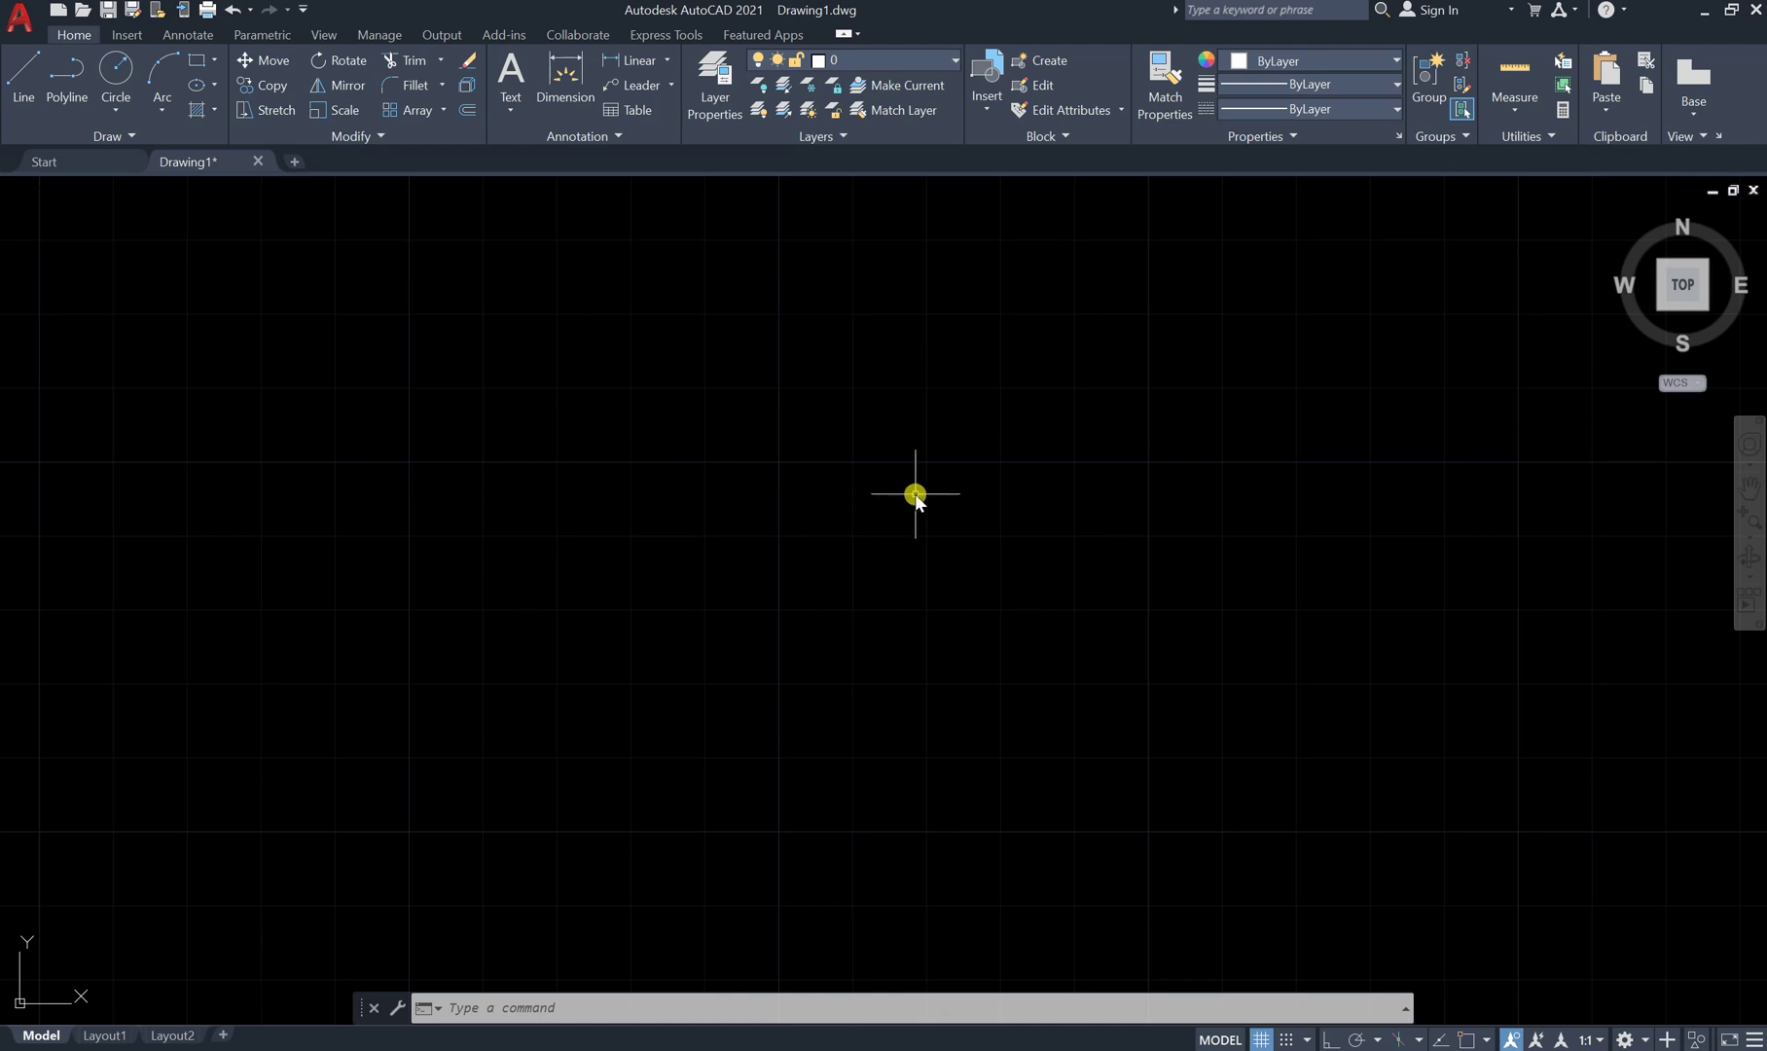
Draw a freehand rectangle across the middle of the drawing area by picking two opposite corners
left_click(196, 65)
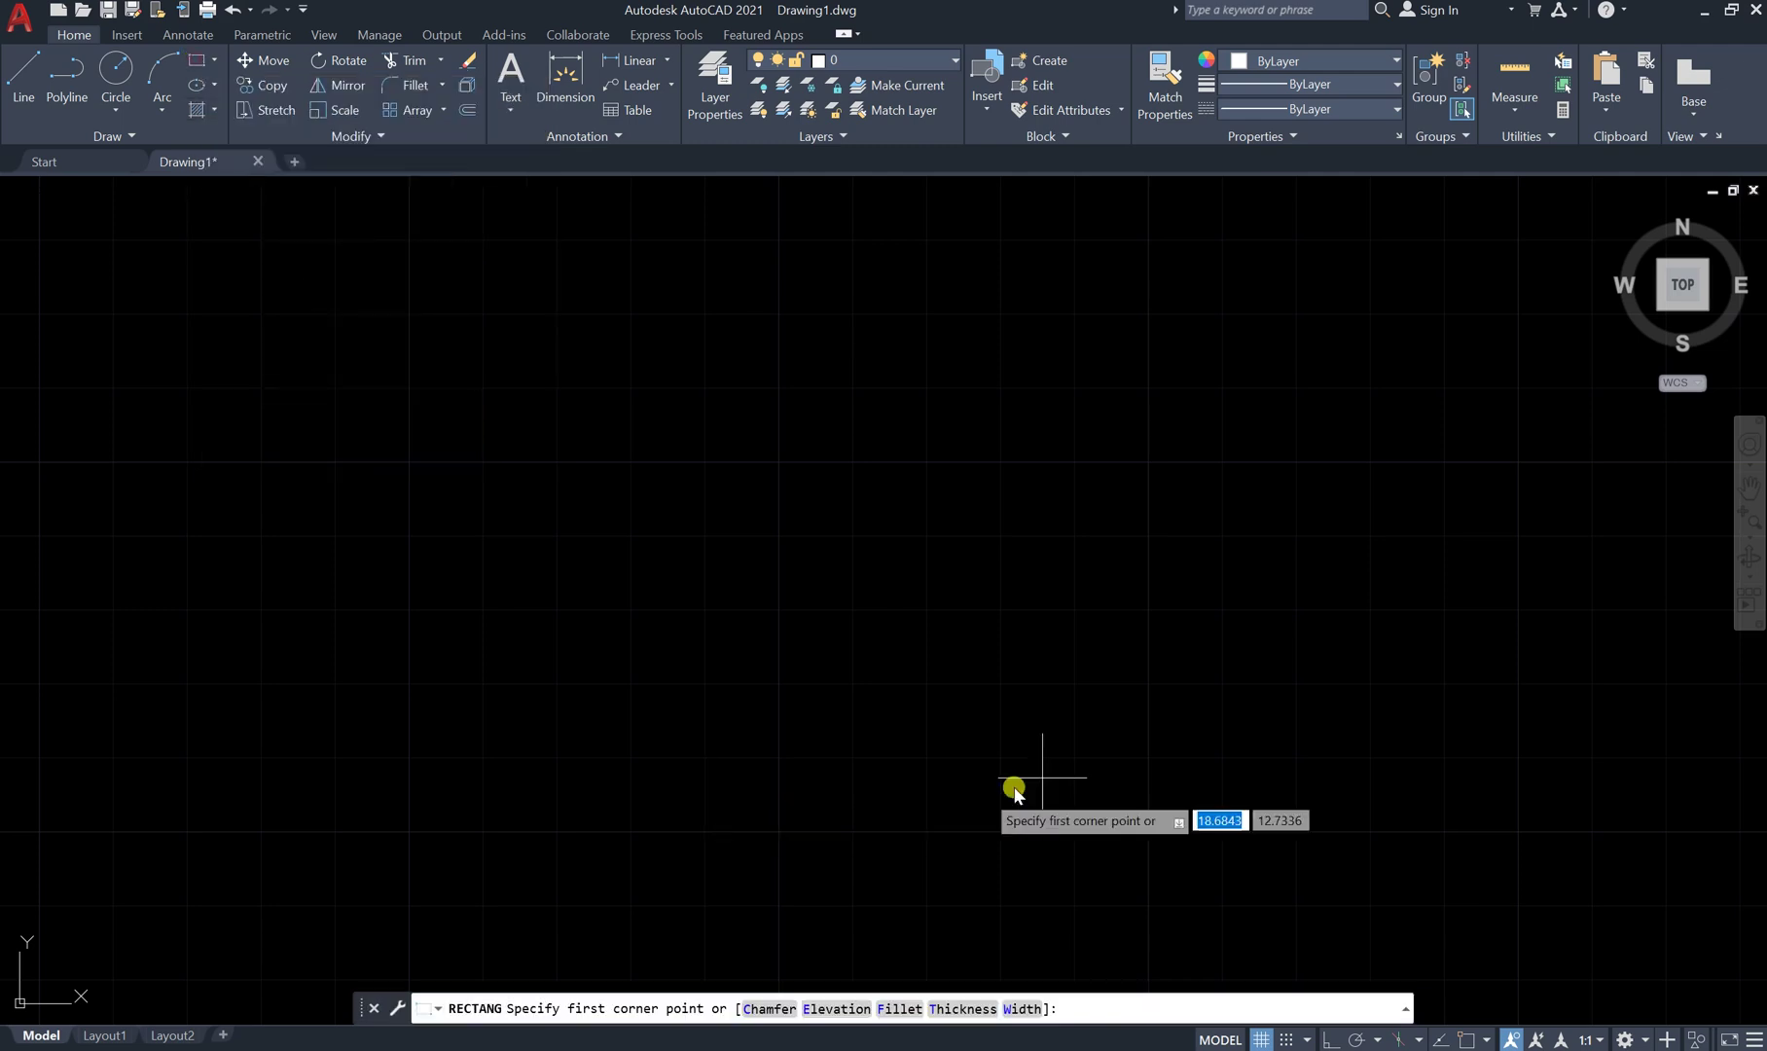
left_click(548, 442)
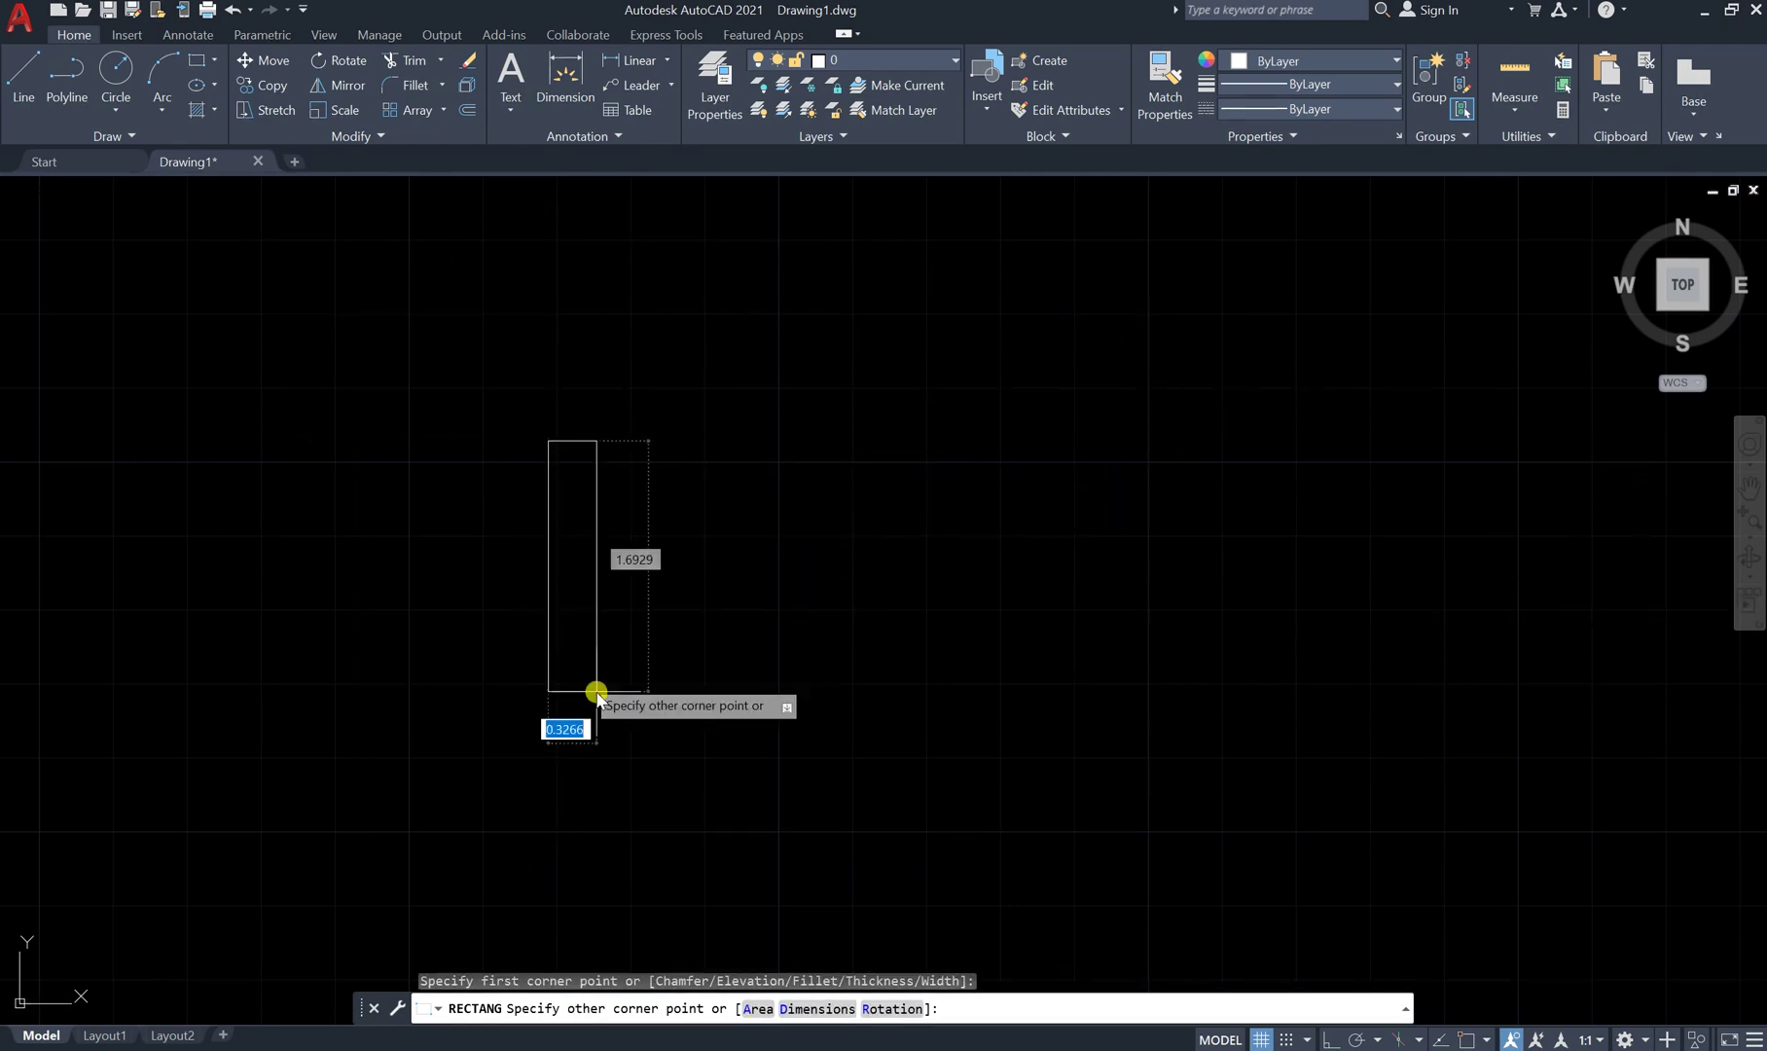
left_click(1354, 776)
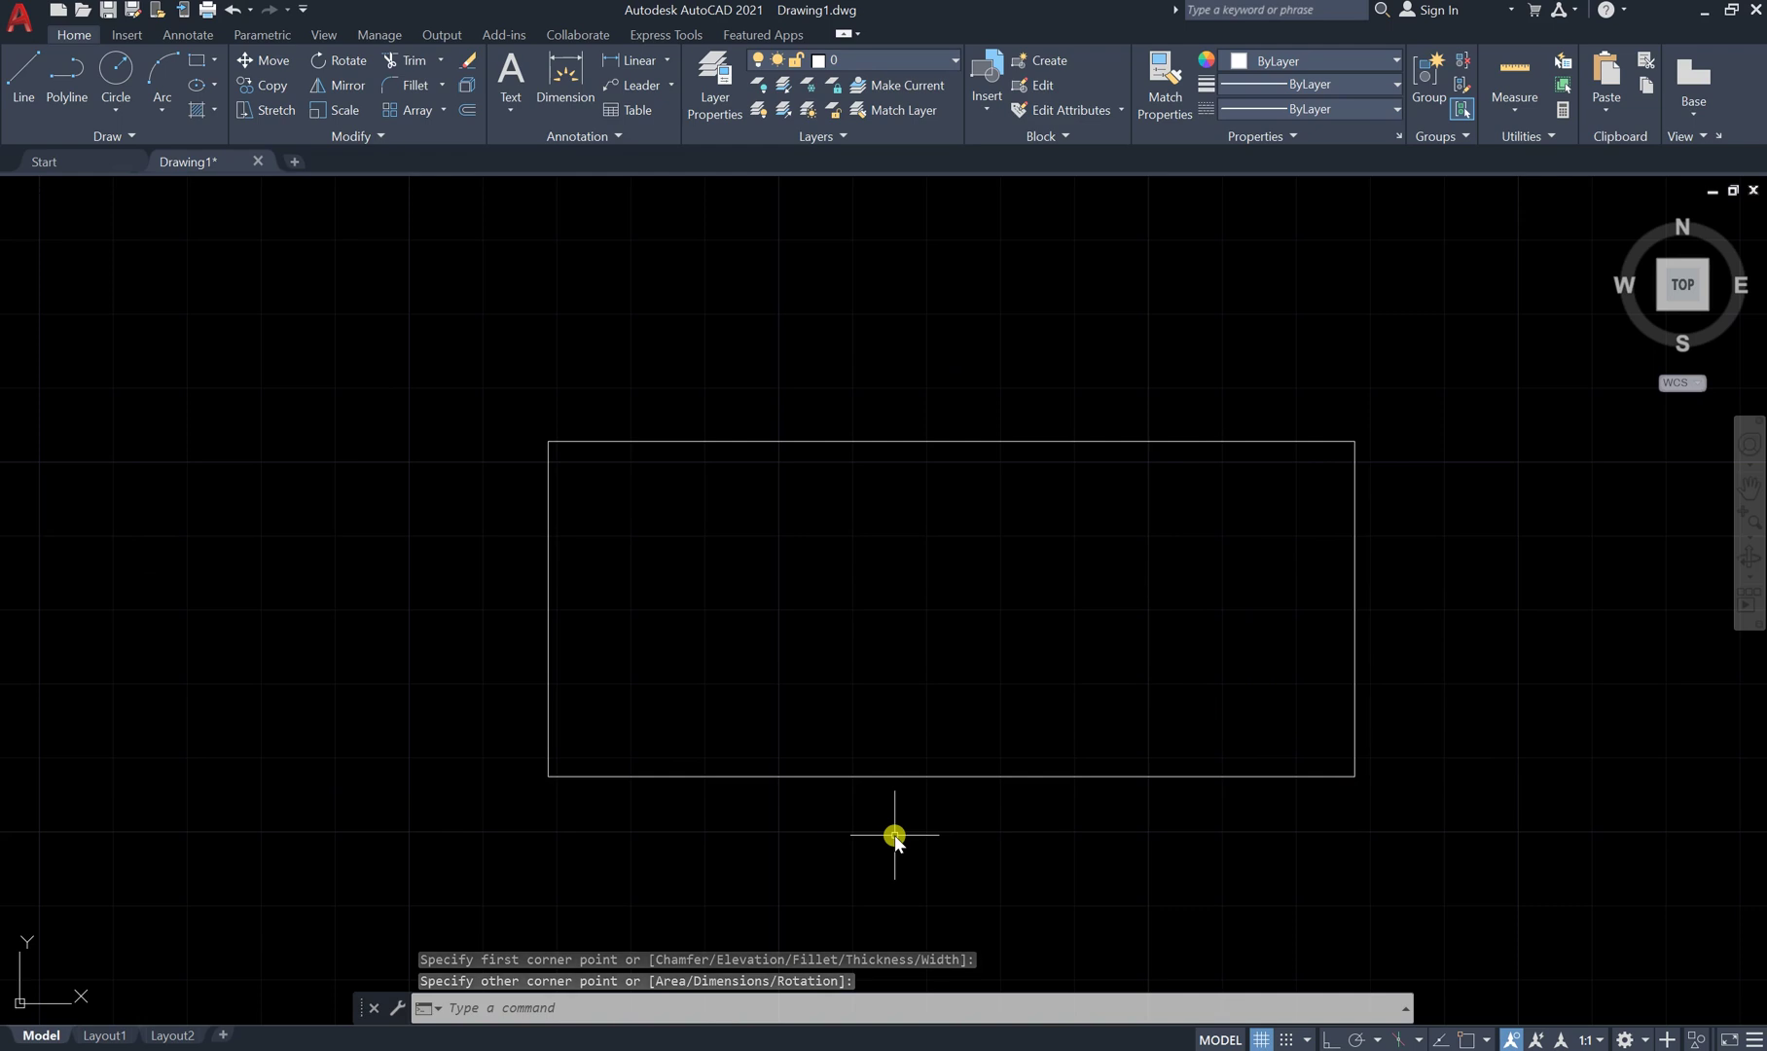
Select the freehand rectangle with a selection window and erase it from the drawing
left_click(1448, 374)
left_click(476, 820)
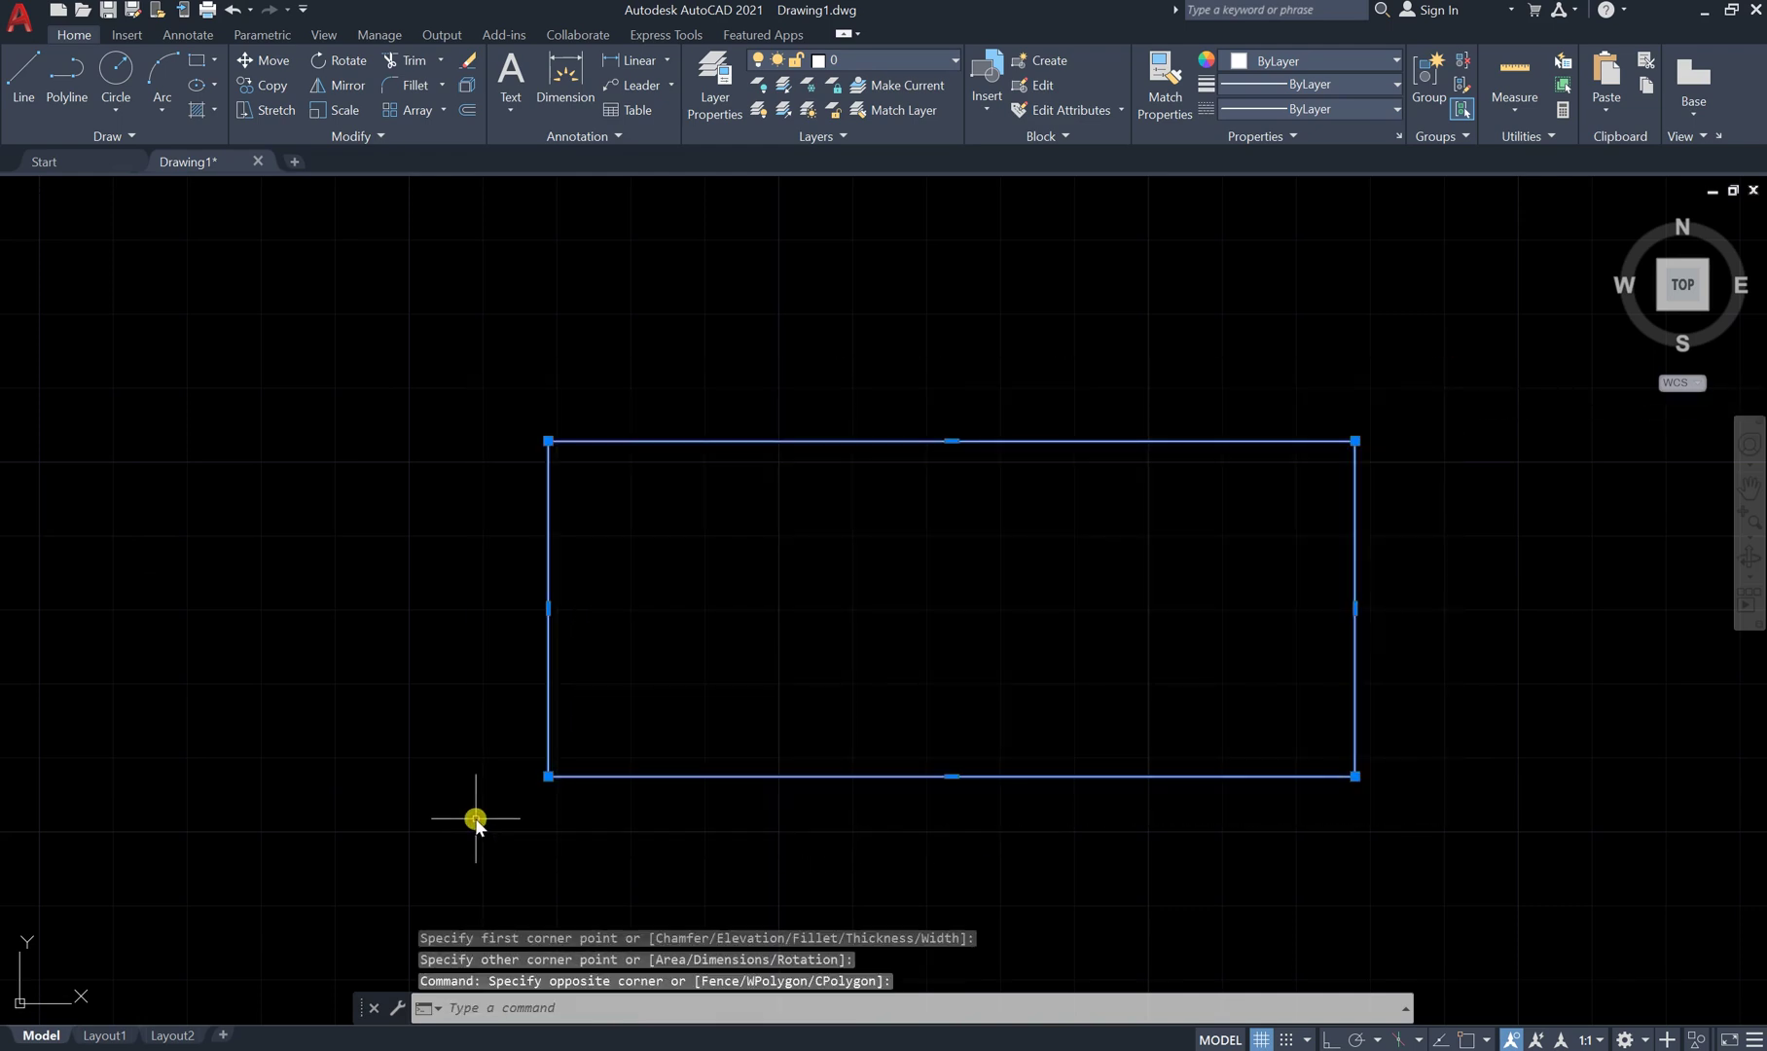
key("Delete")
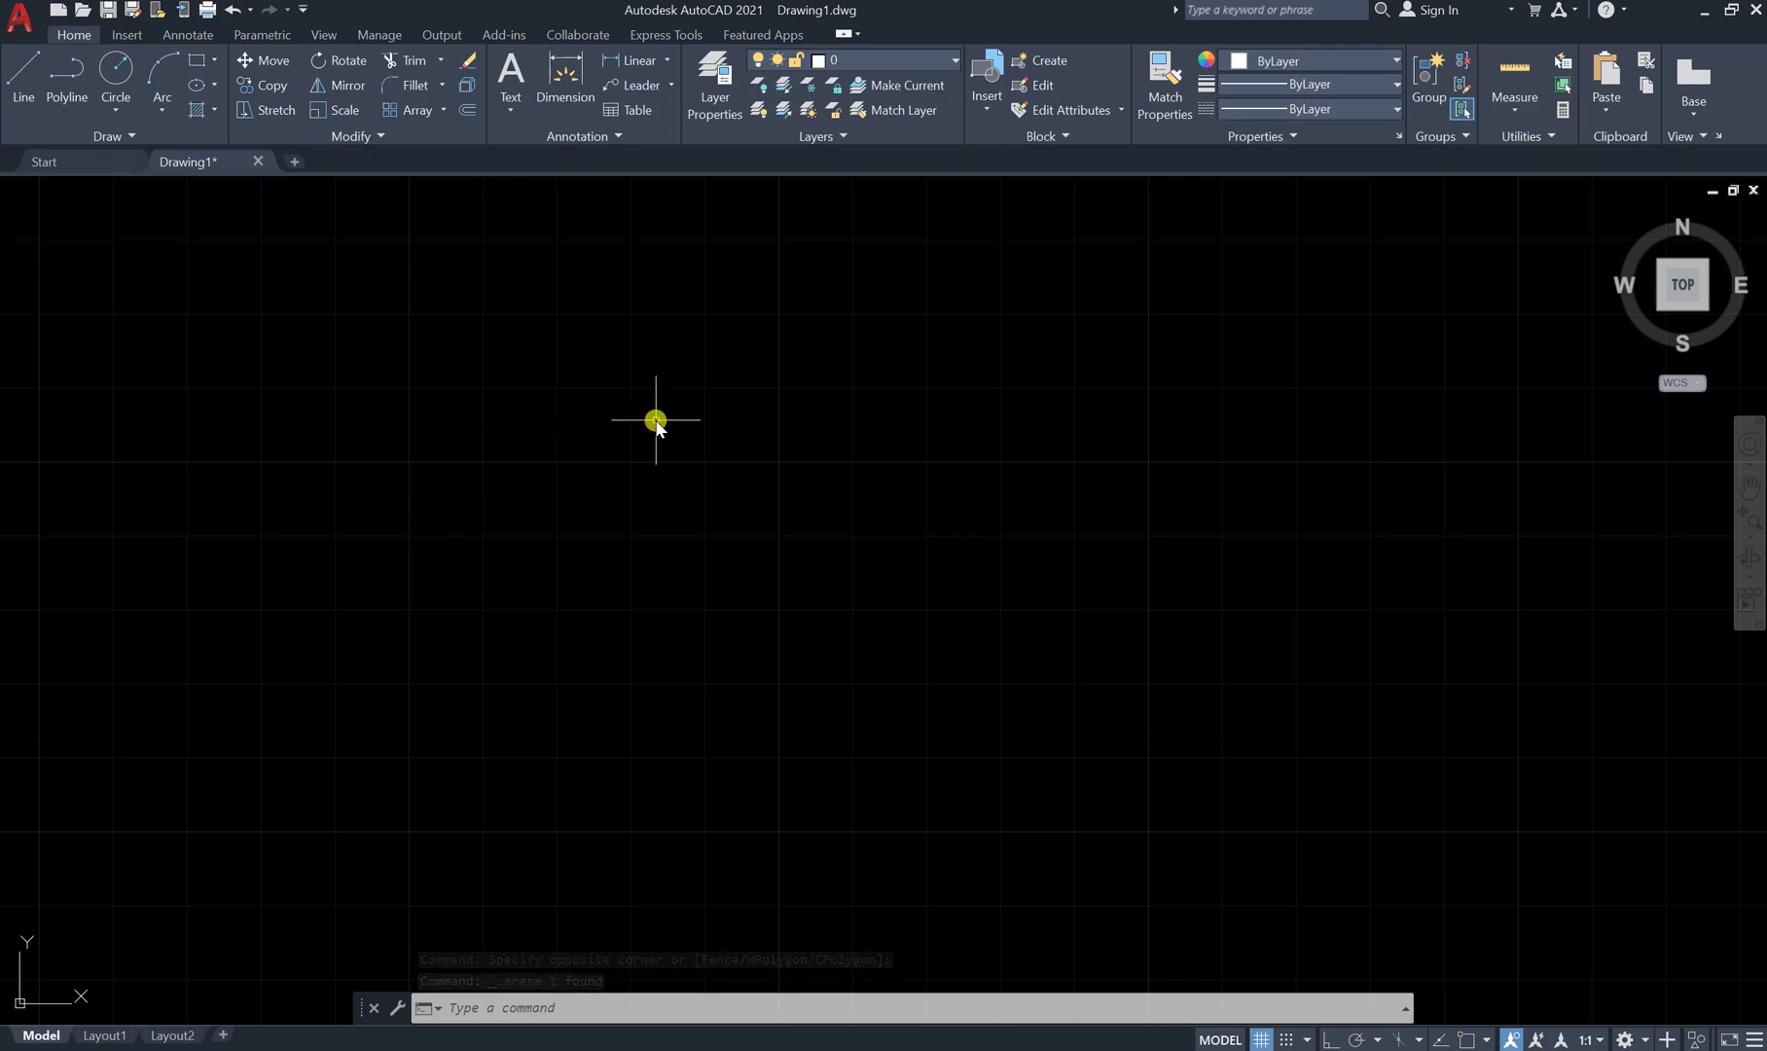
Draw another rectangle with the RECTANG command, placing both opposite corners freehand in the drawing area
type("REC")
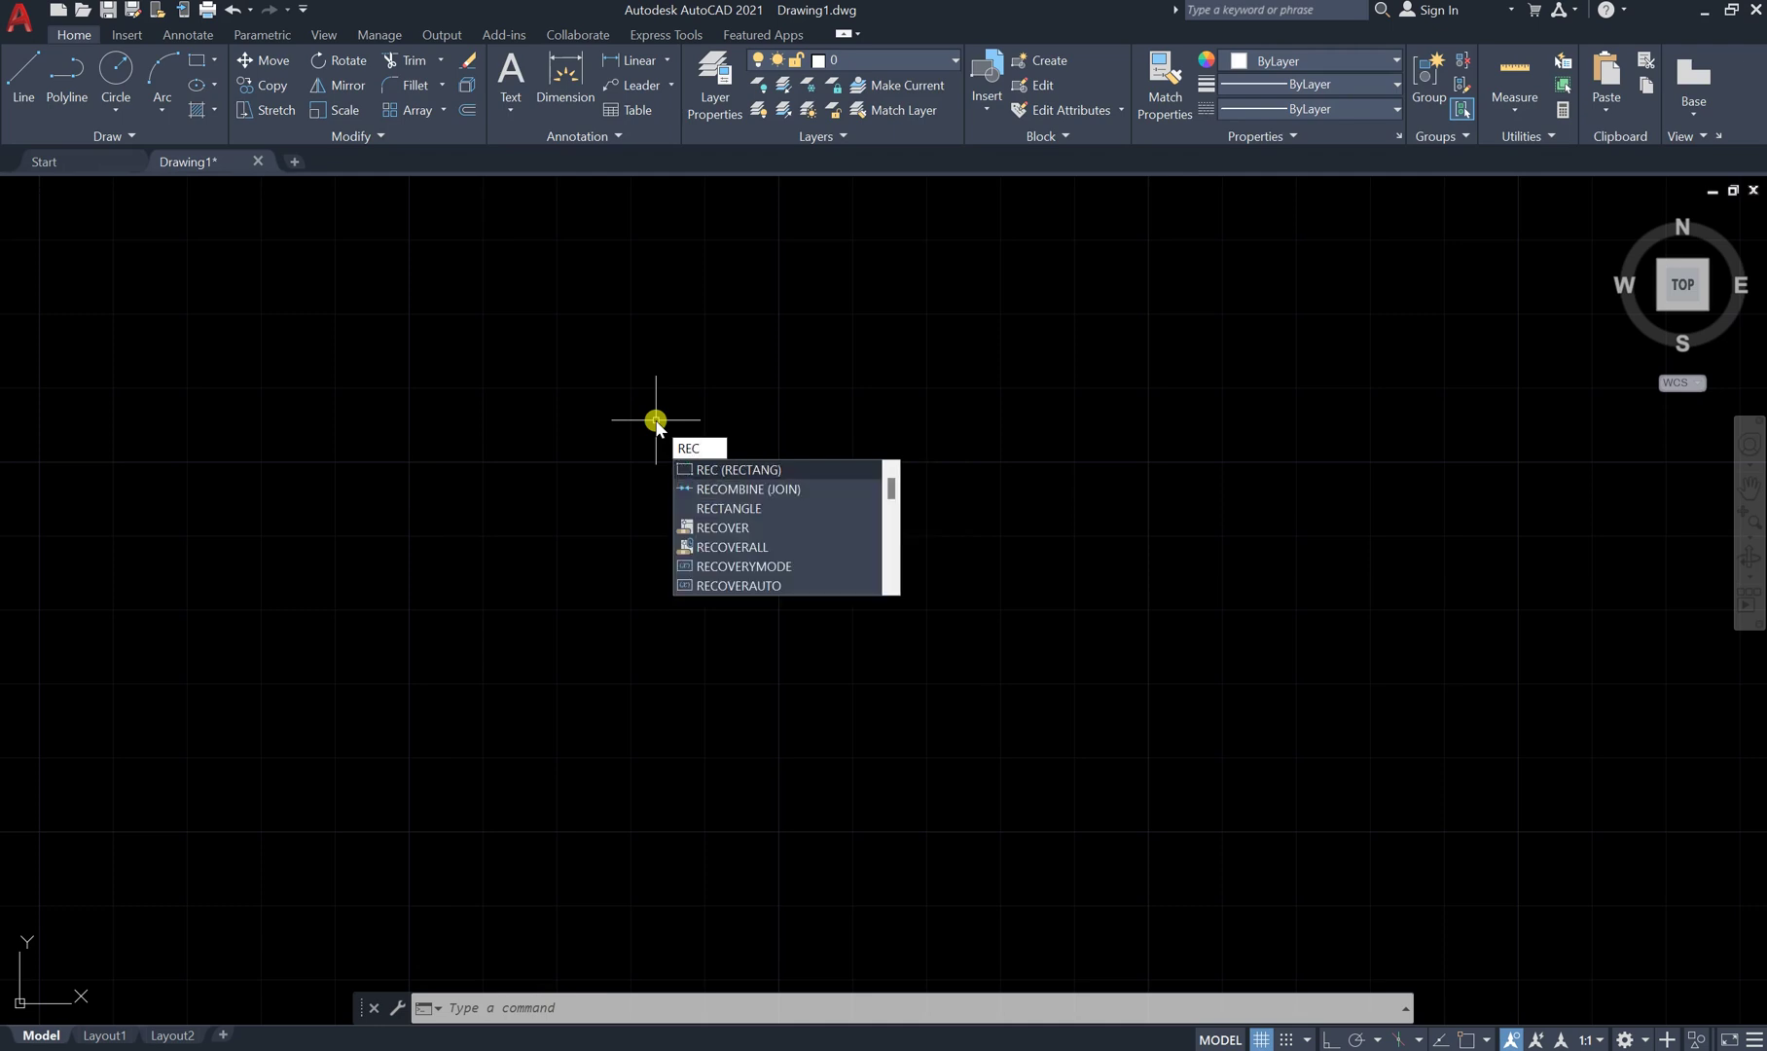
left_click(764, 472)
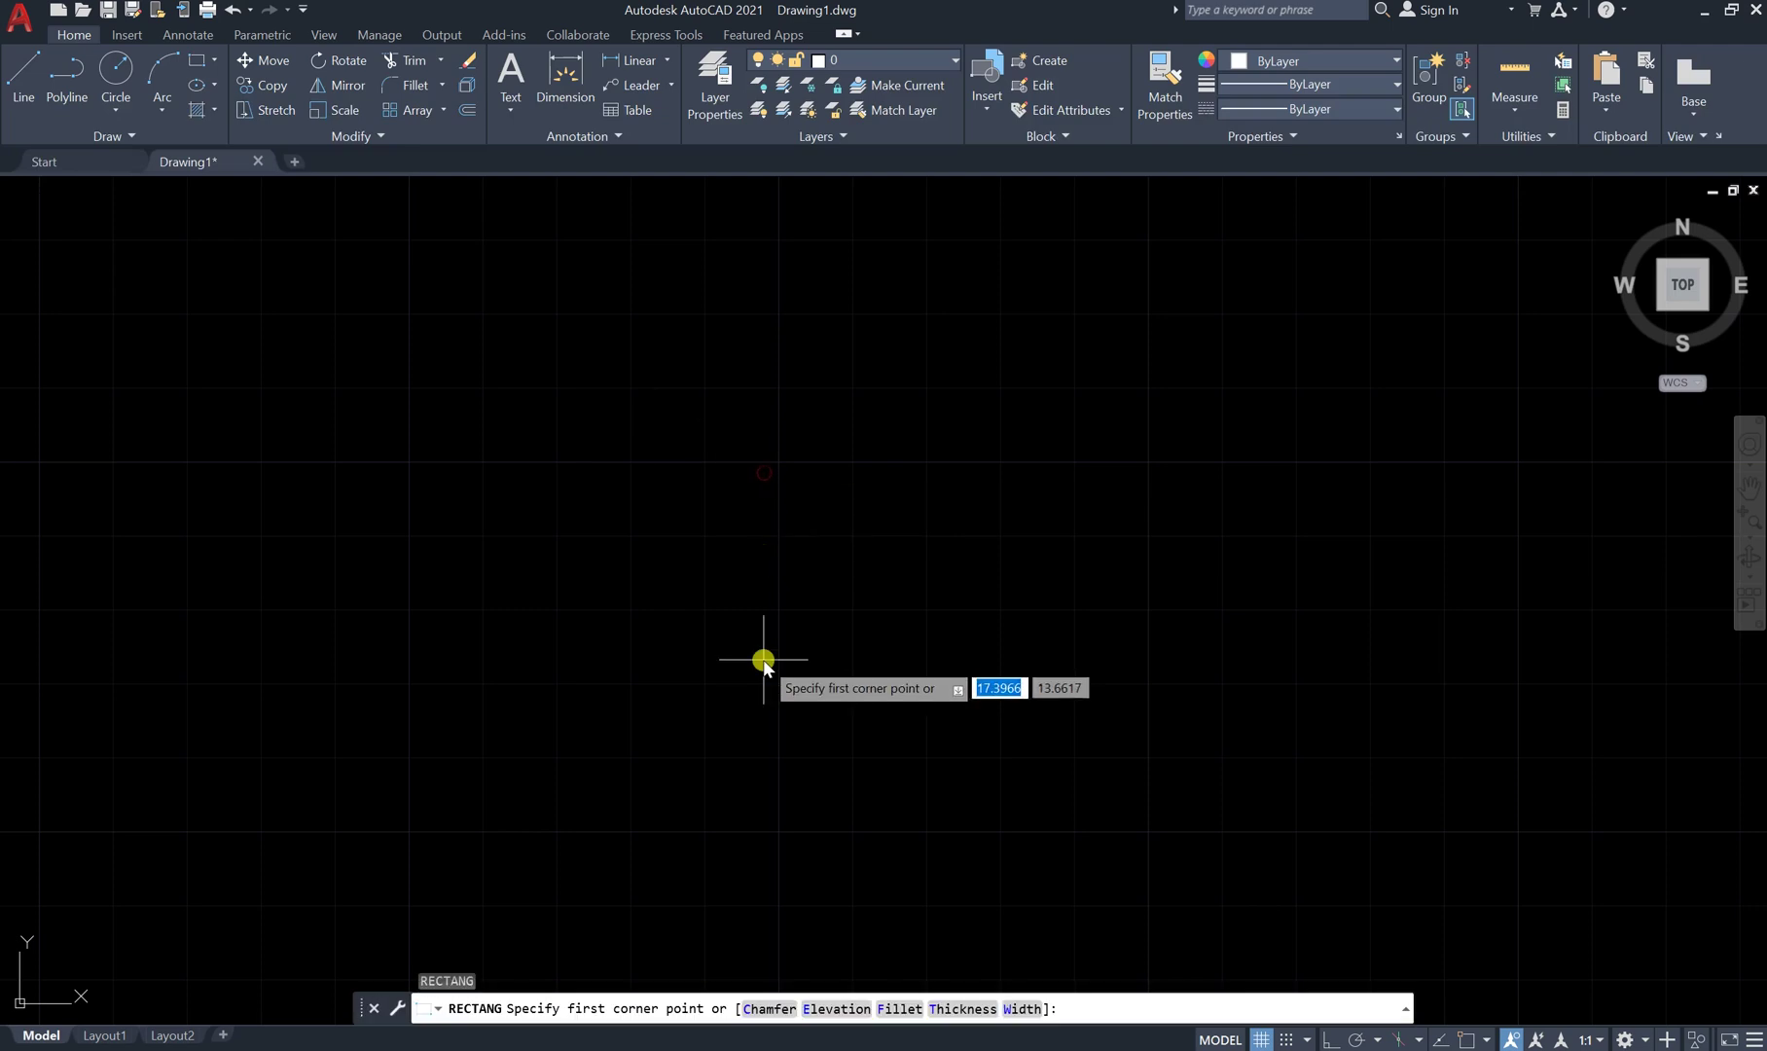
left_click(508, 358)
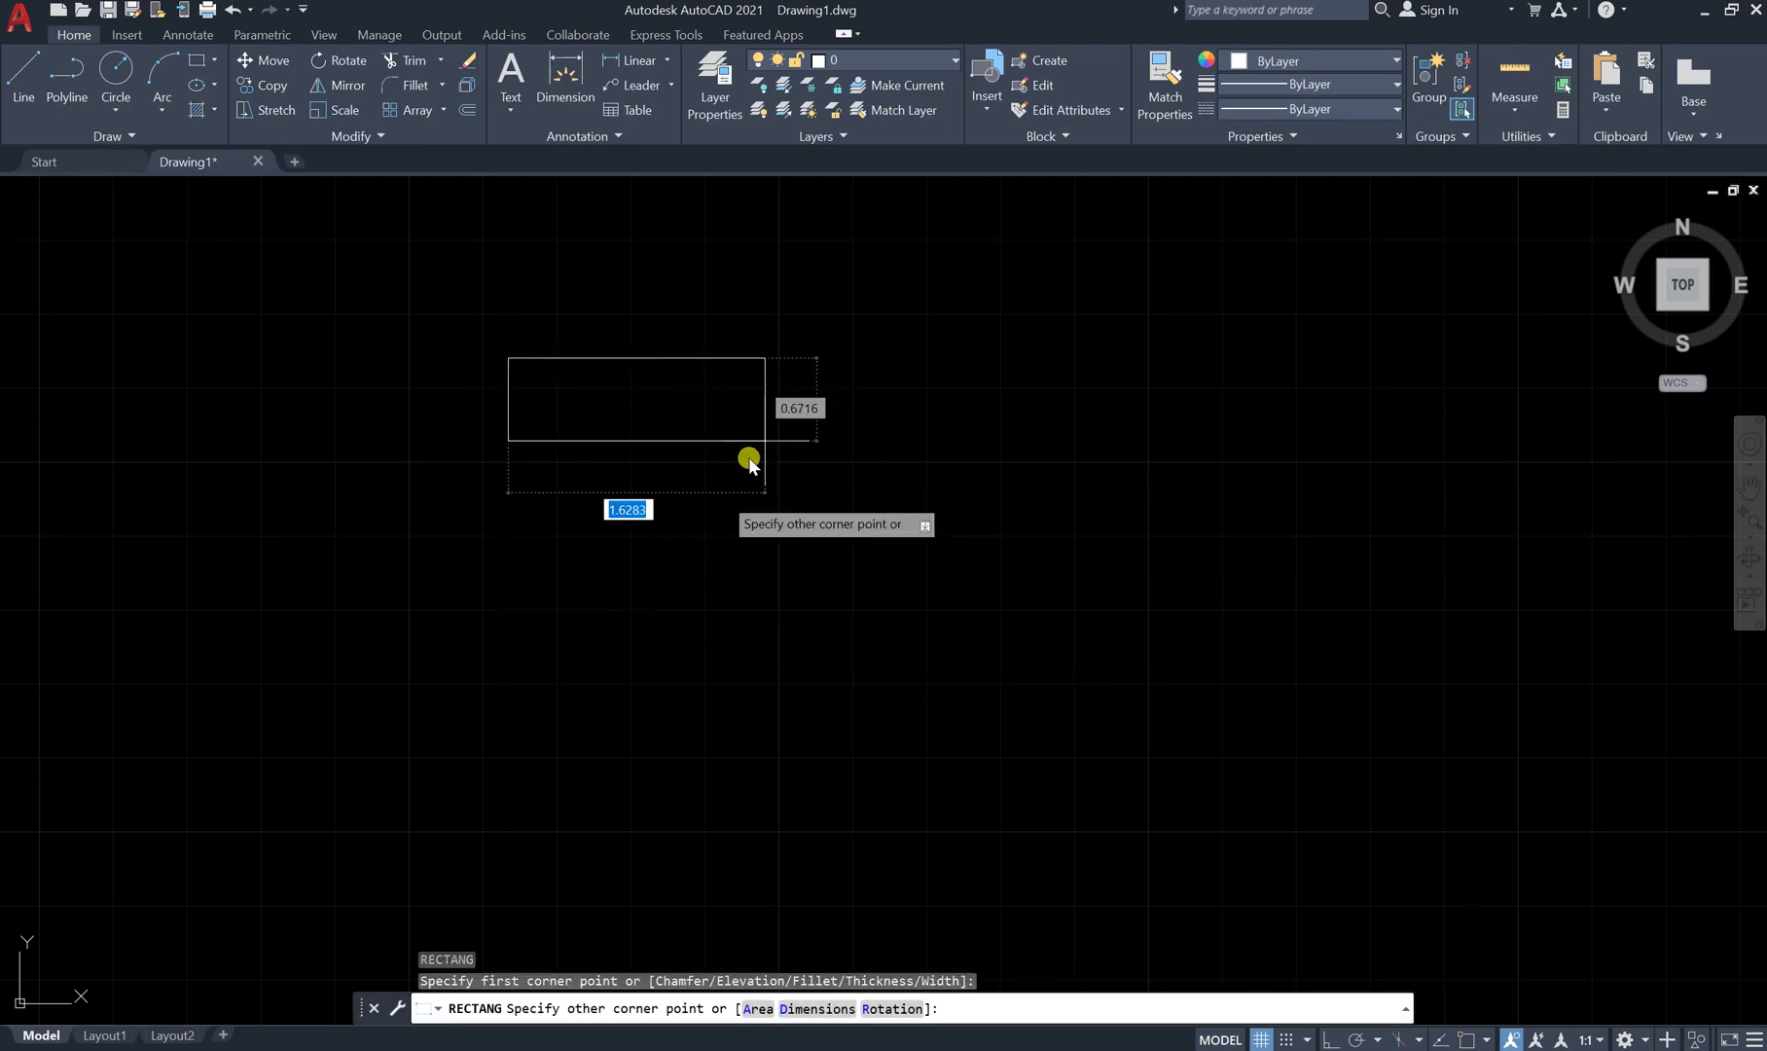
left_click(1422, 765)
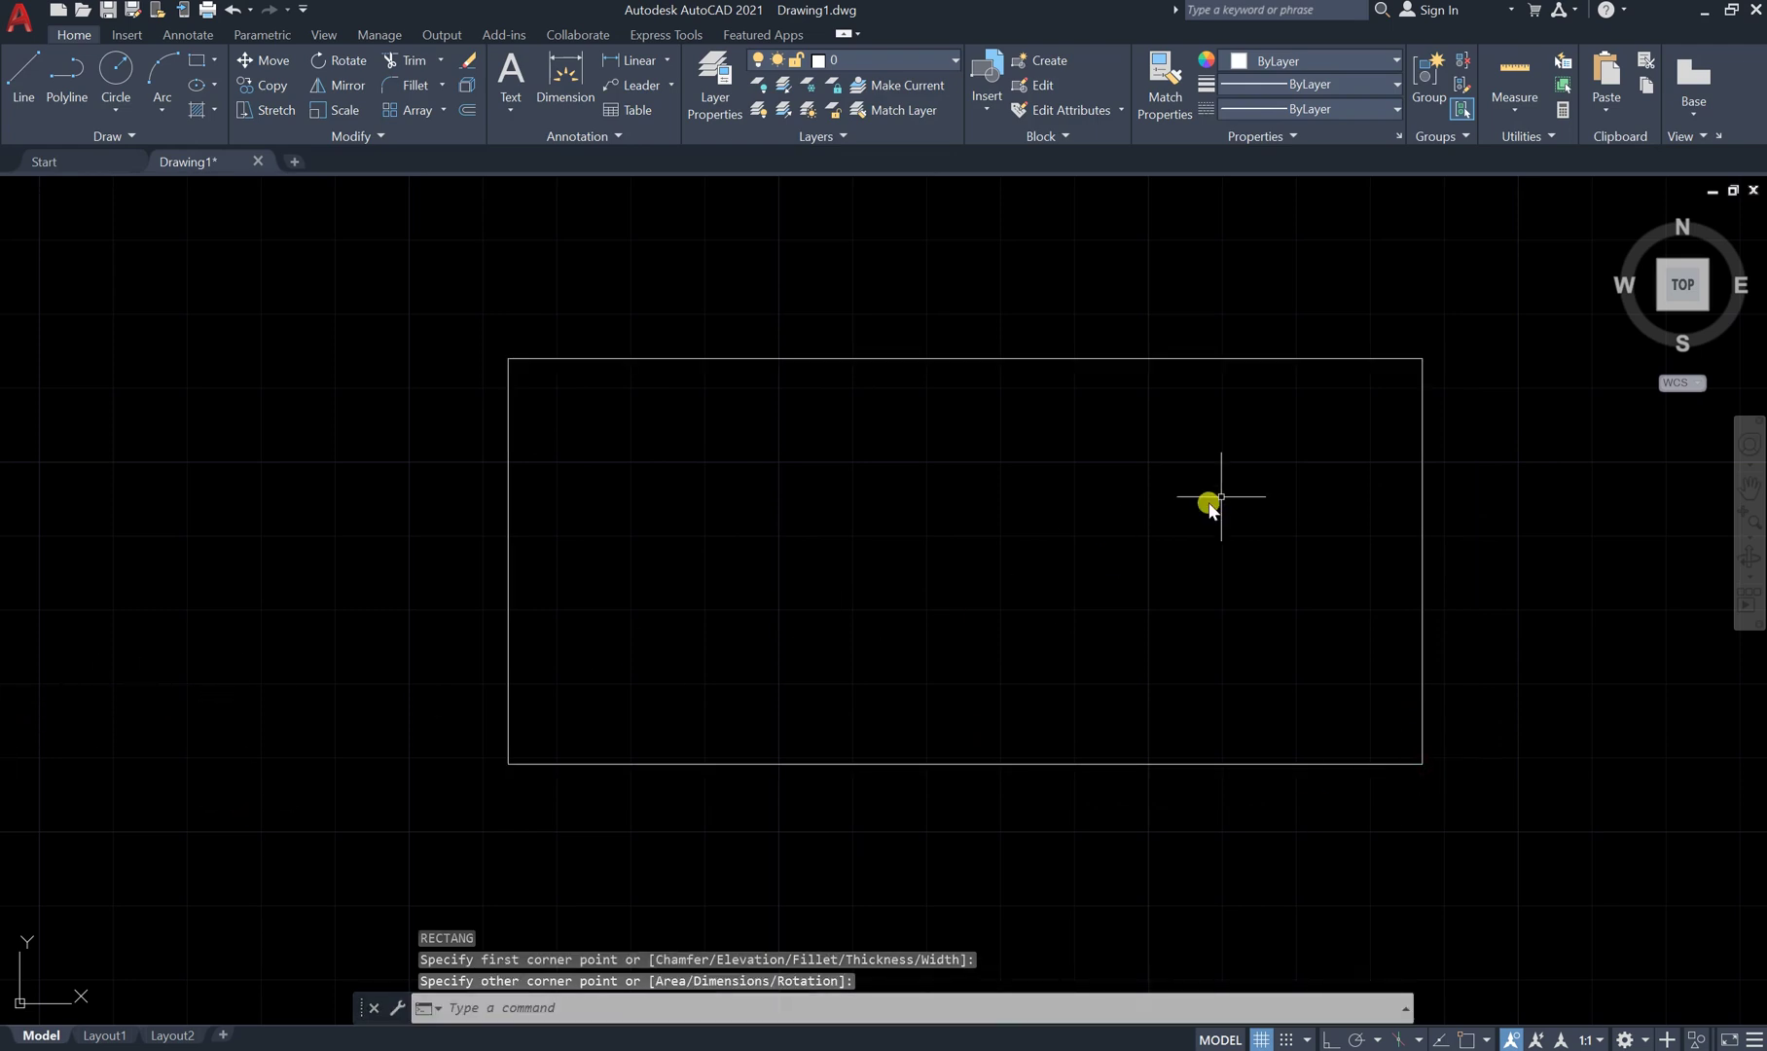
Window-select the second freehand rectangle and erase it
left_click(1530, 296)
left_click(362, 812)
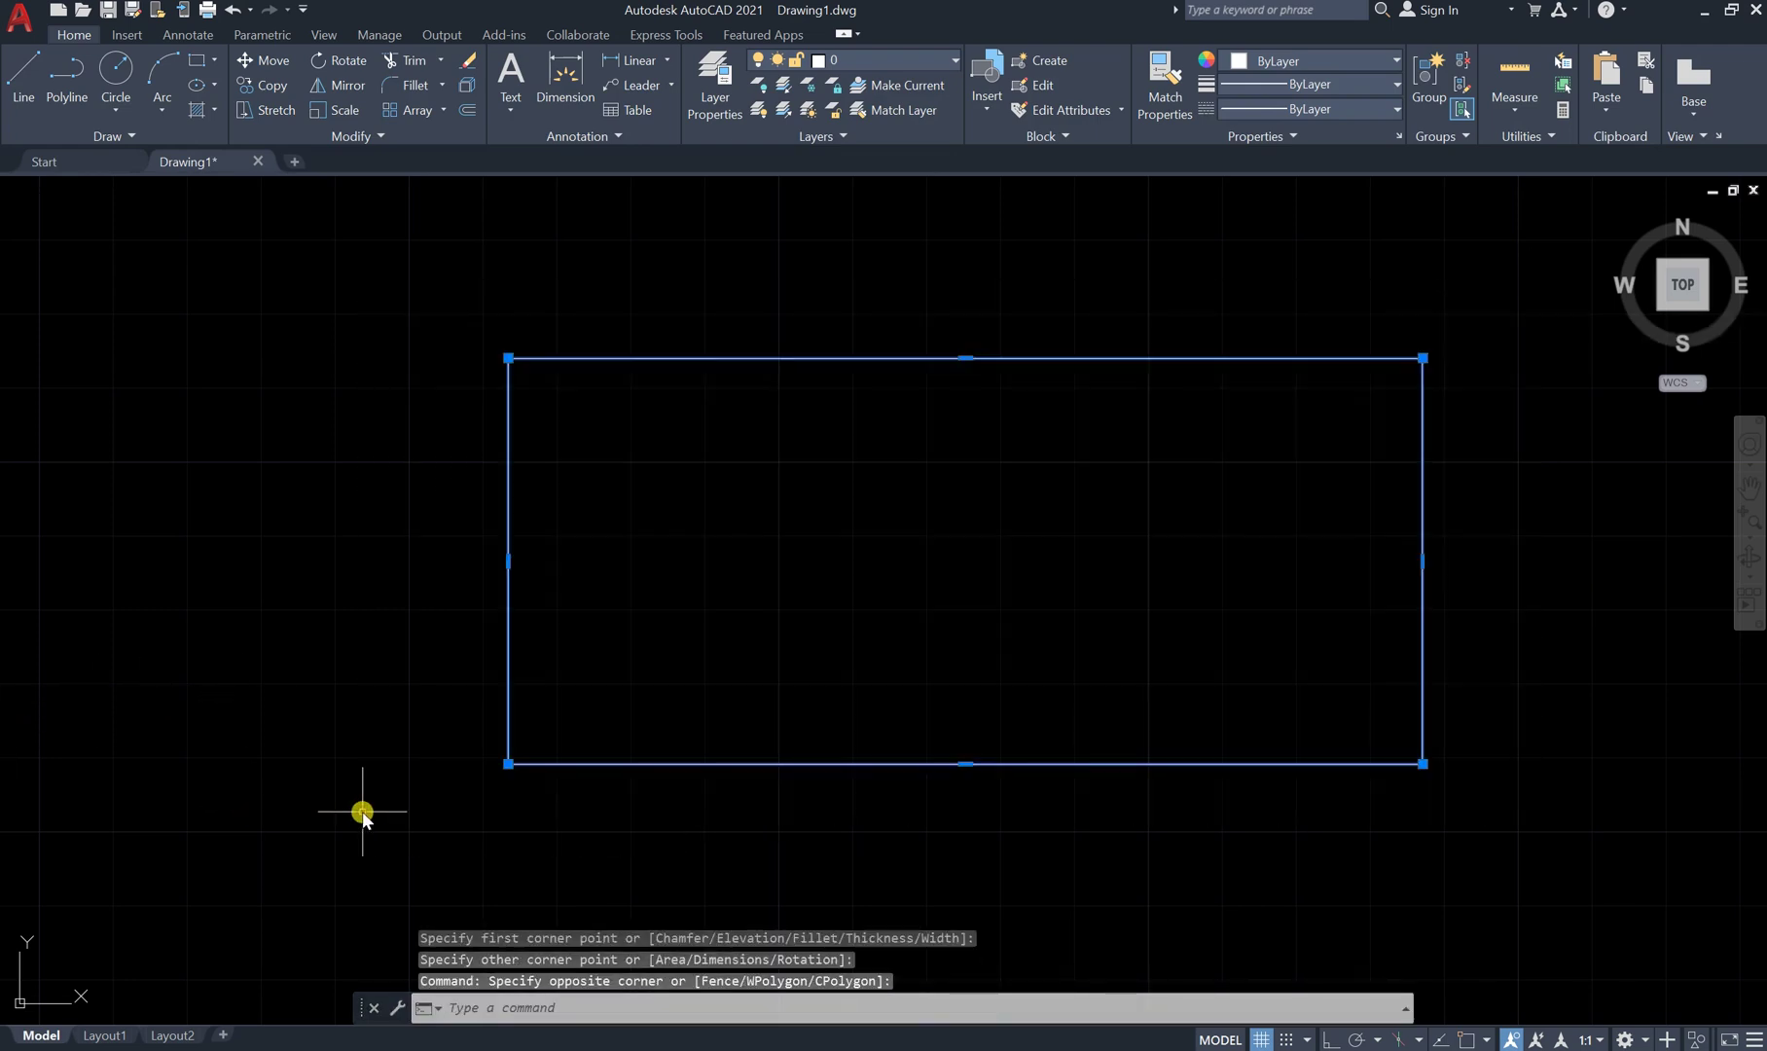
key("Delete")
Draw a rectangle using the Area option, with an area of 50 calculated from a length of 10
type("r")
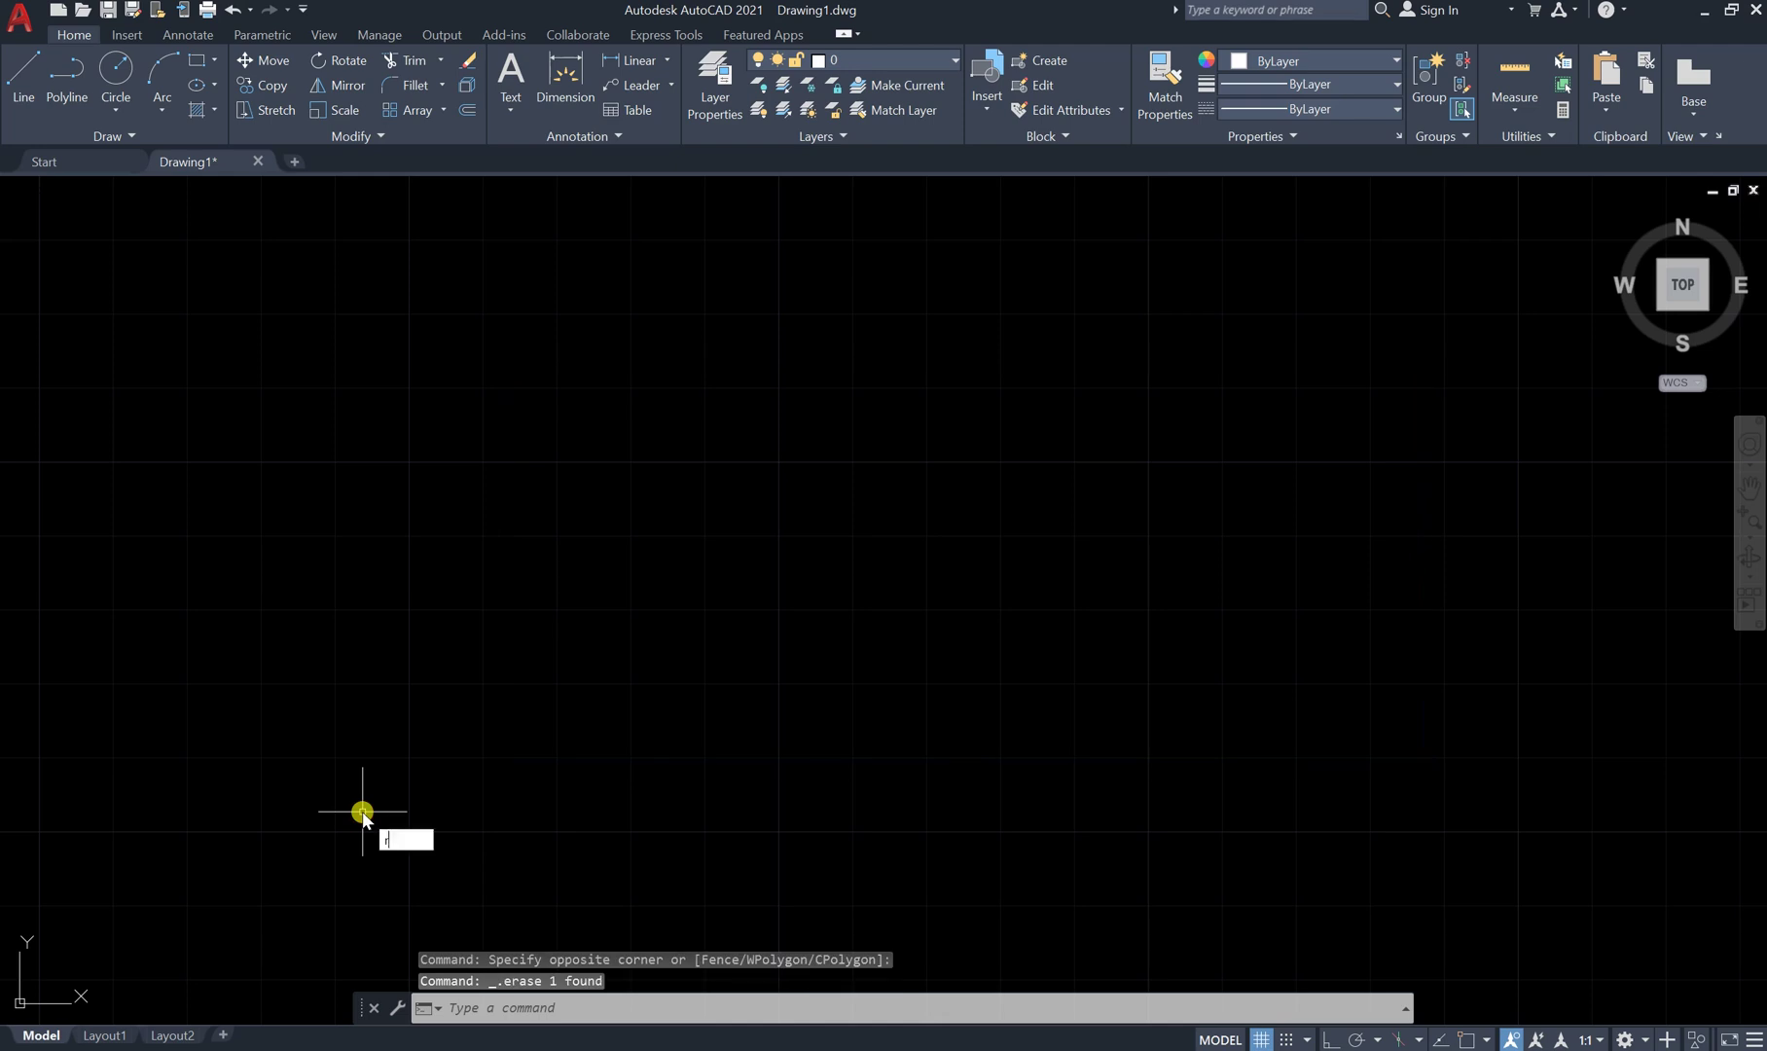
key("Return")
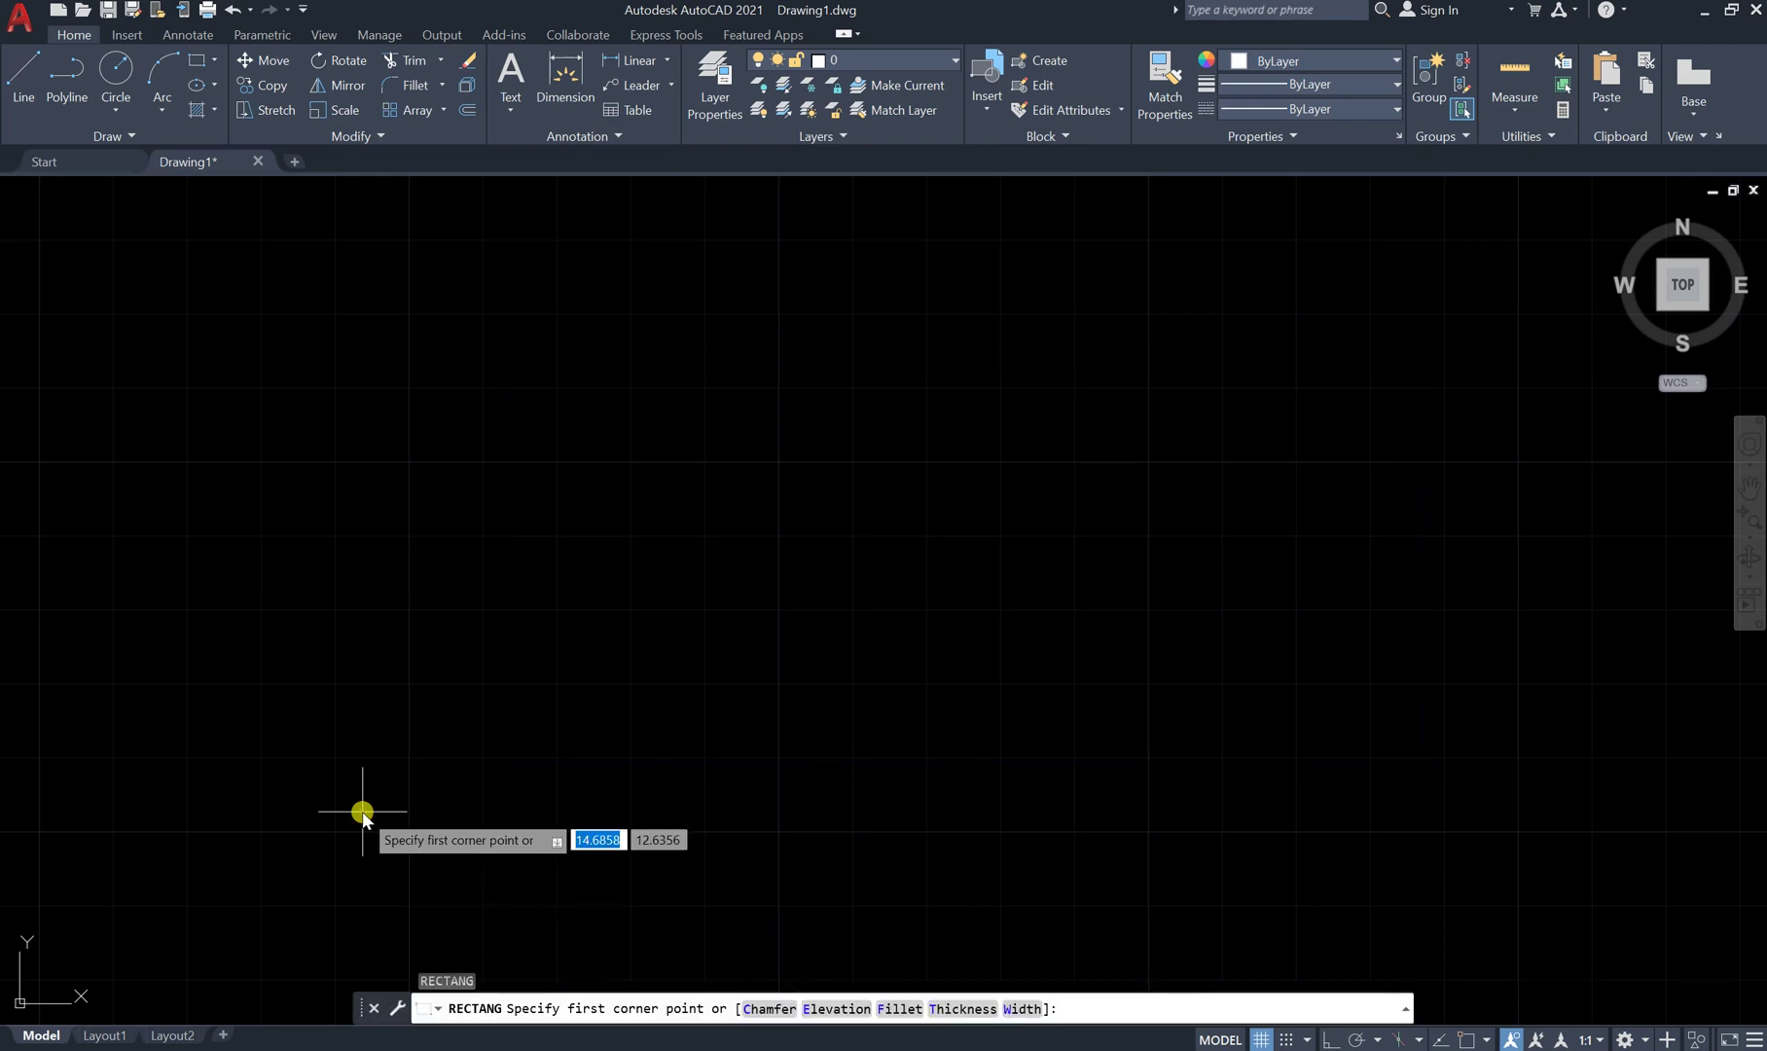
left_click(546, 360)
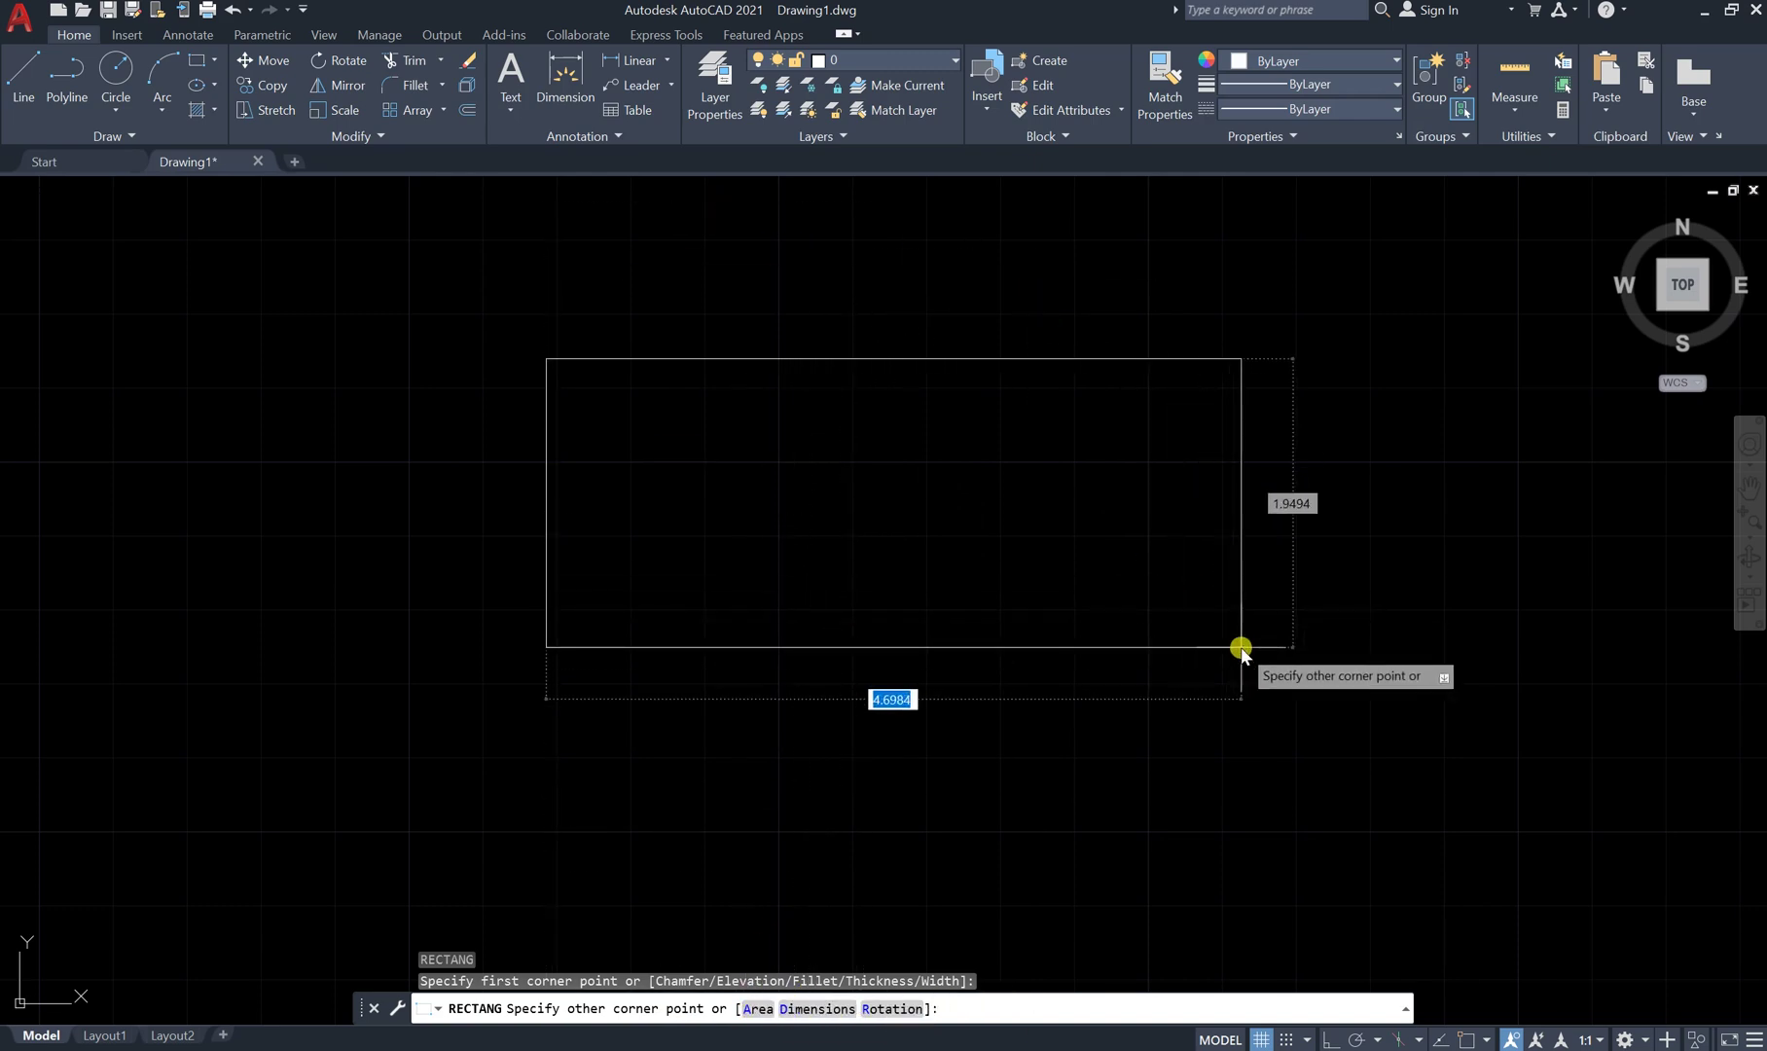
type("a")
key("Return")
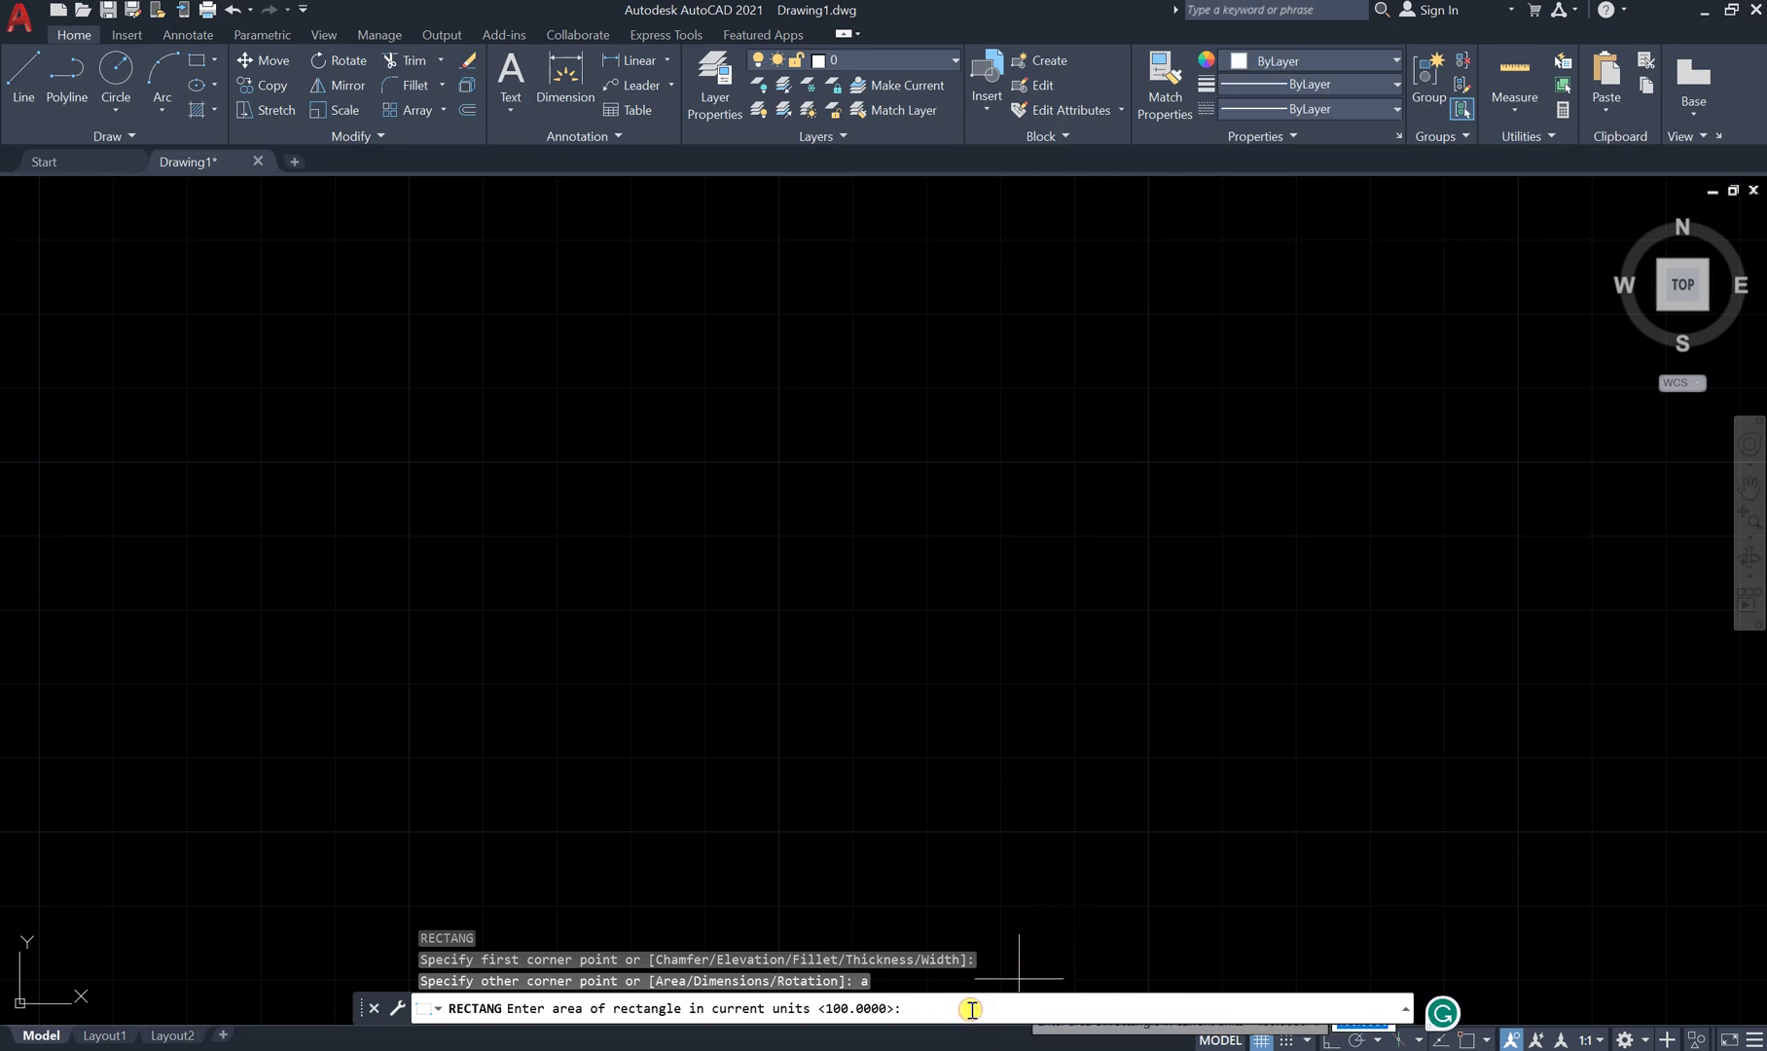
type("50")
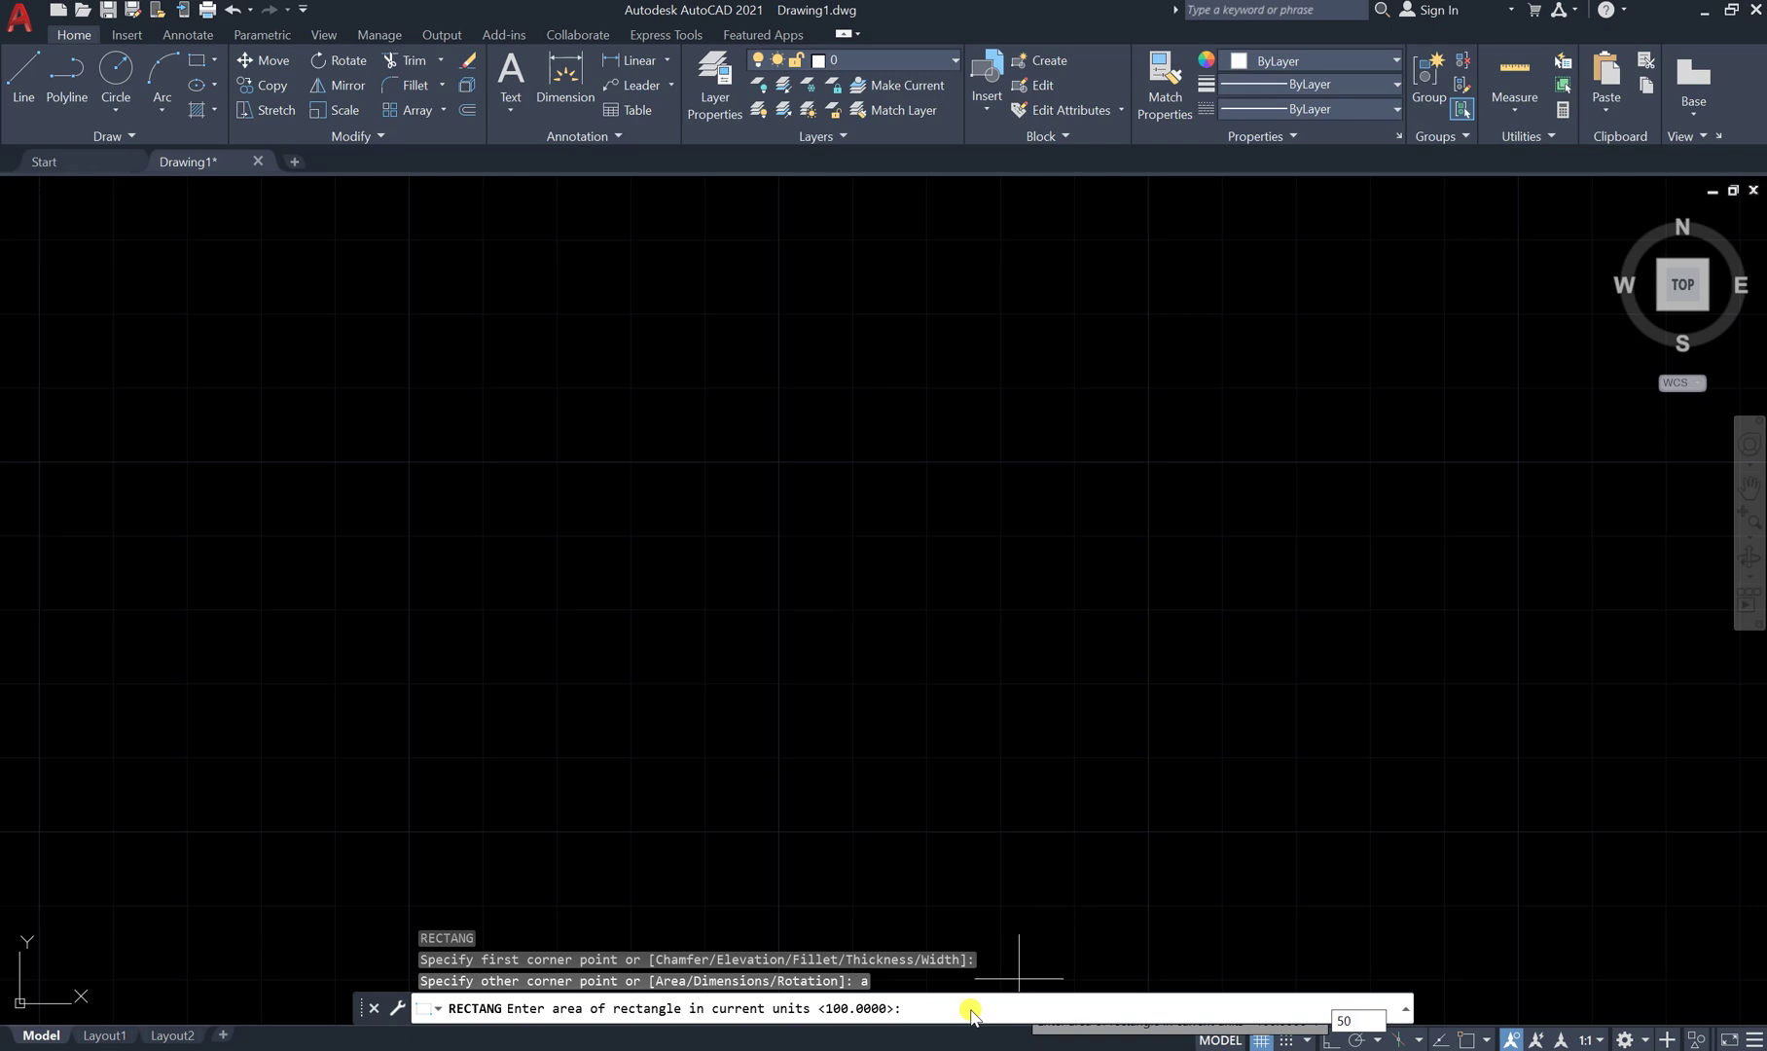
key("Return")
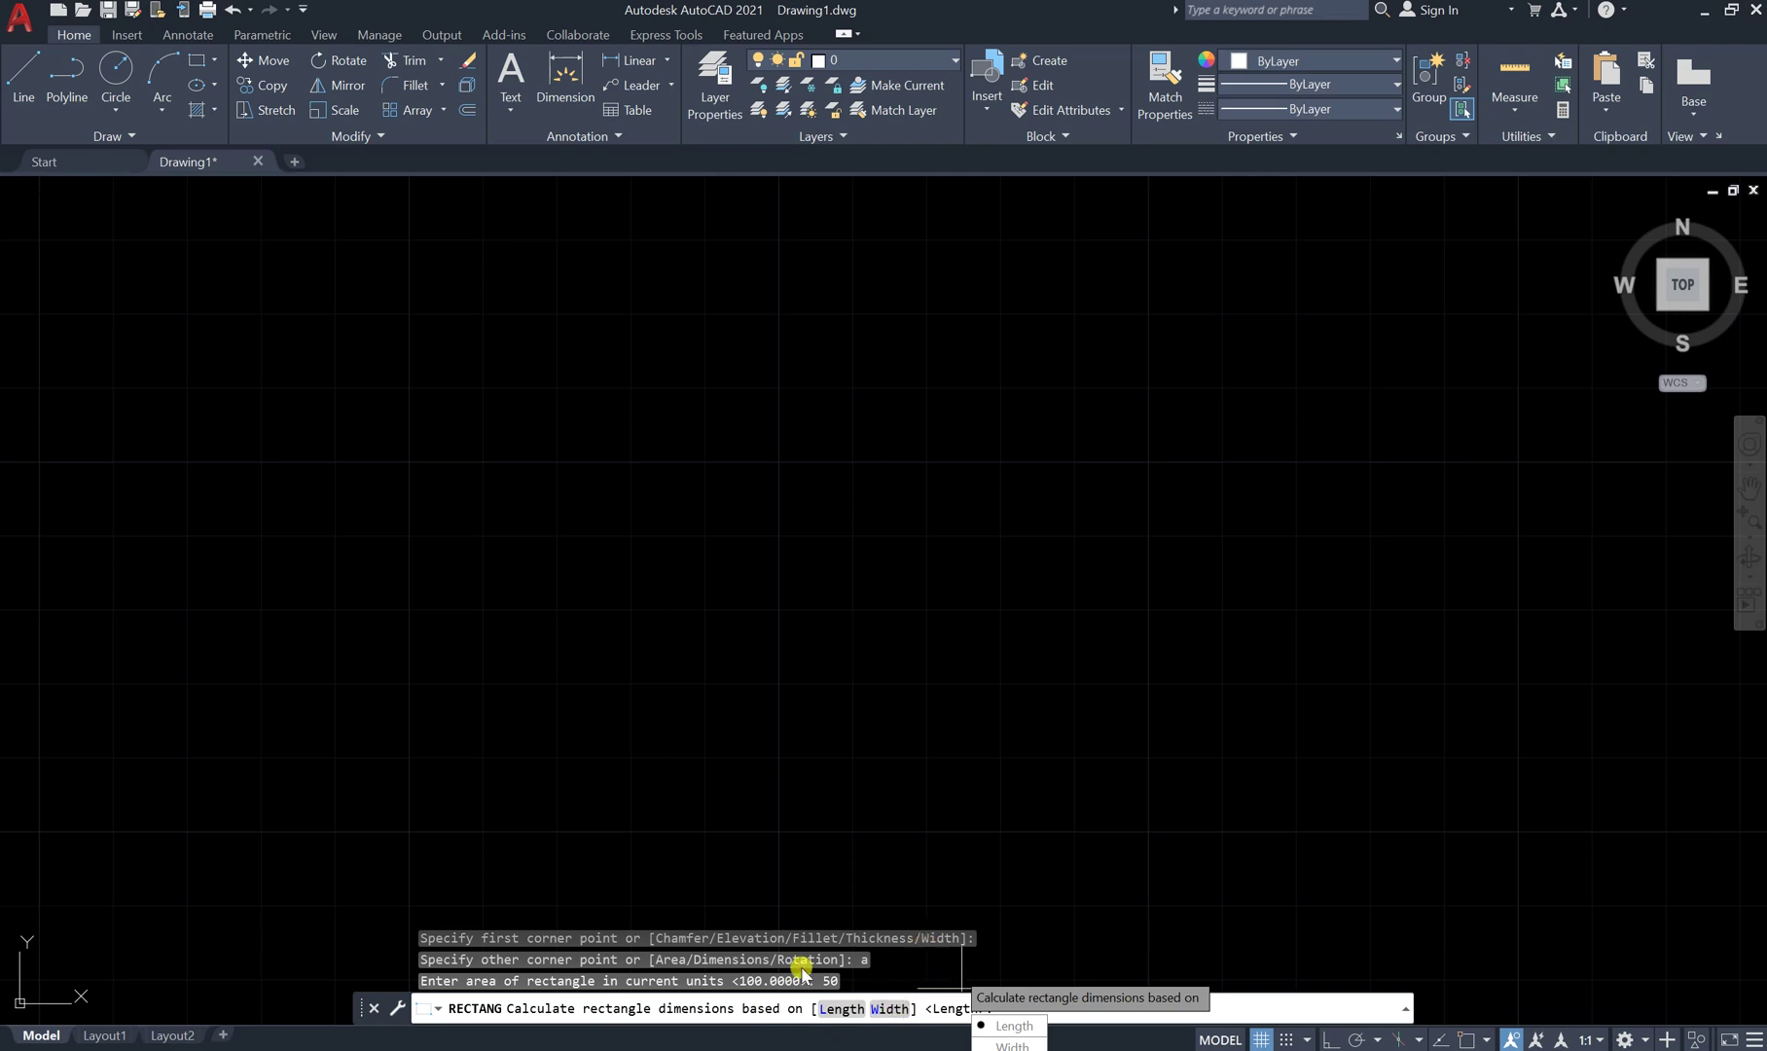
left_click(842, 1009)
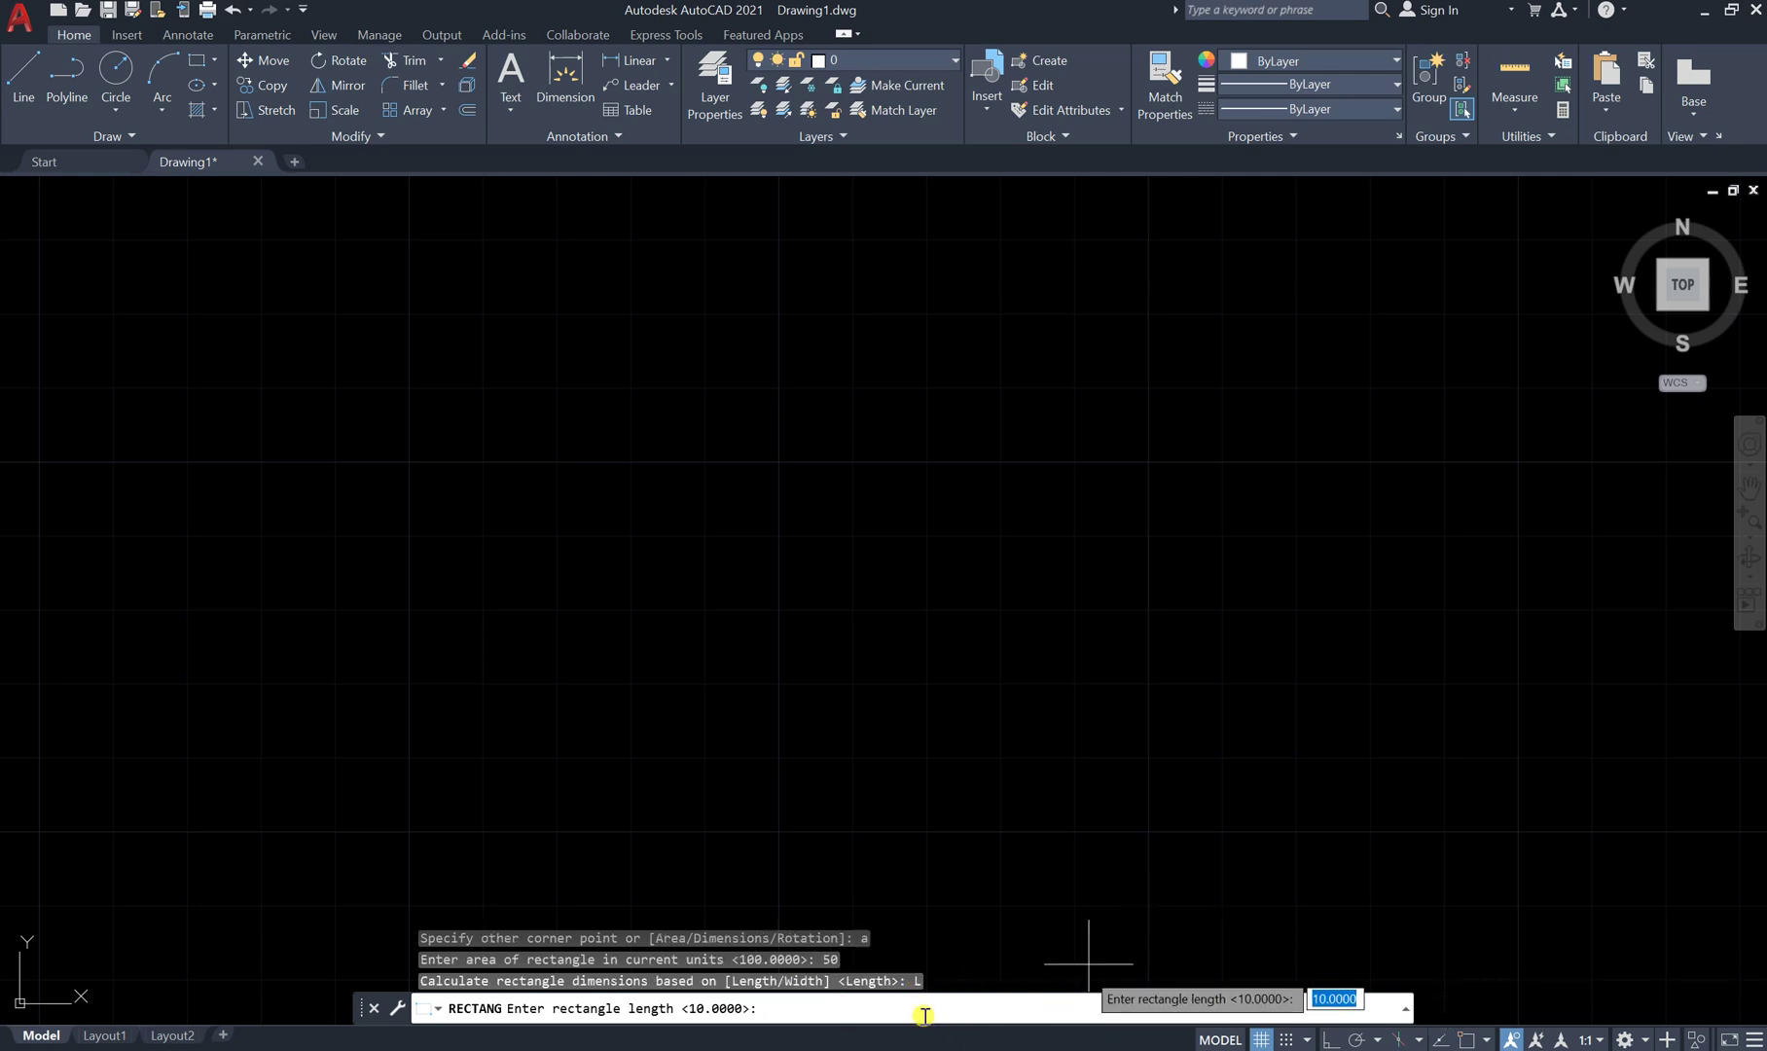
type("10")
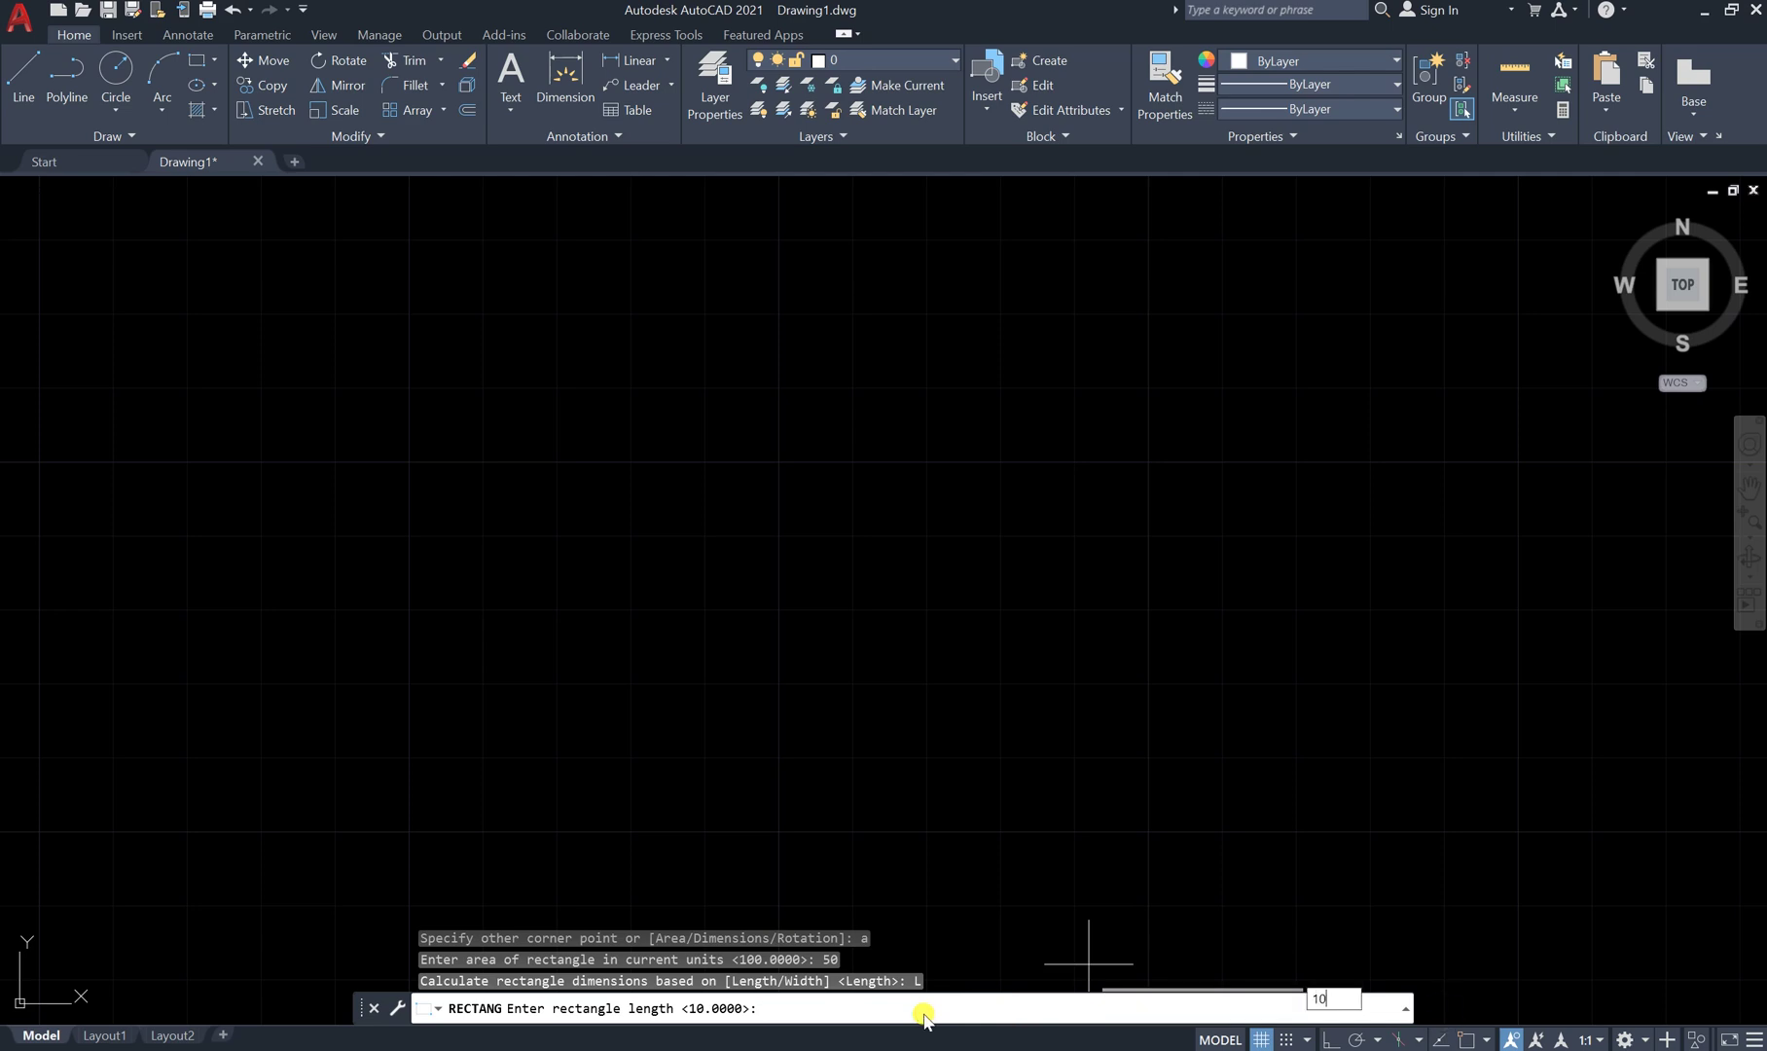
key("Return")
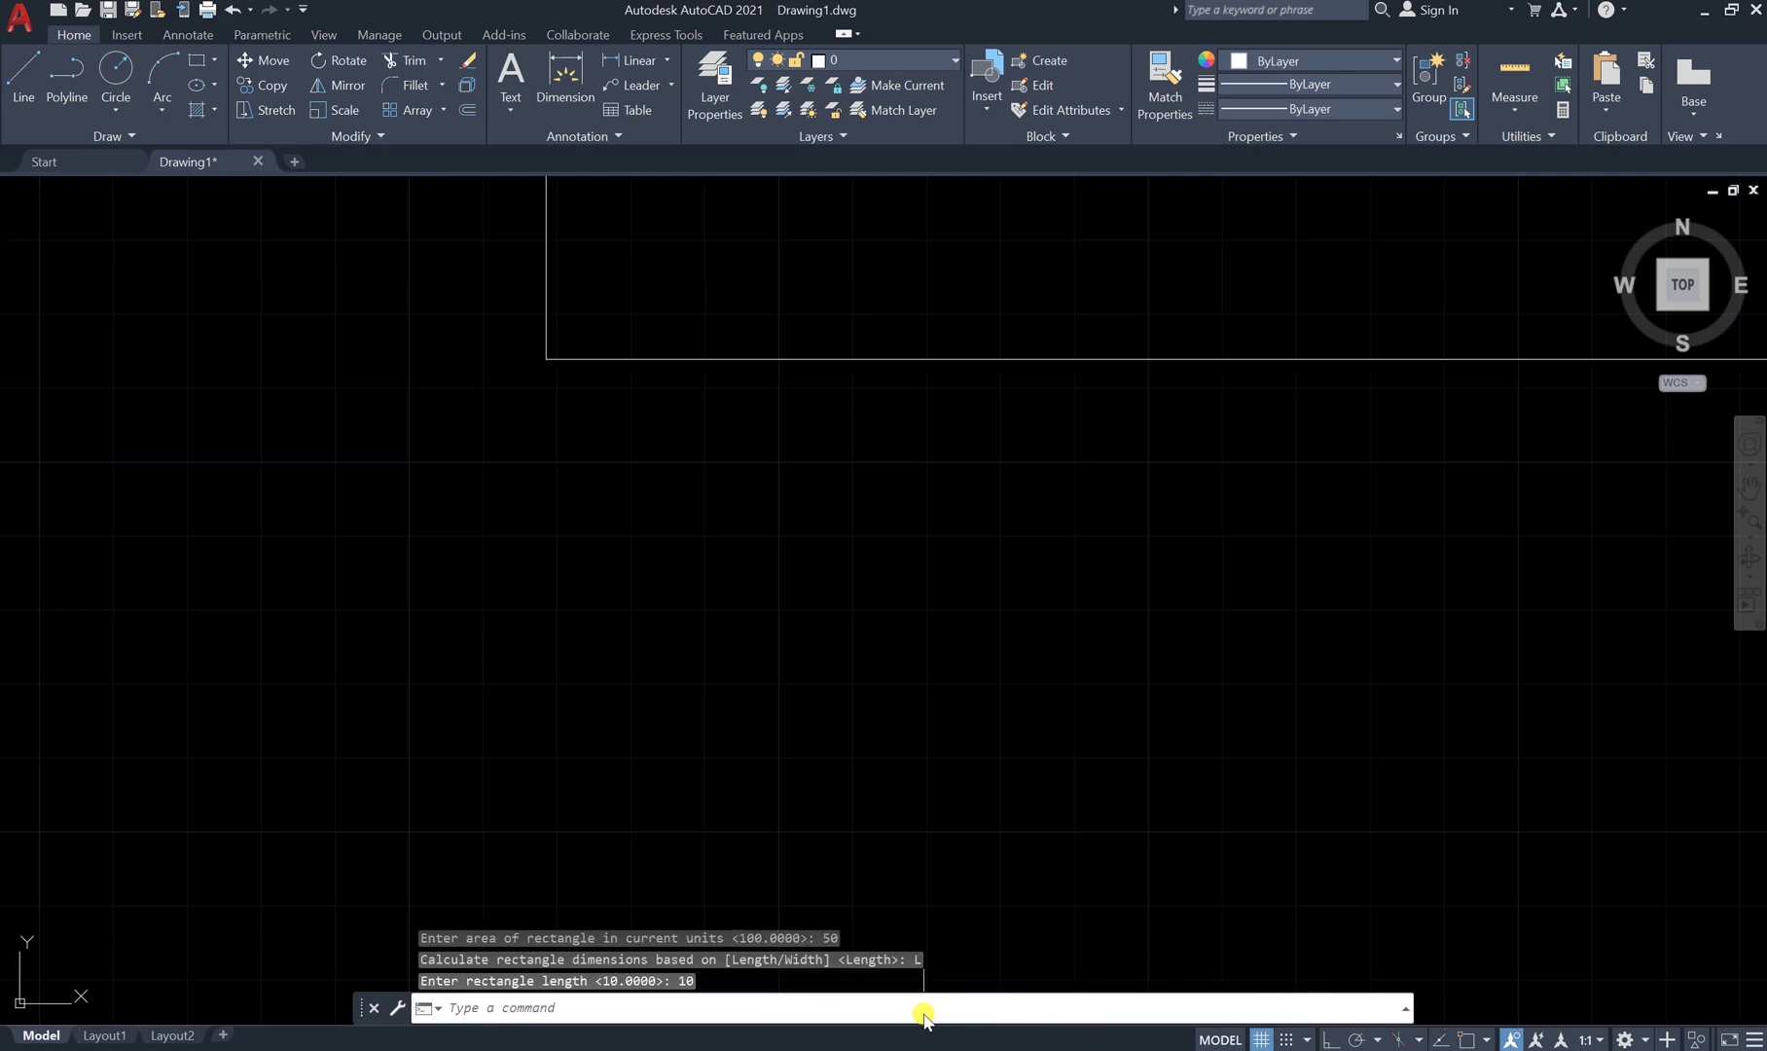
Dimension the length of the rectangle's top edge, placing the dimension line above it
scroll(765, 658, "down", 5)
scroll(891, 398, "up", 2)
scroll(881, 484, "up", 2)
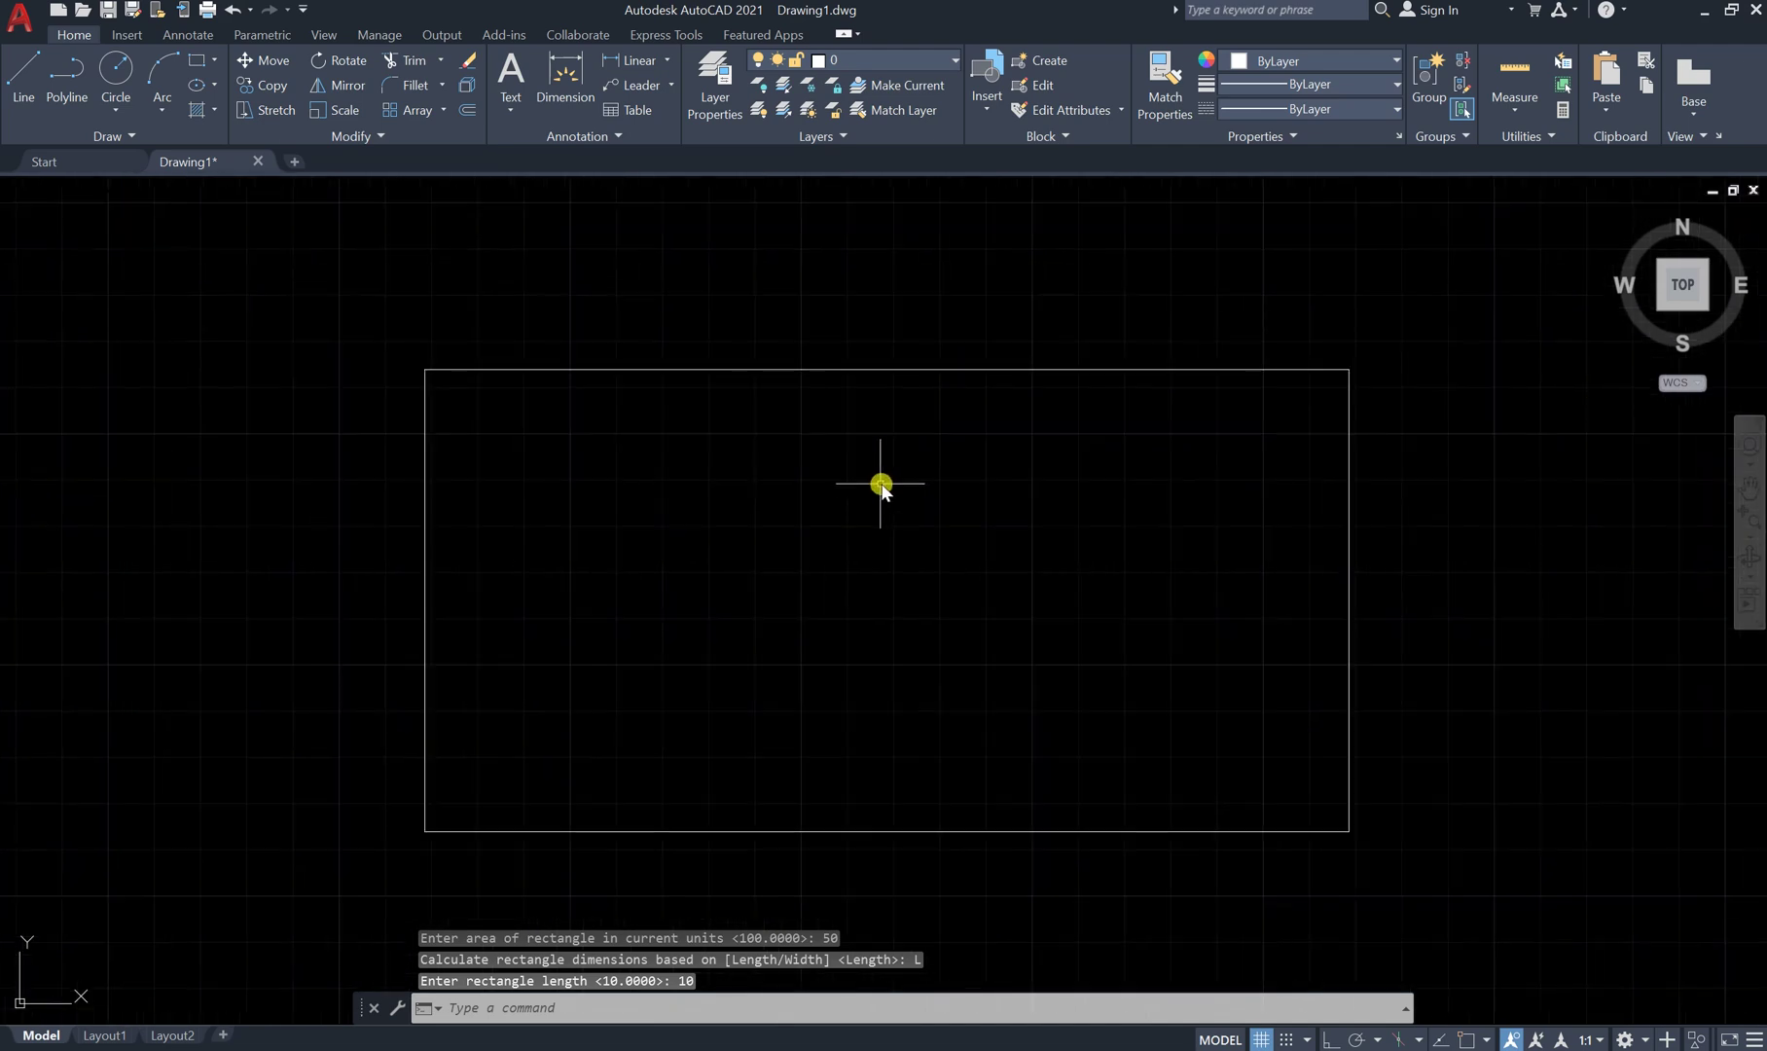
scroll(881, 483, "down", 2)
scroll(997, 633, "up", 2)
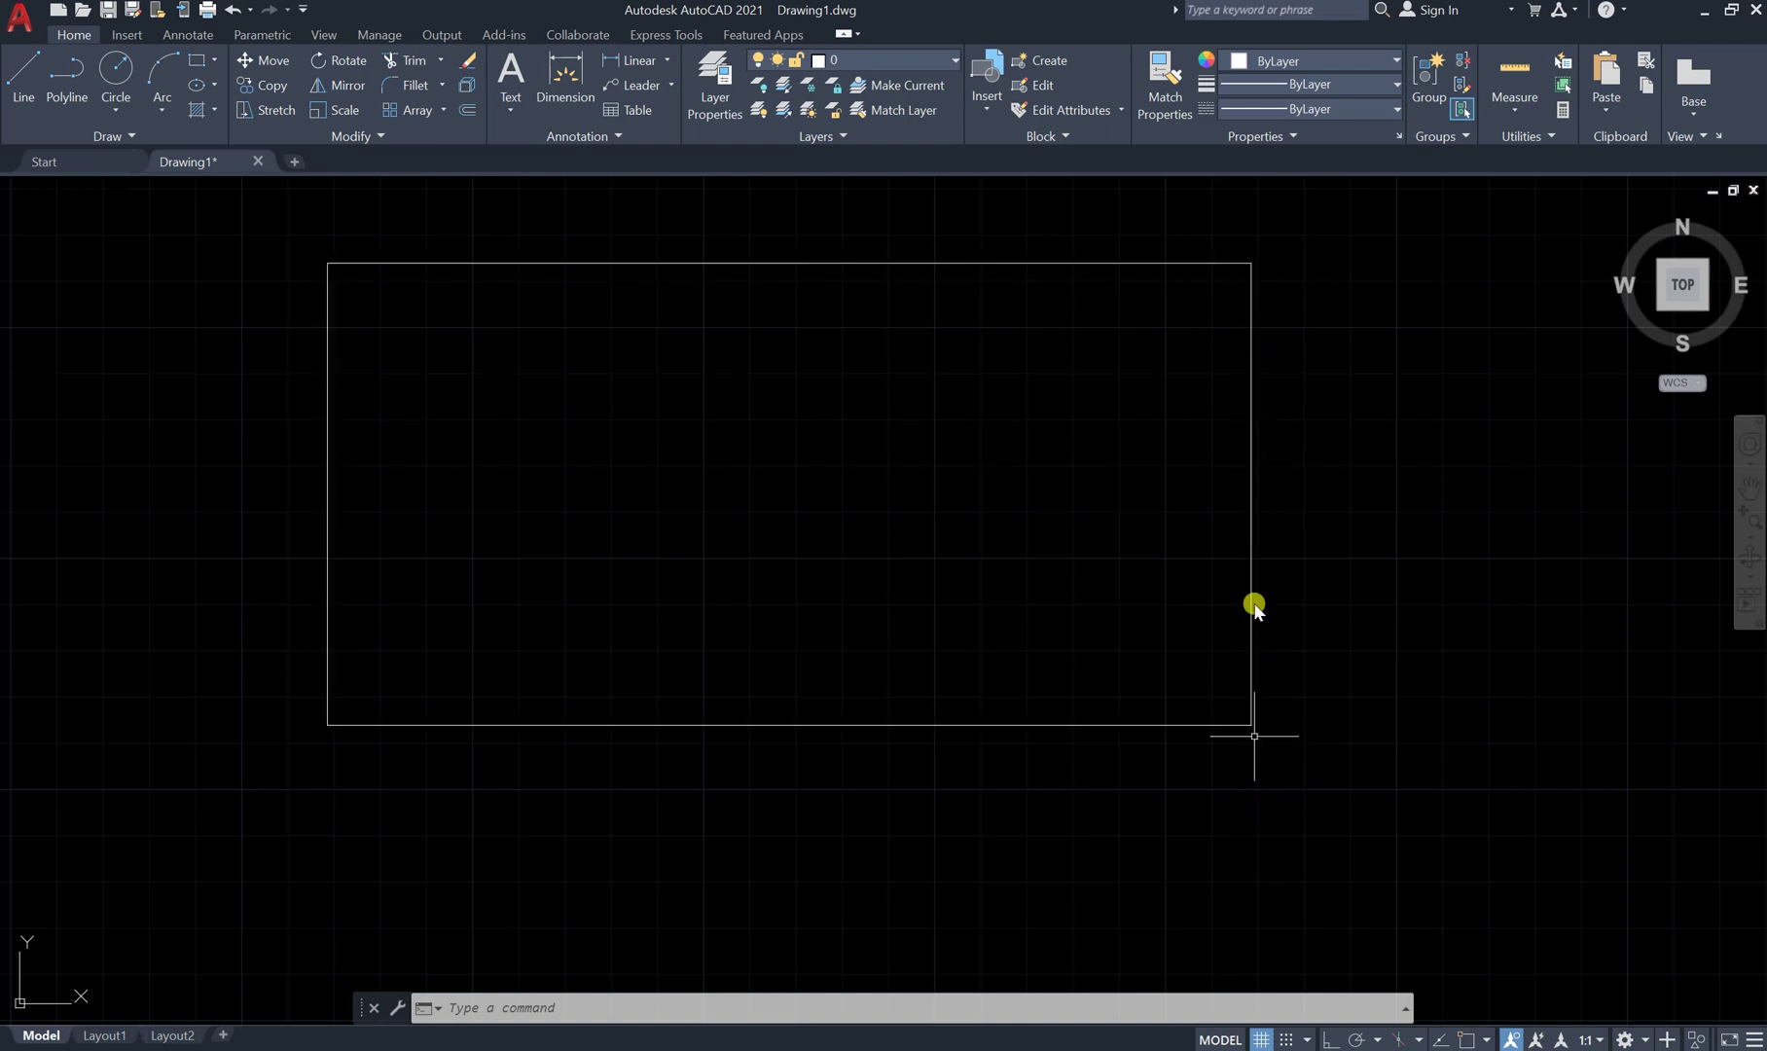
scroll(701, 803, "down", 2)
scroll(754, 611, "up", 2)
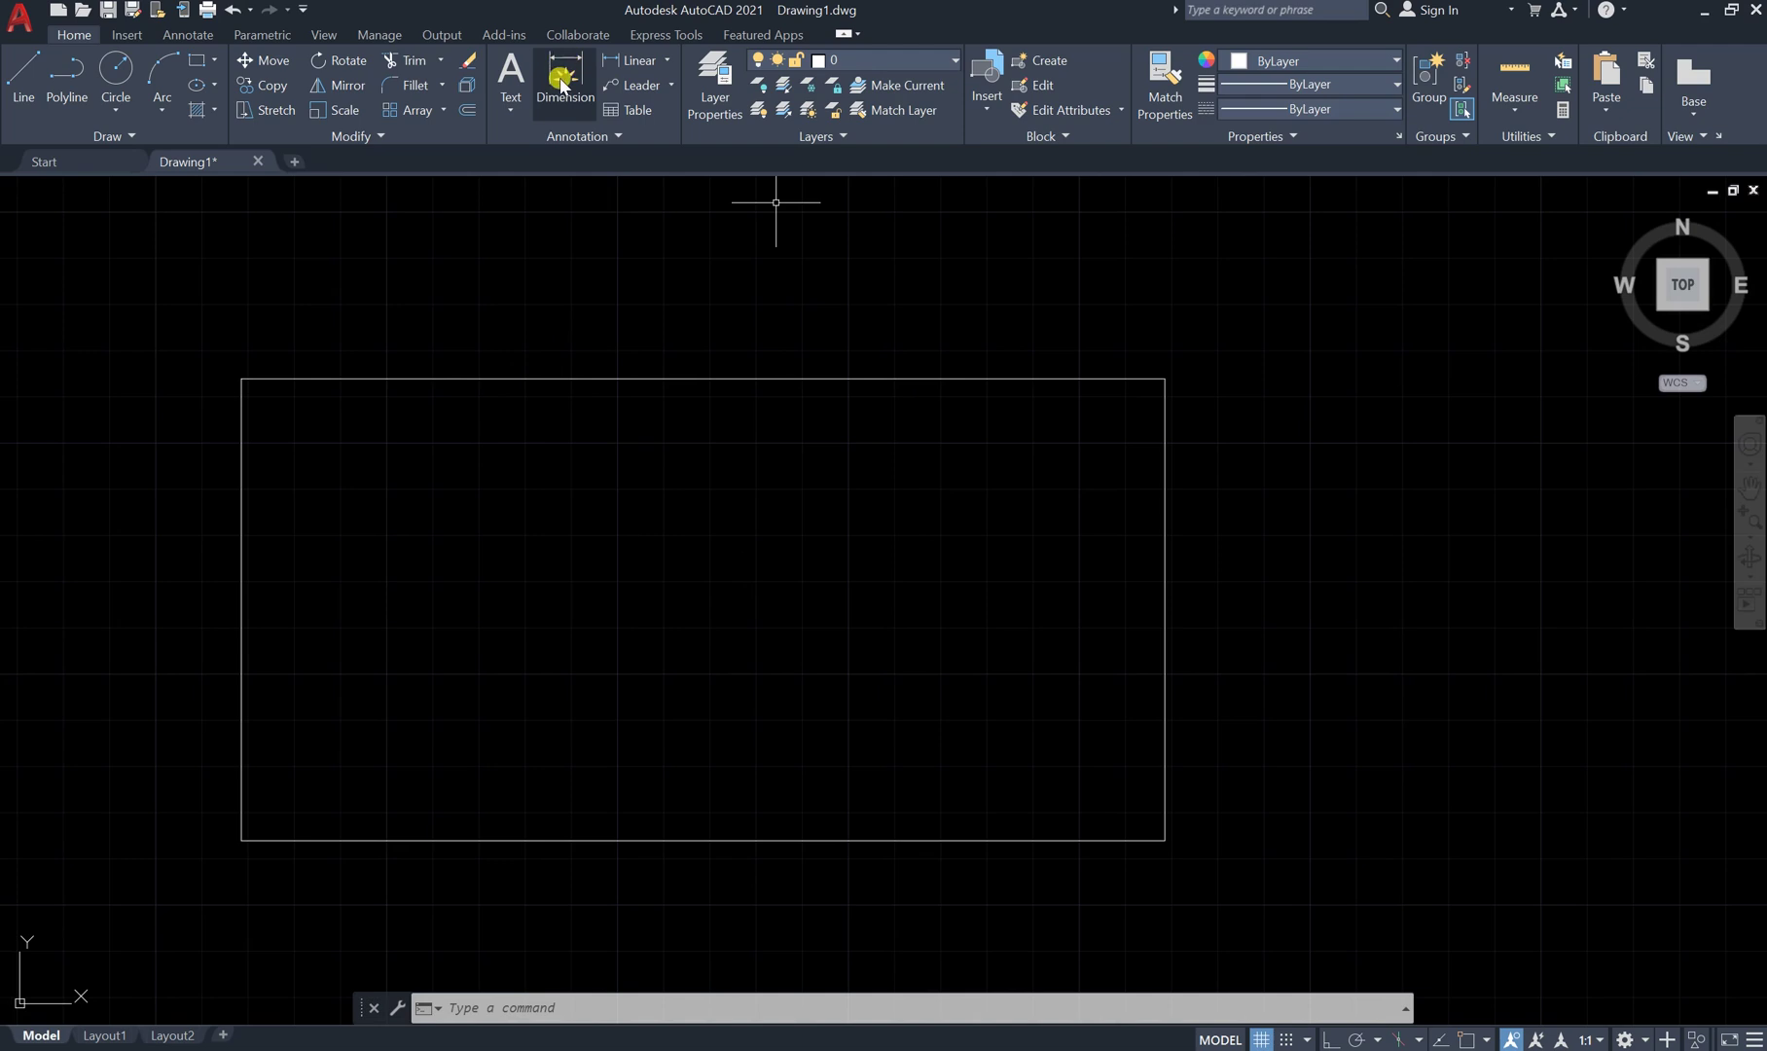
left_click(547, 109)
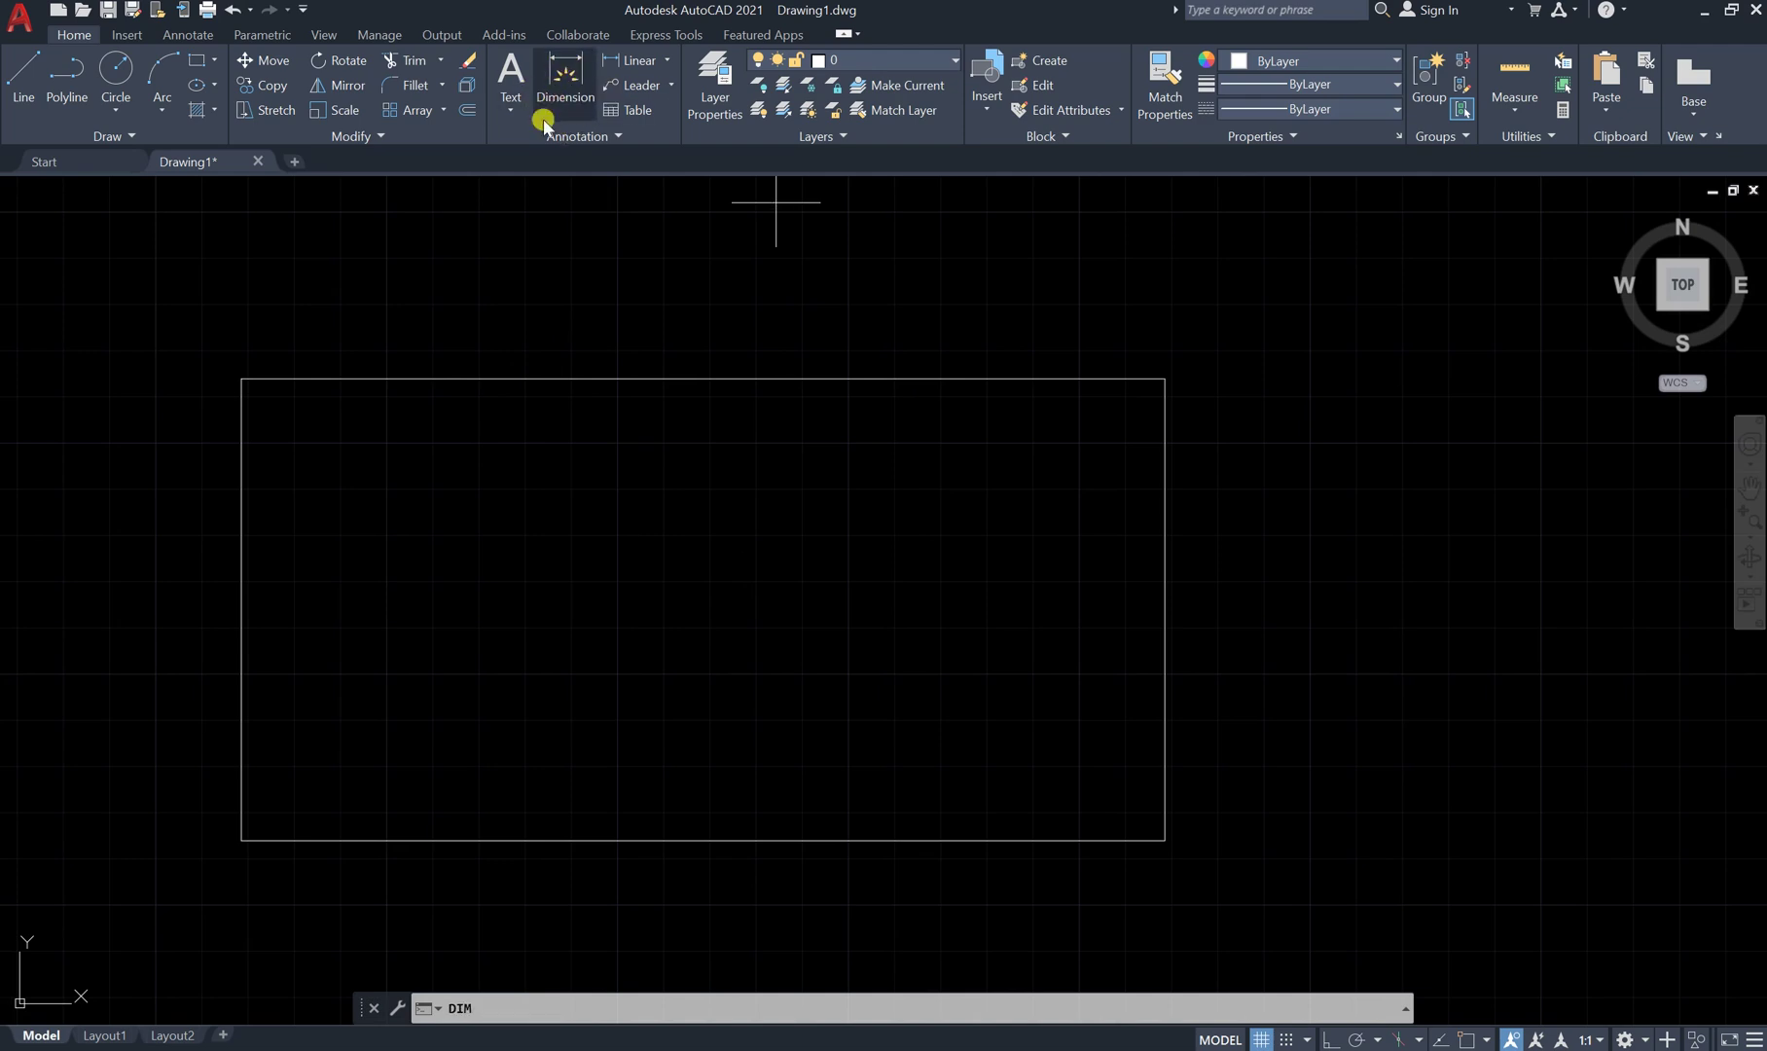
left_click(425, 377)
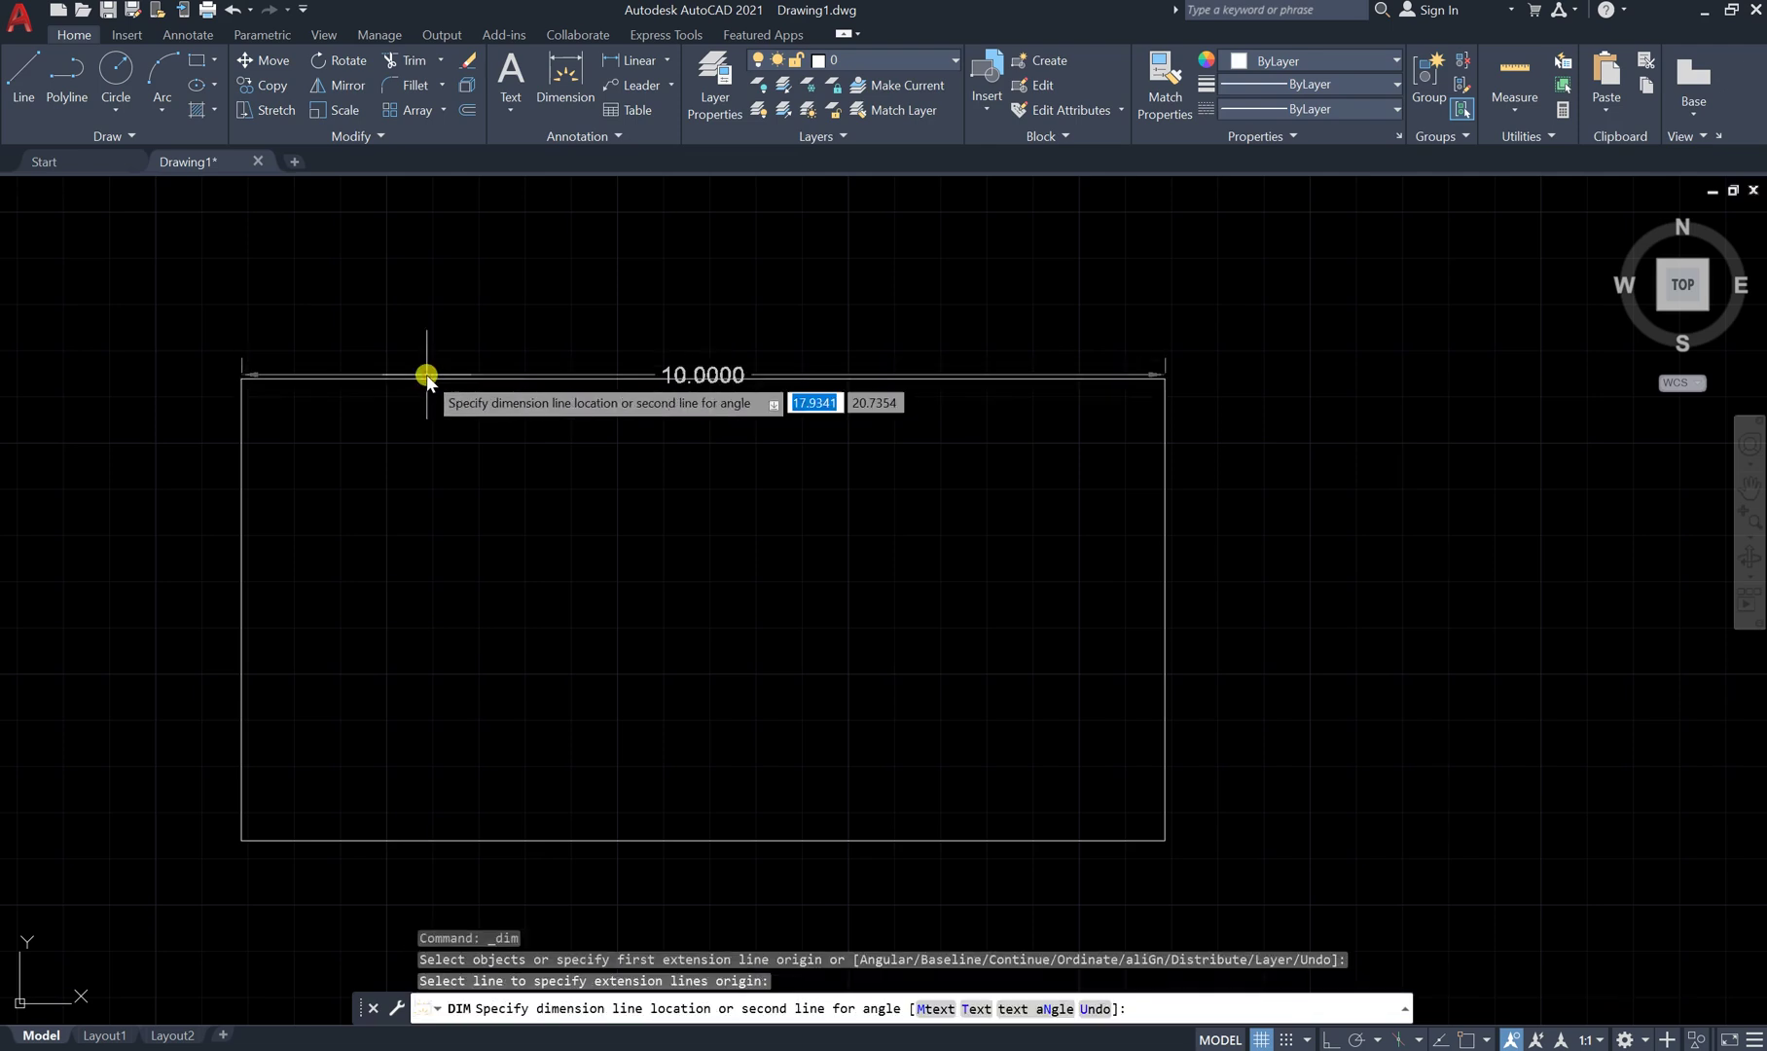
left_click(430, 267)
left_click(406, 383)
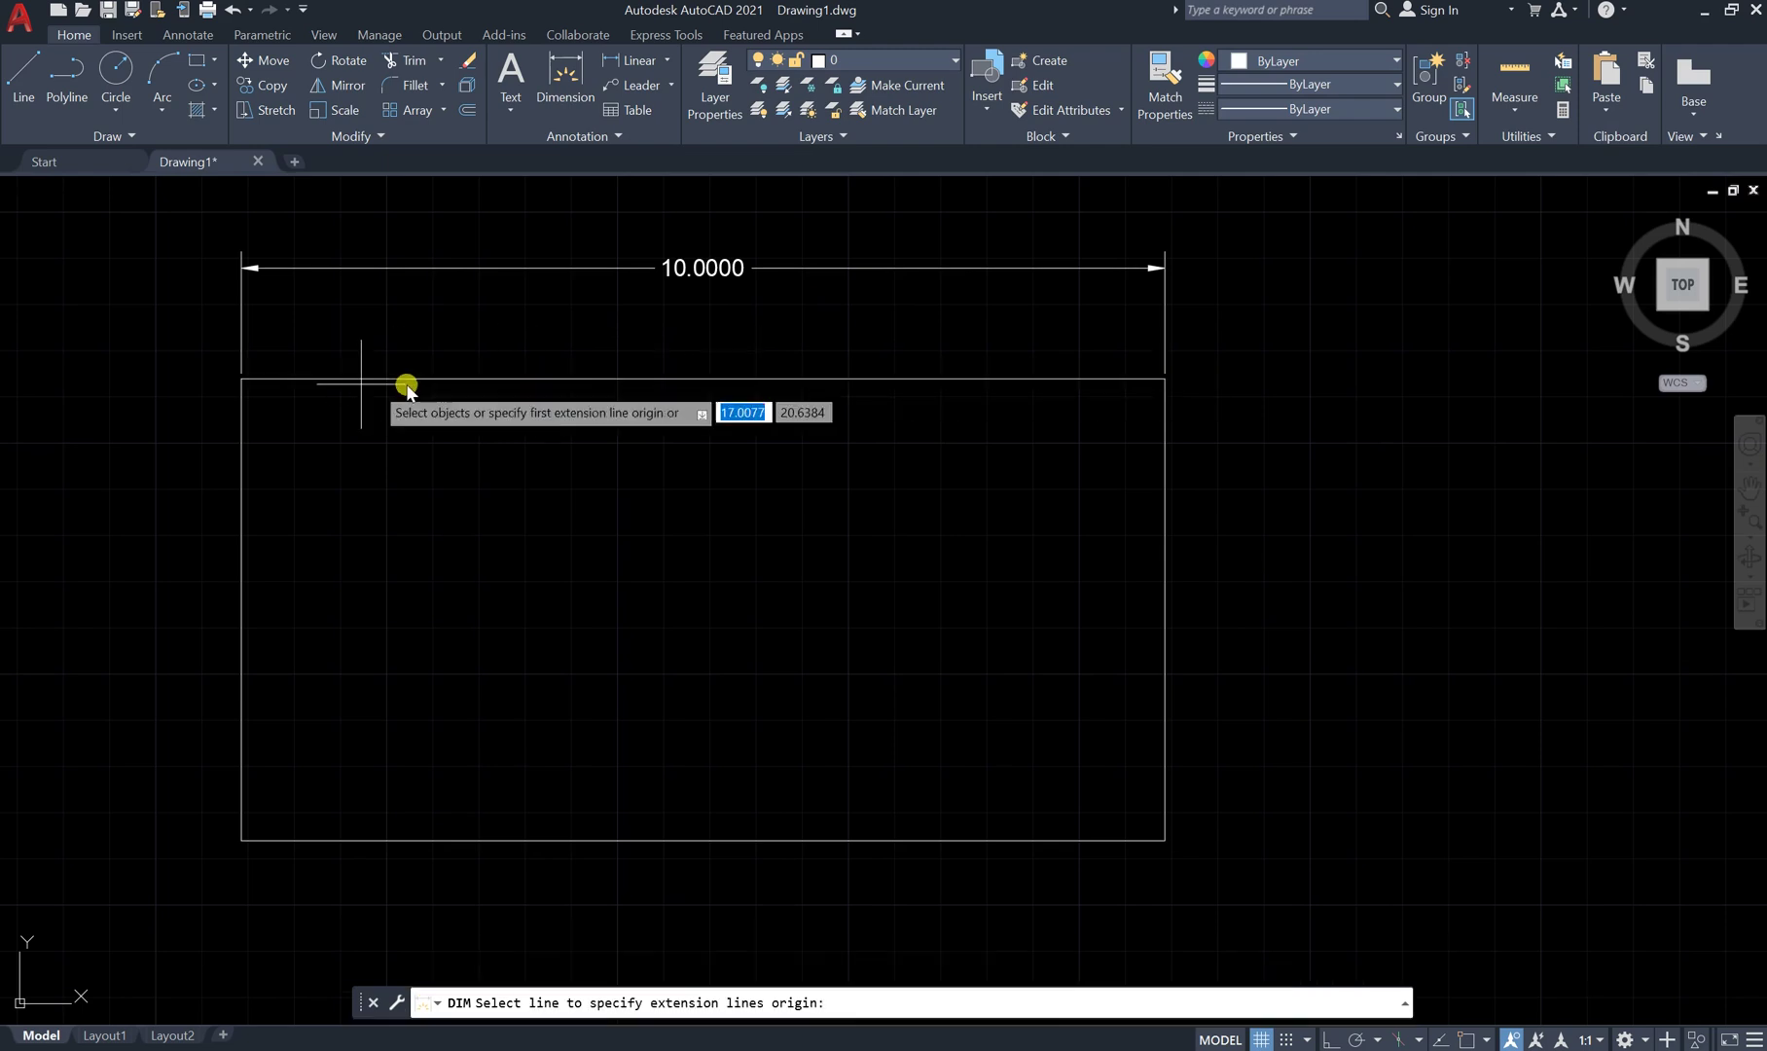
Dimension the rectangle's right edge with the dimension line placed outside it, and end the dimension command
left_click(1163, 646)
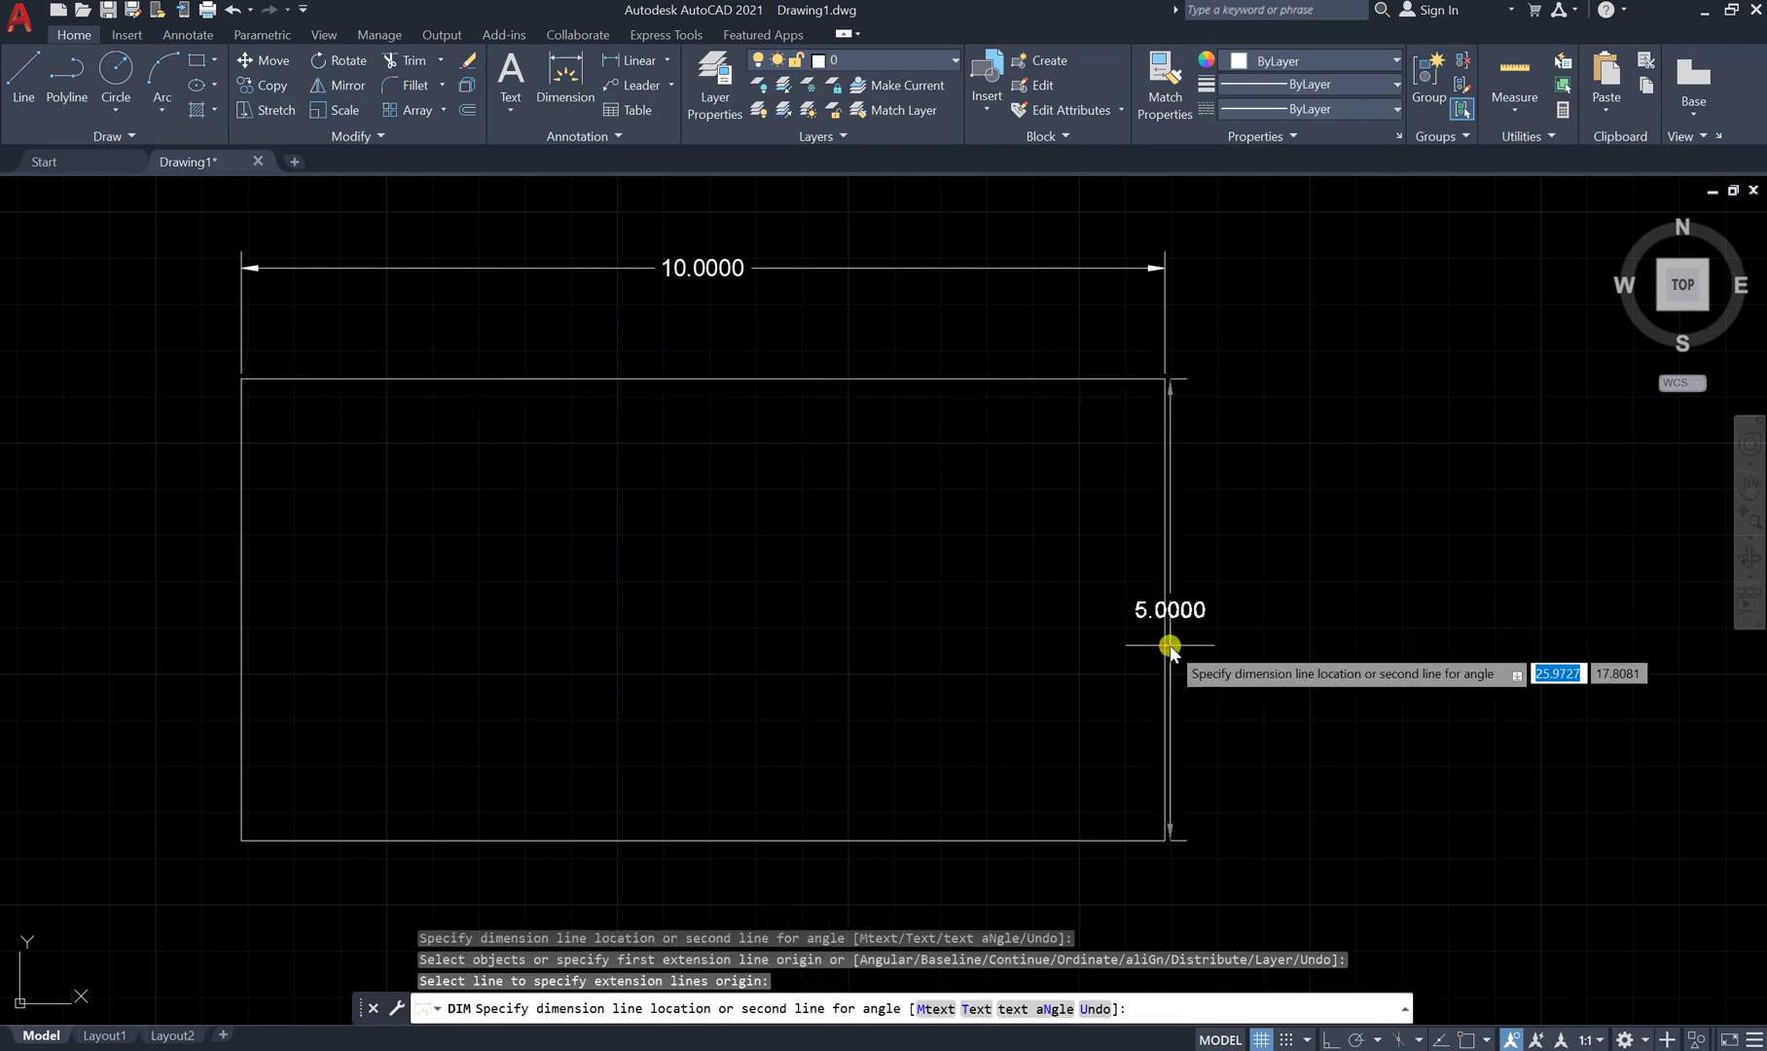
left_click(1390, 630)
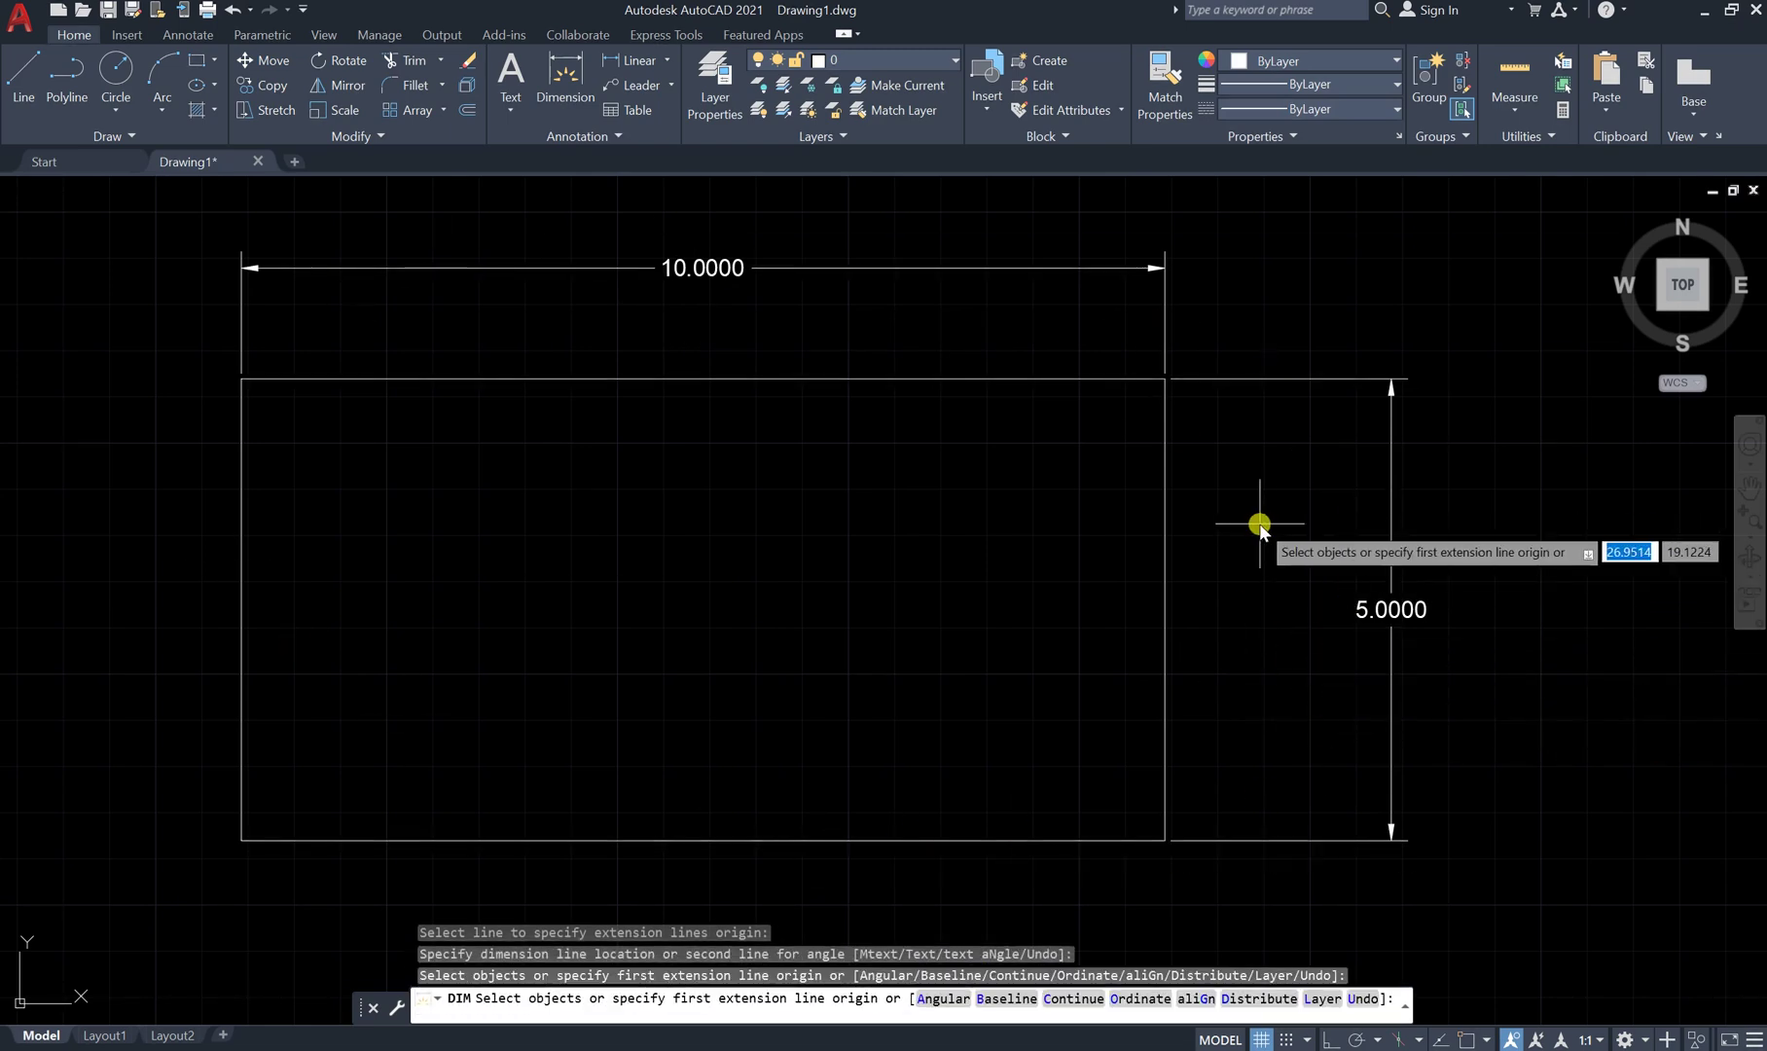
scroll(809, 571, "down", 2)
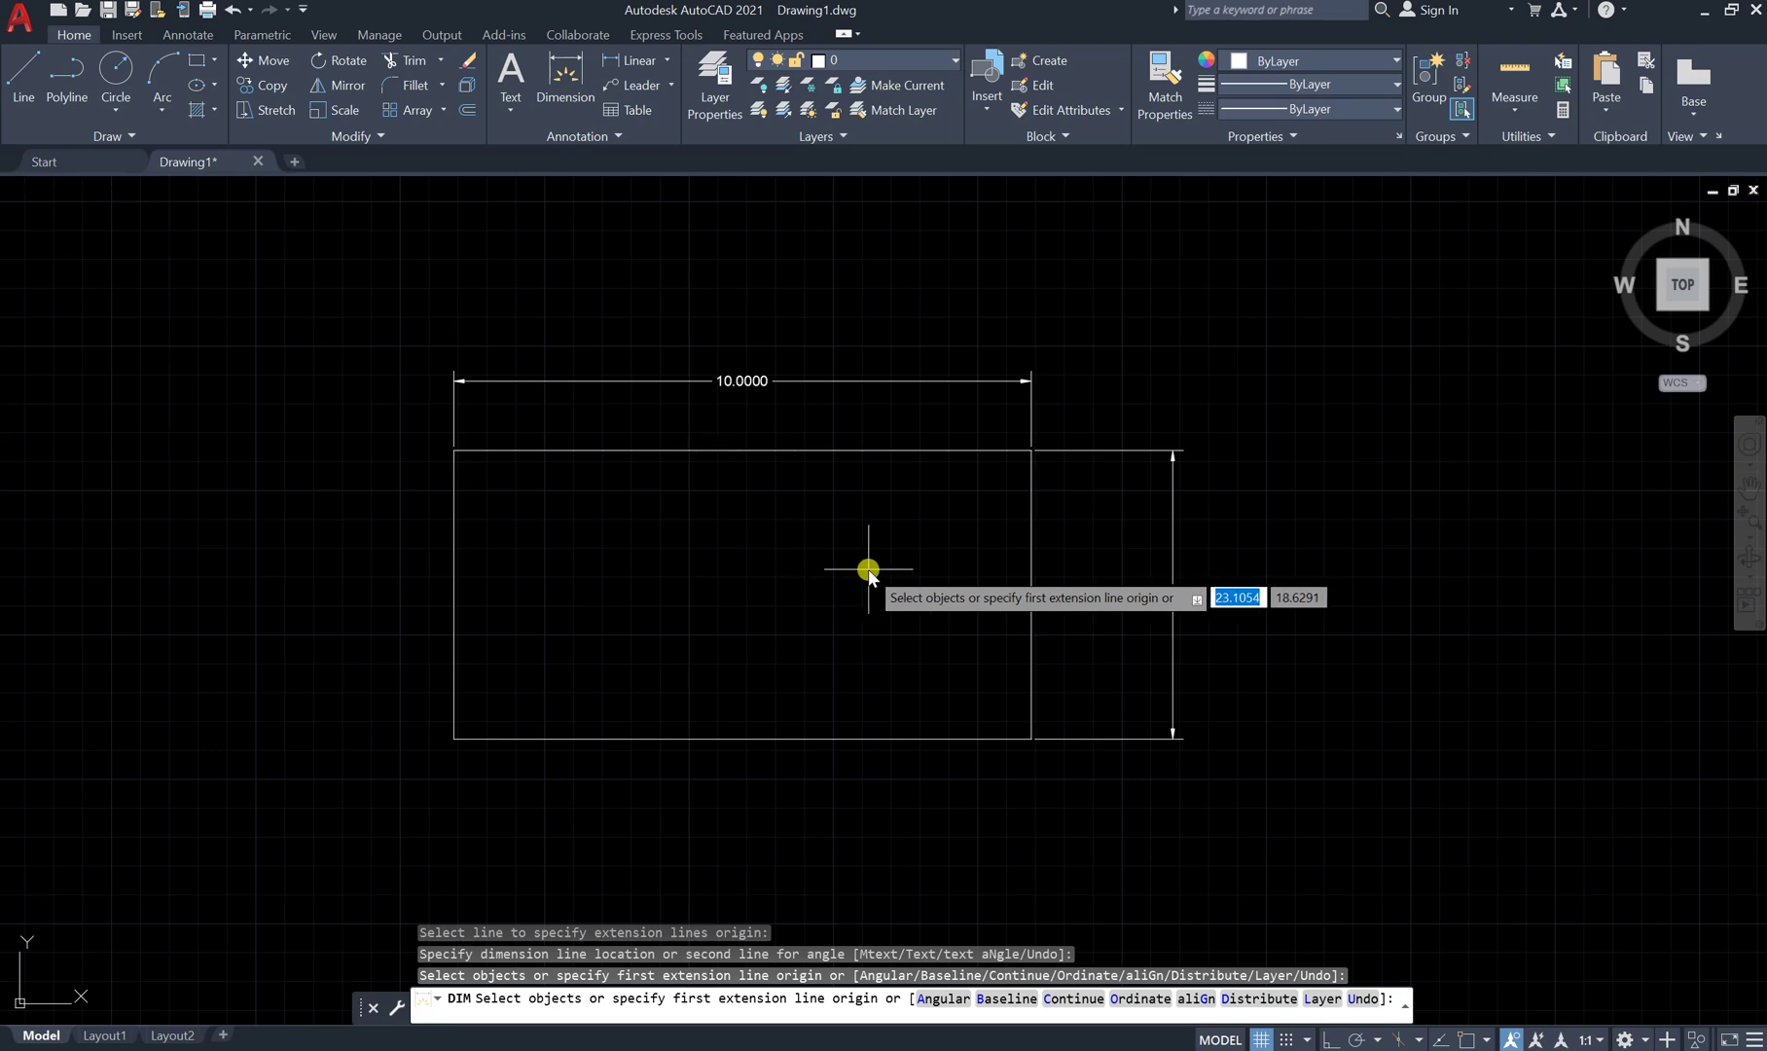
key("Return")
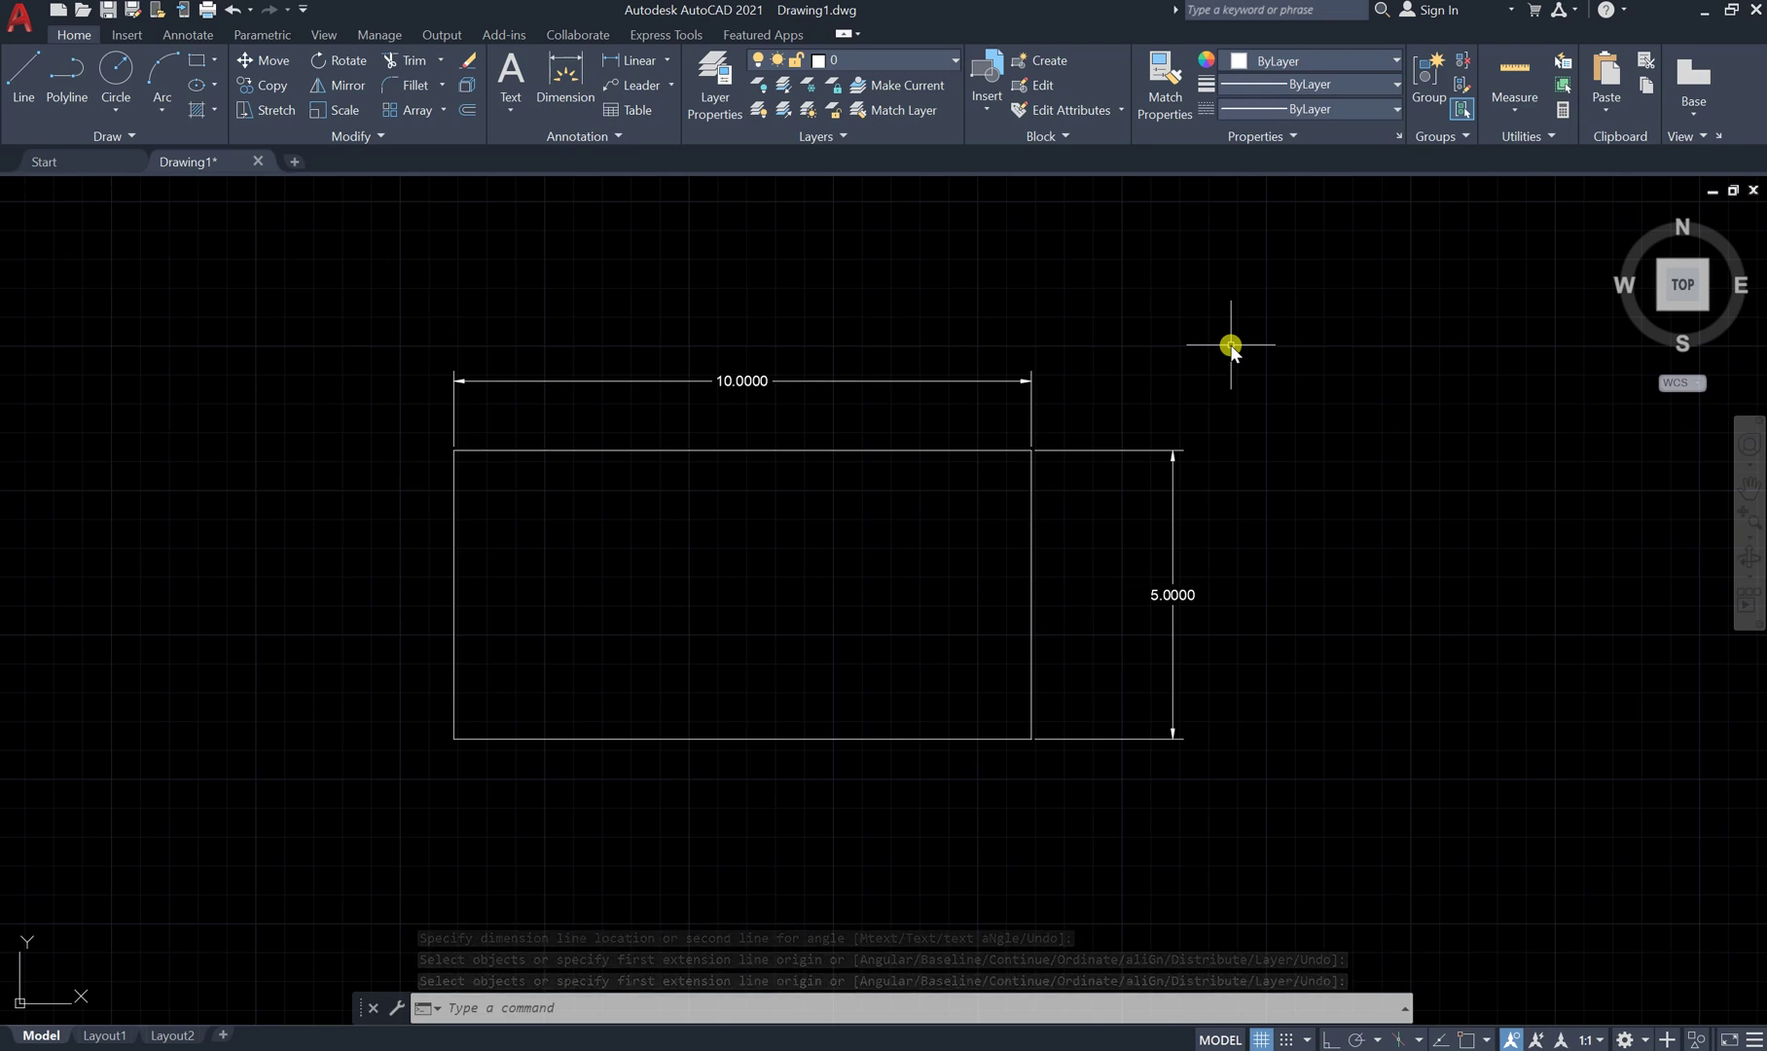
Erase everything in the drawing, including the rectangle and both dimensions
key("ctrl+a")
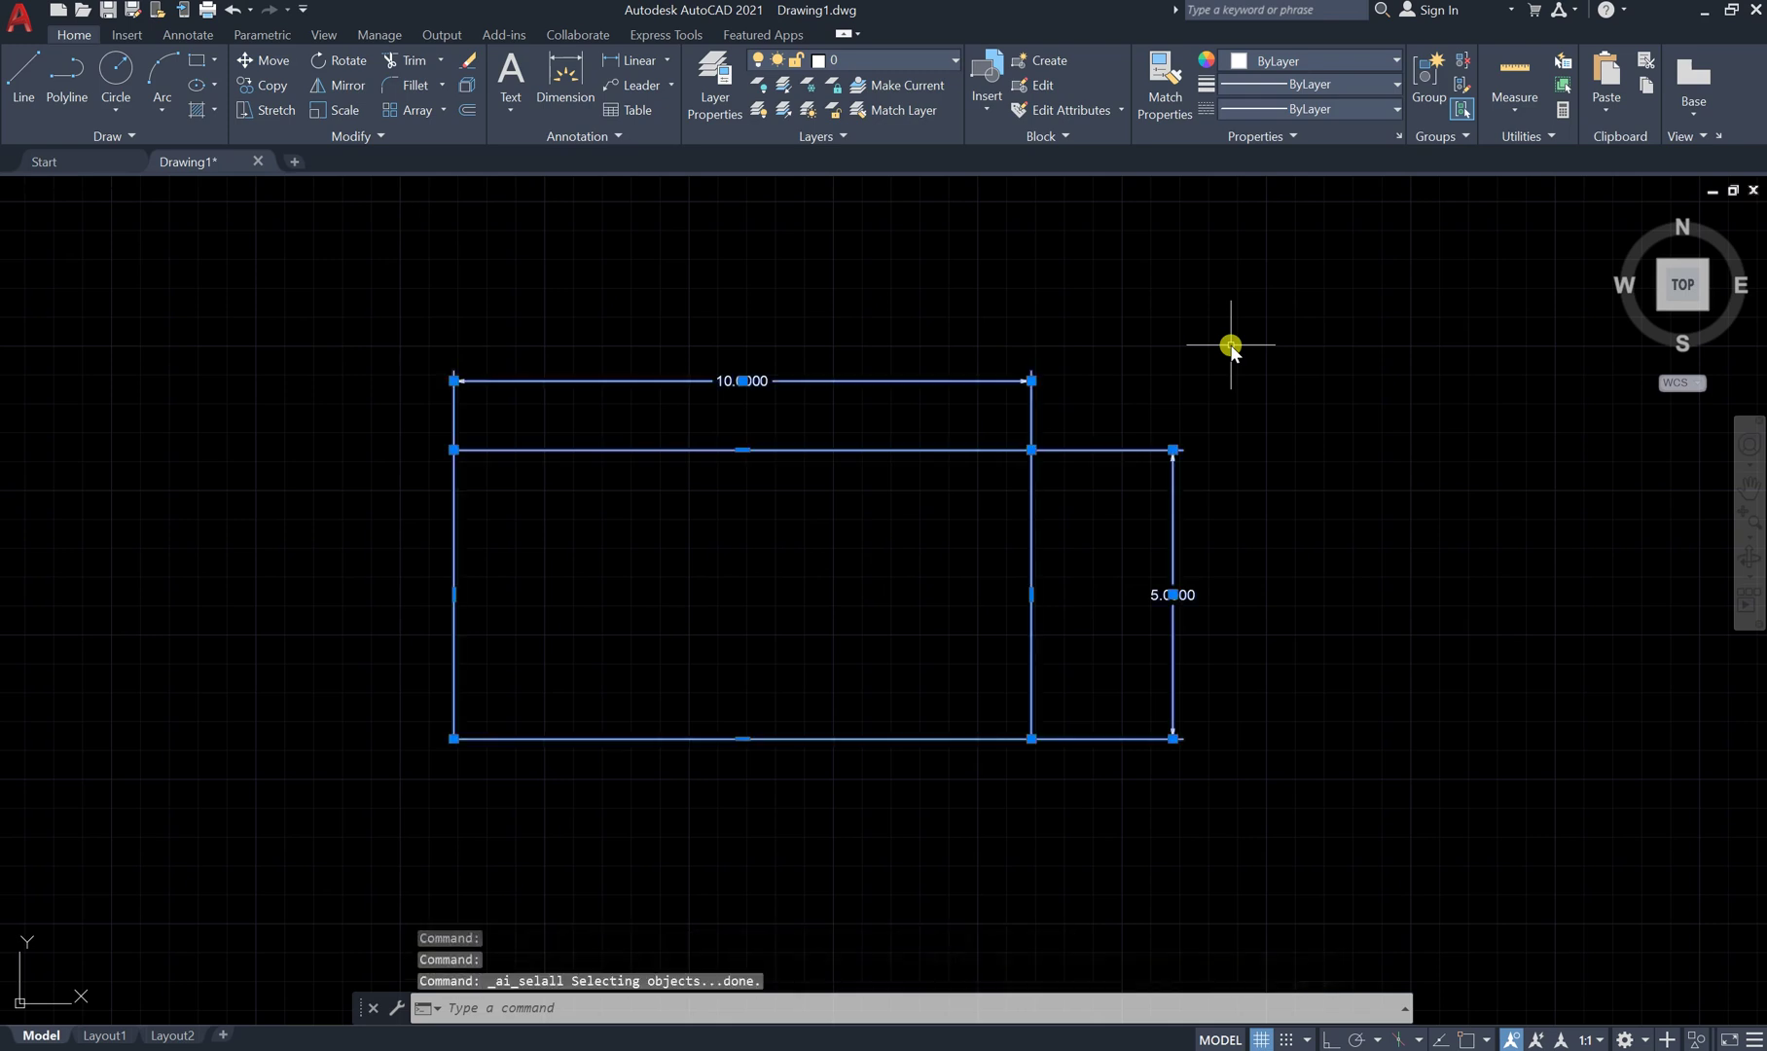
key("Delete")
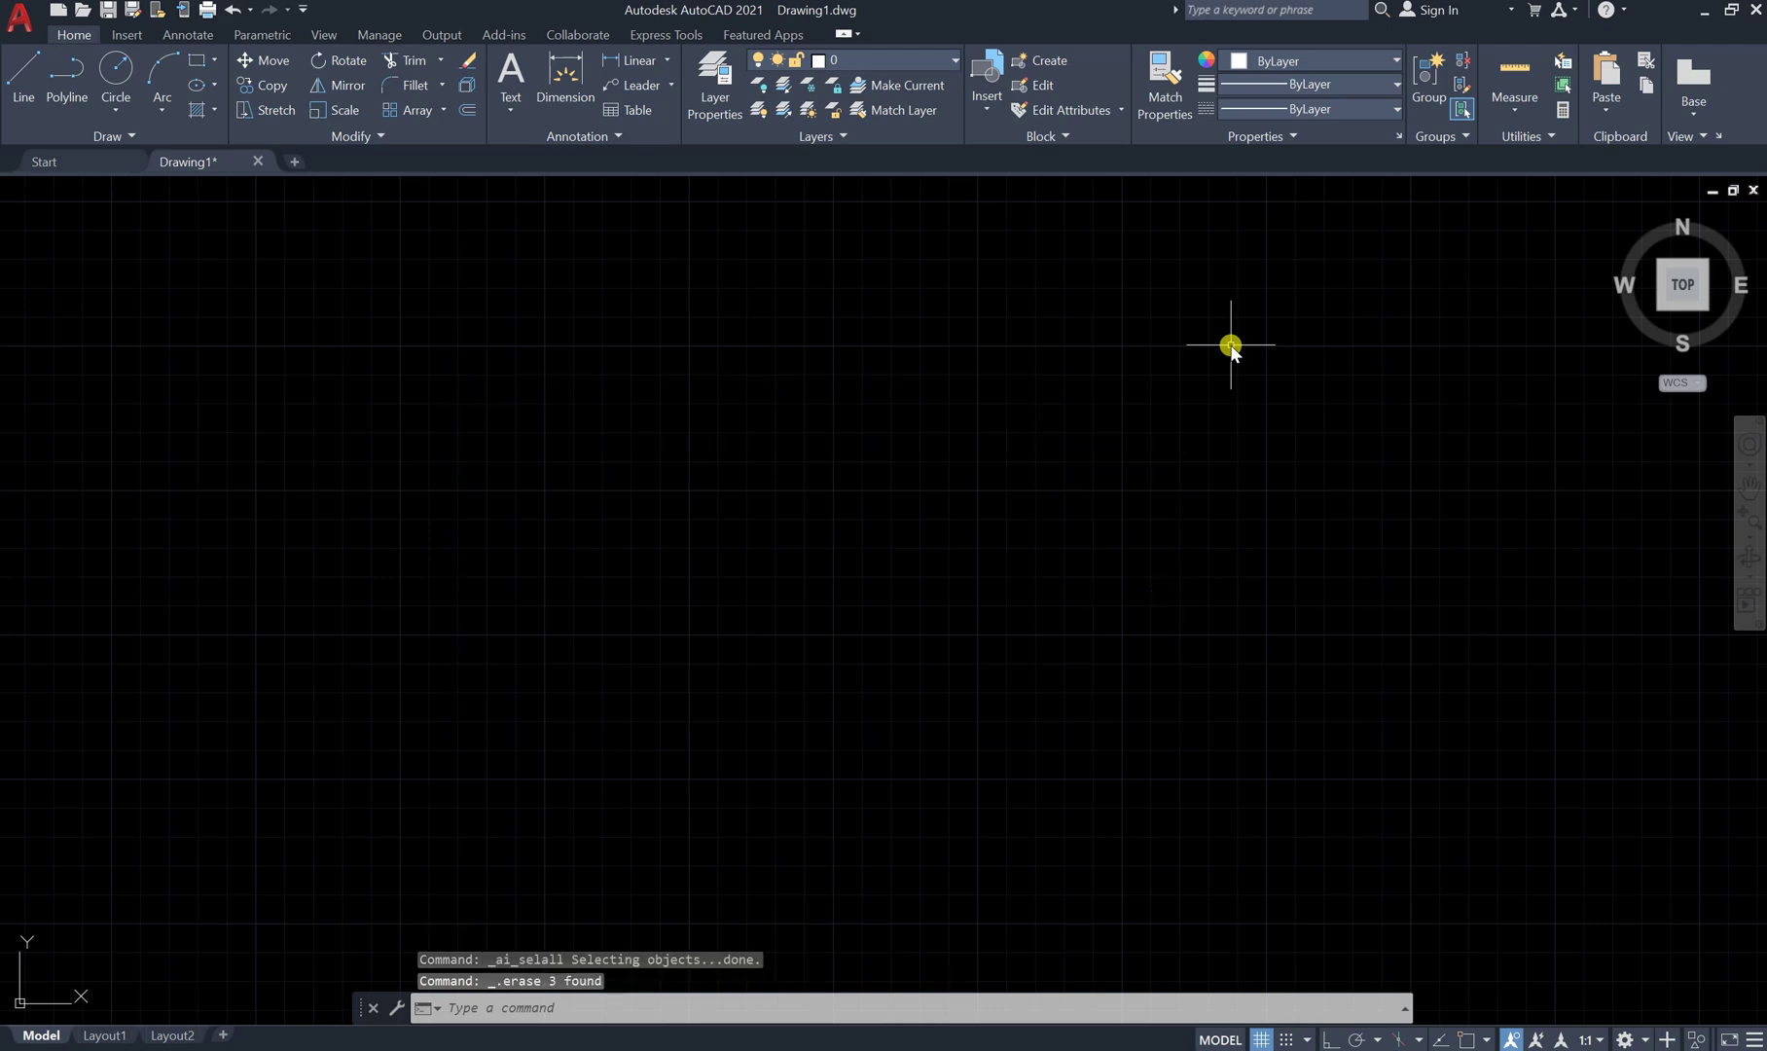
Draw a rectangle using the Dimensions option, with a length of 5 and a width of 7, extending down and to the right of its first corner
scroll(899, 491, "up", 2)
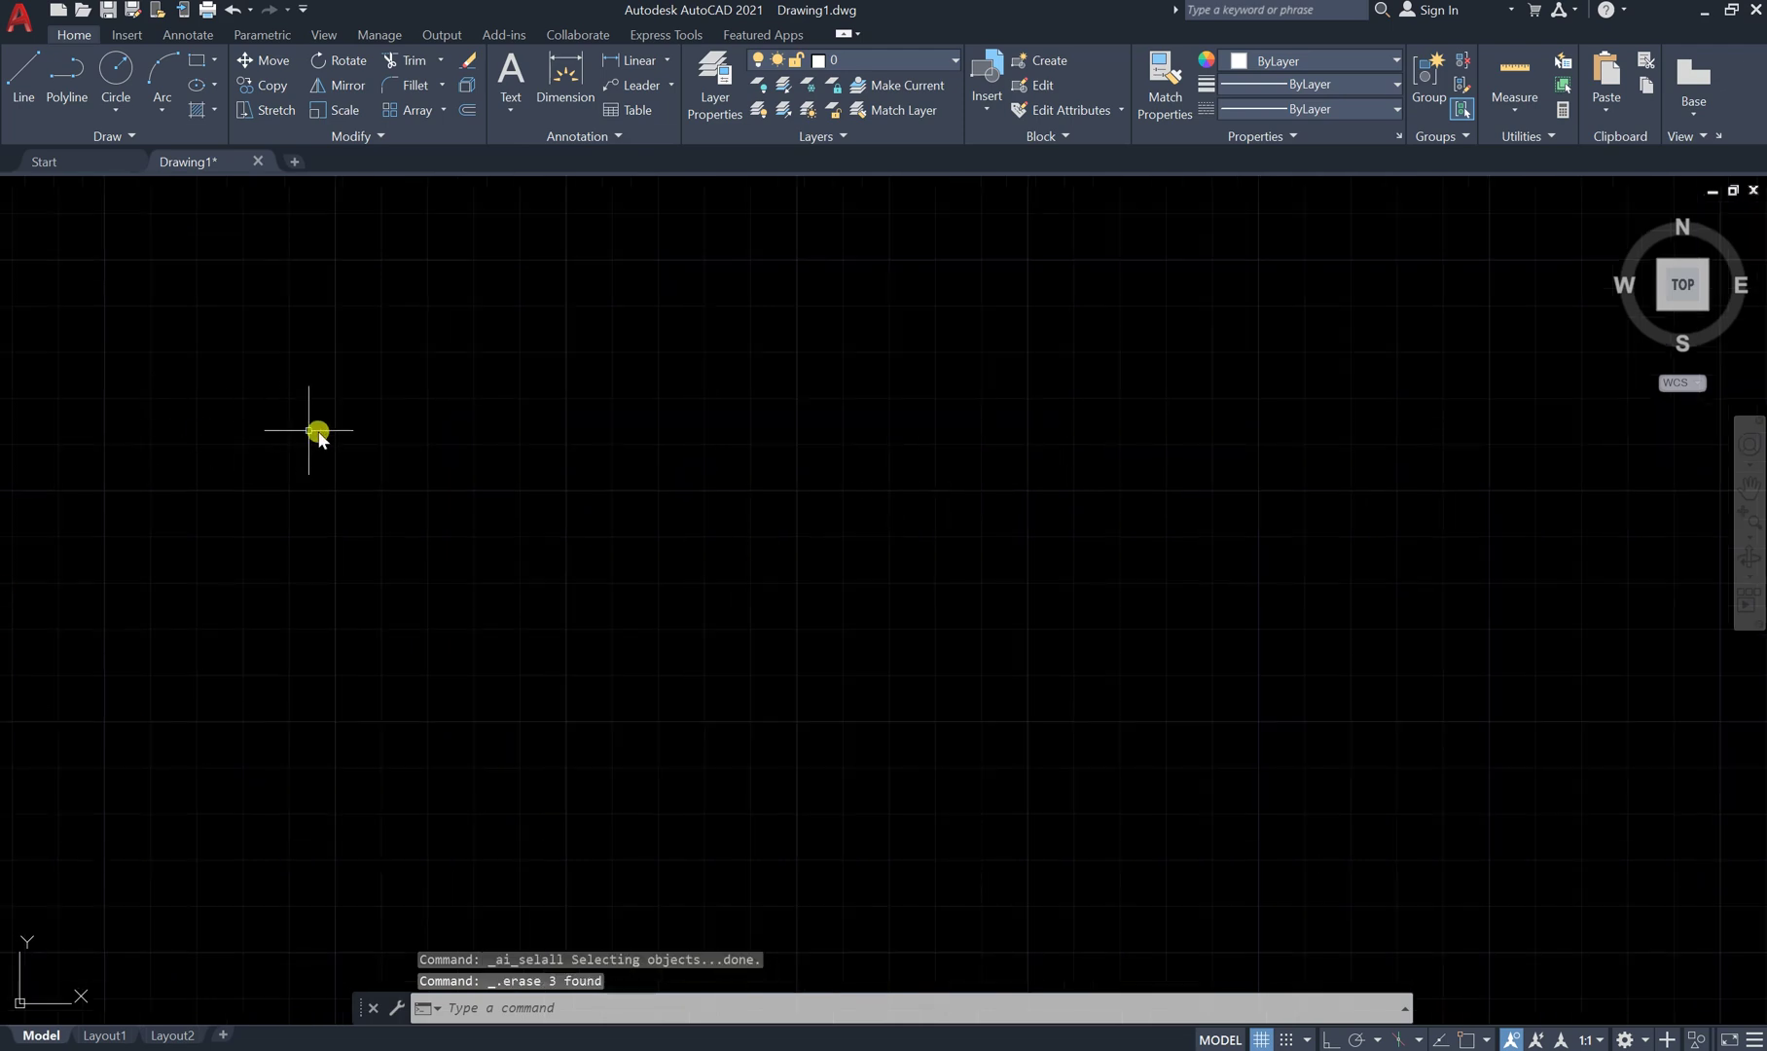
type("rec")
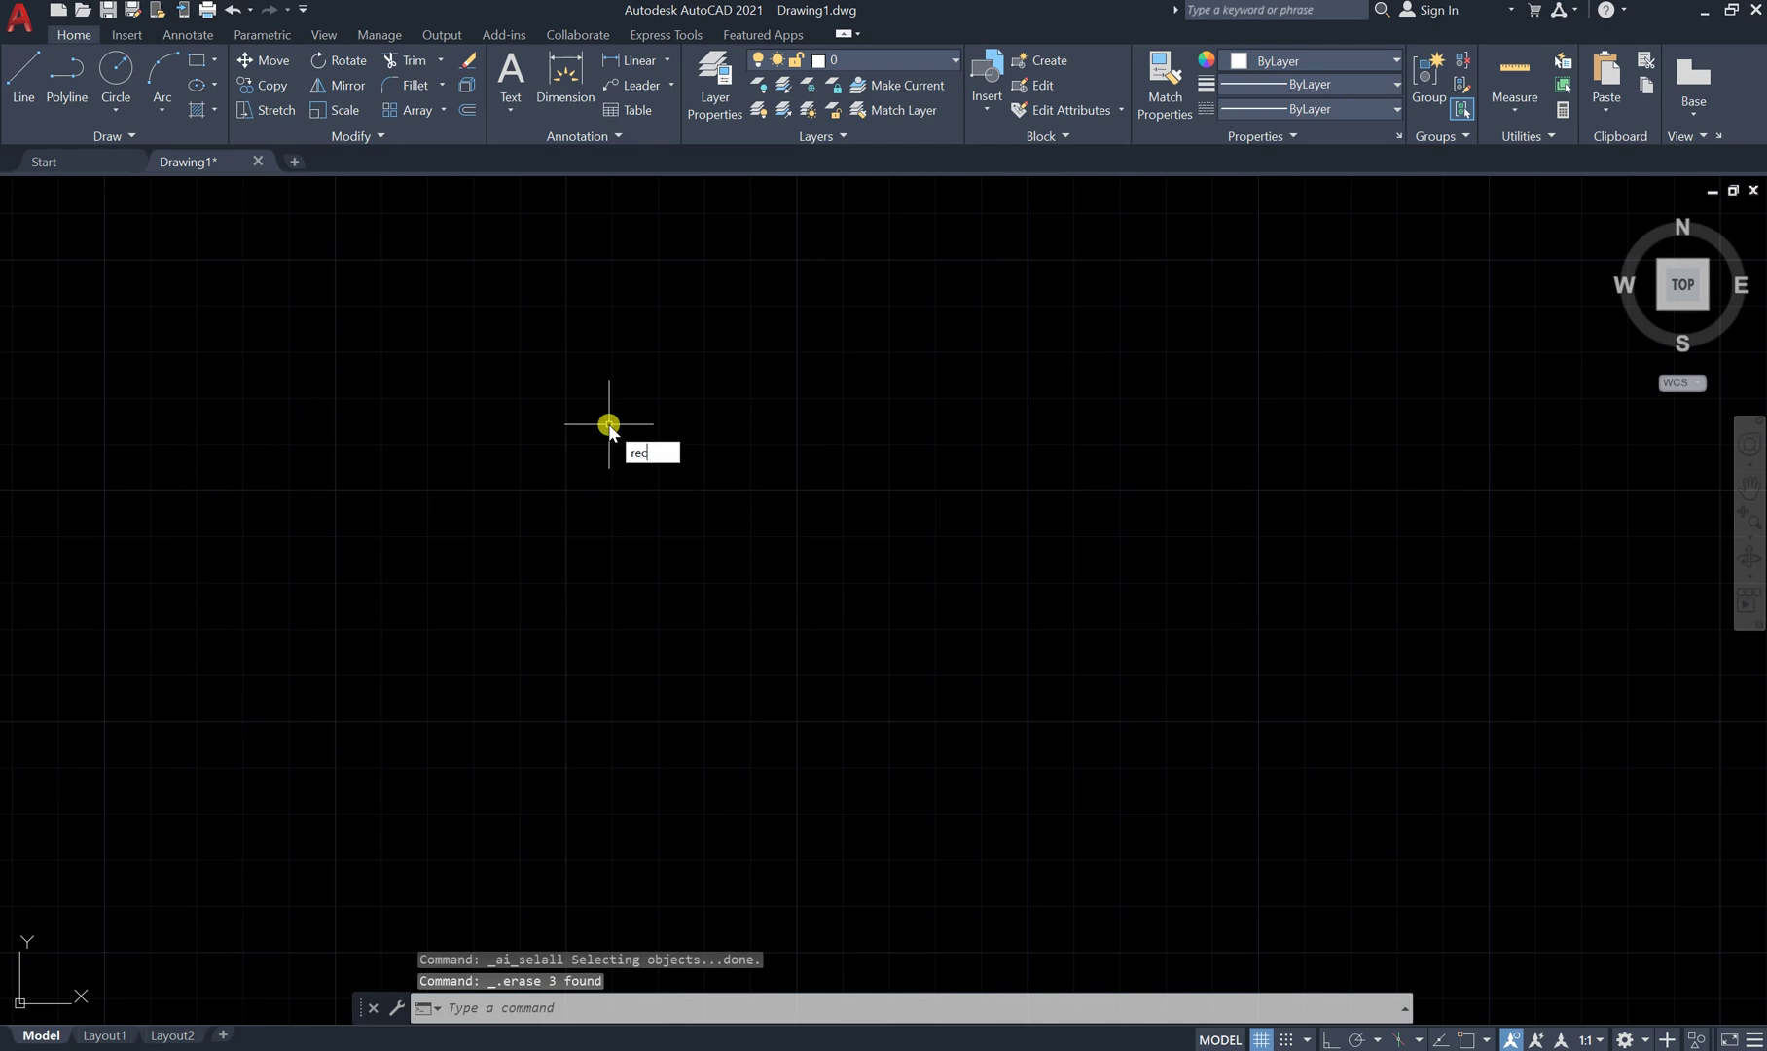
key("Return")
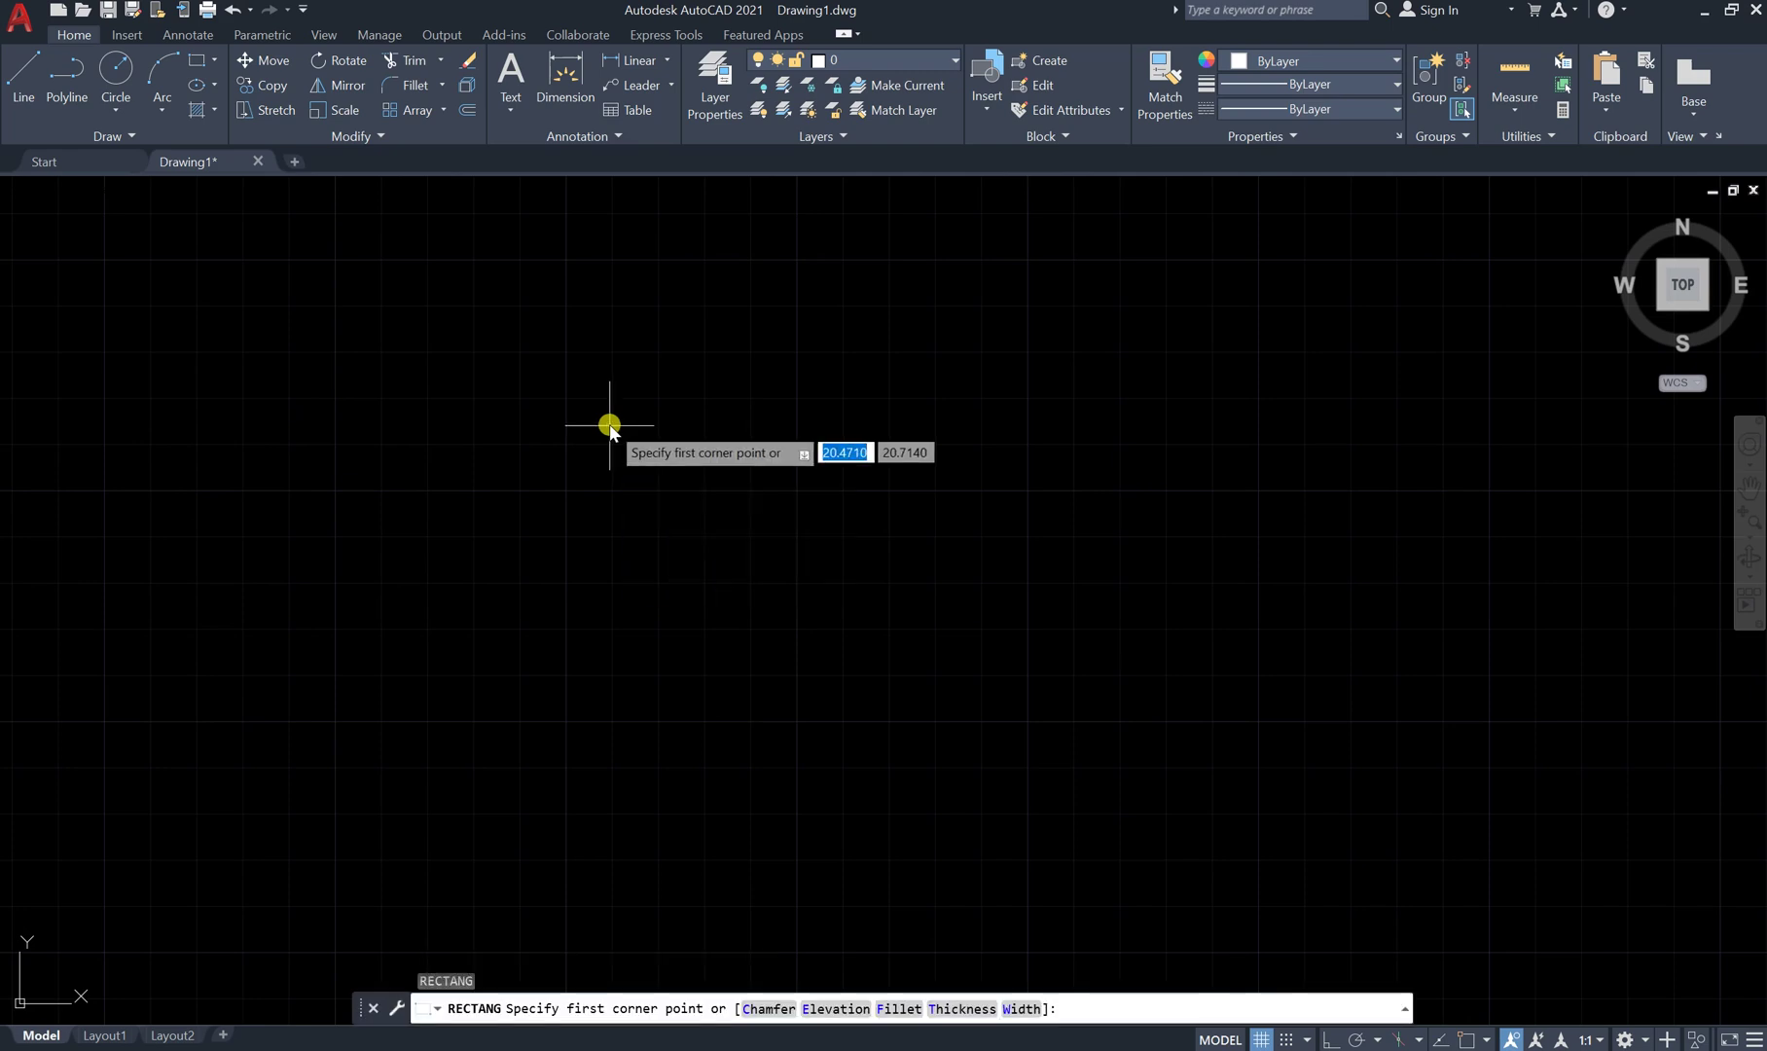
left_click(483, 409)
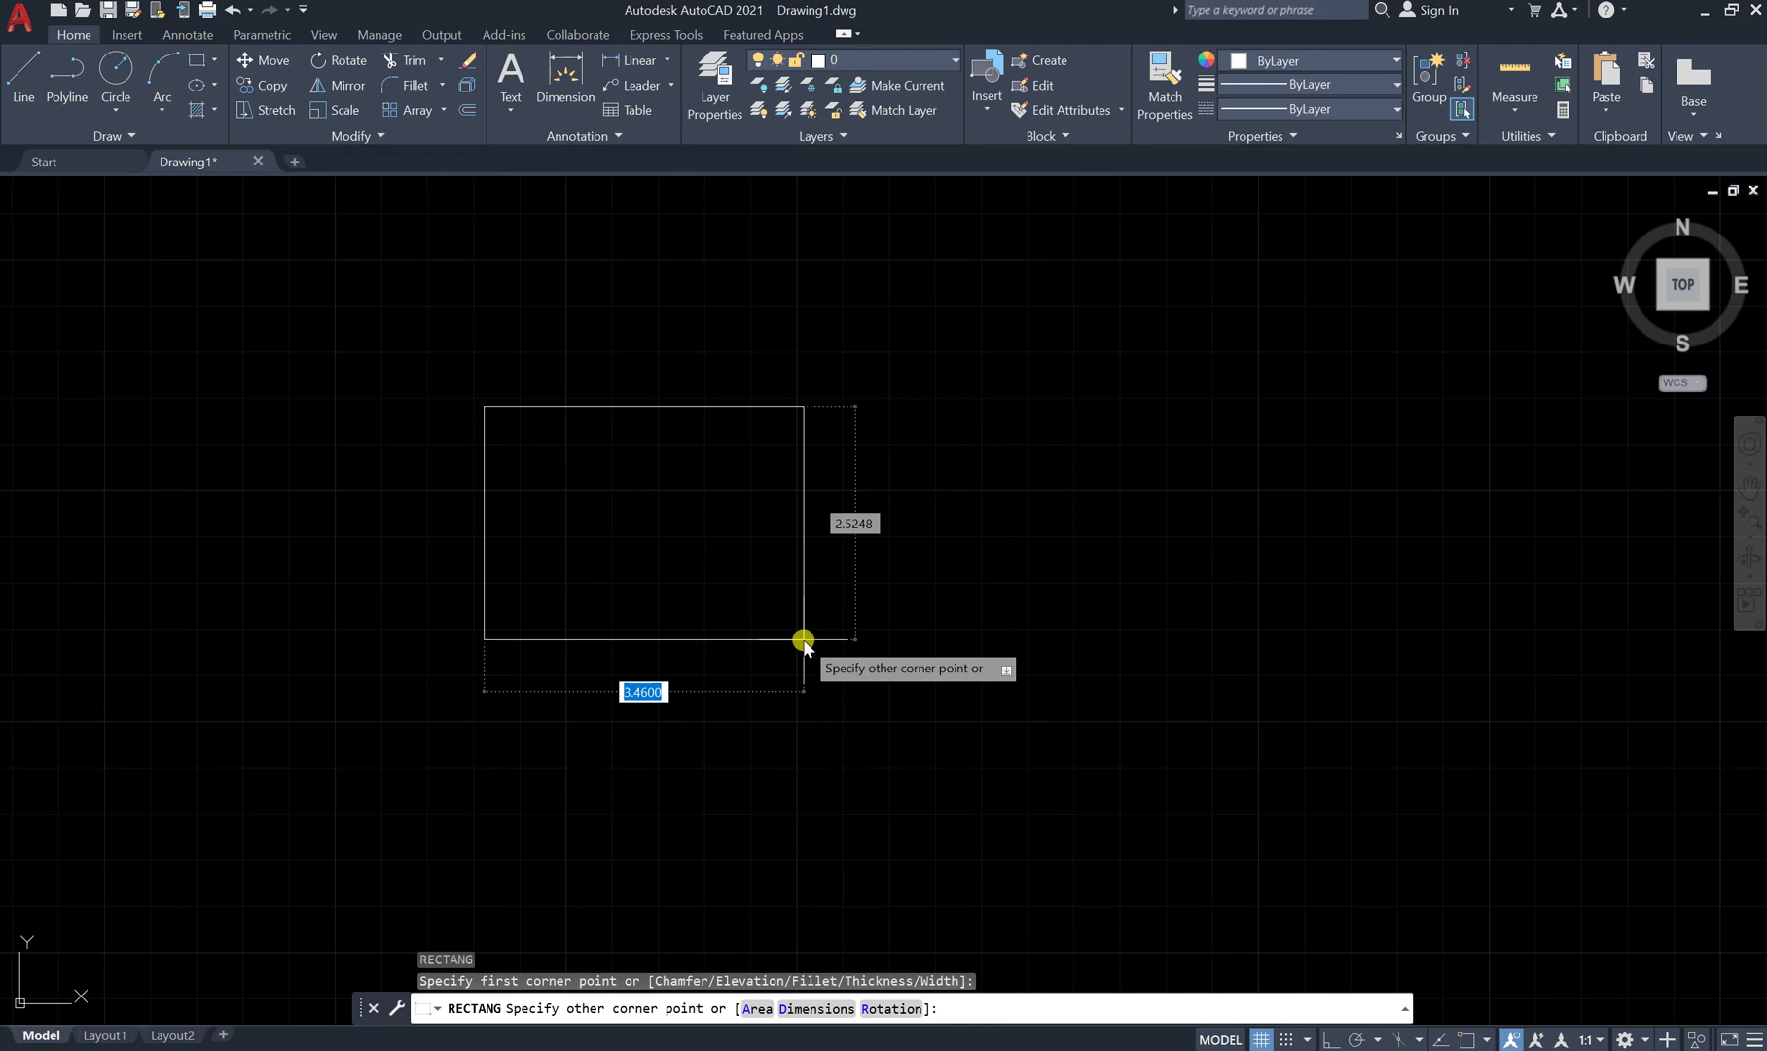
left_click(799, 1010)
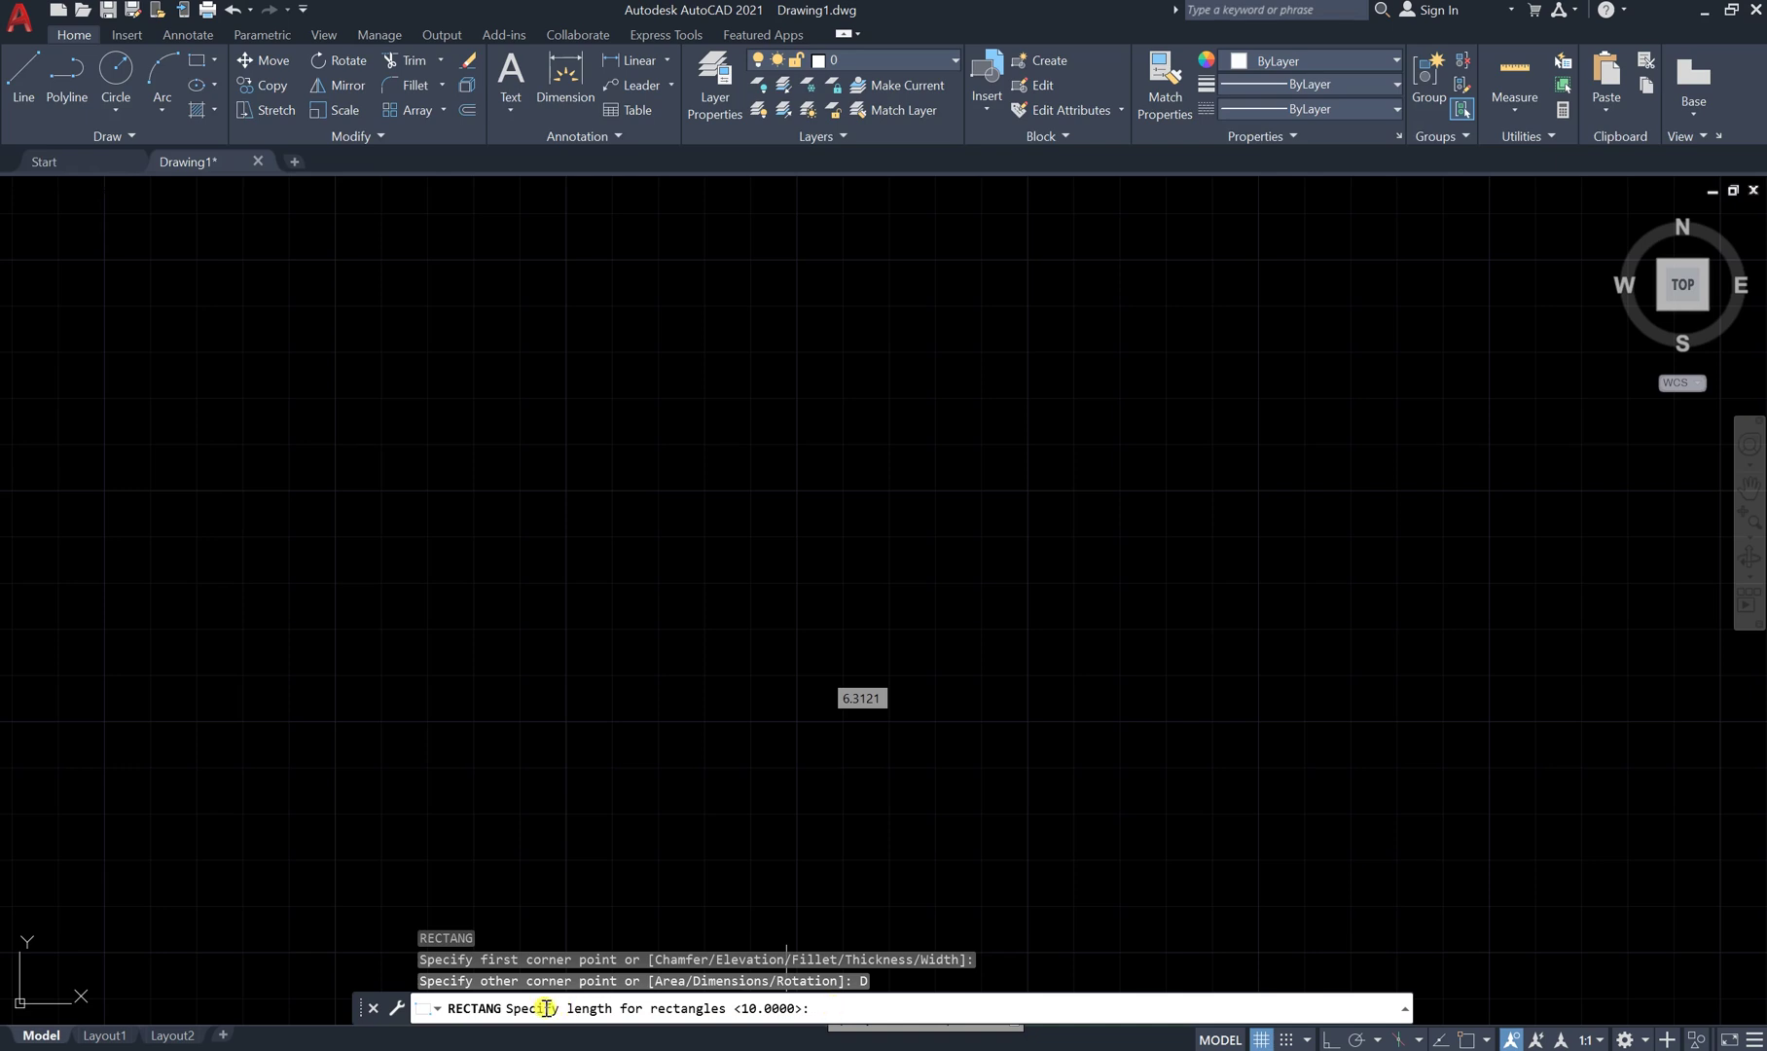
left_click(835, 1008)
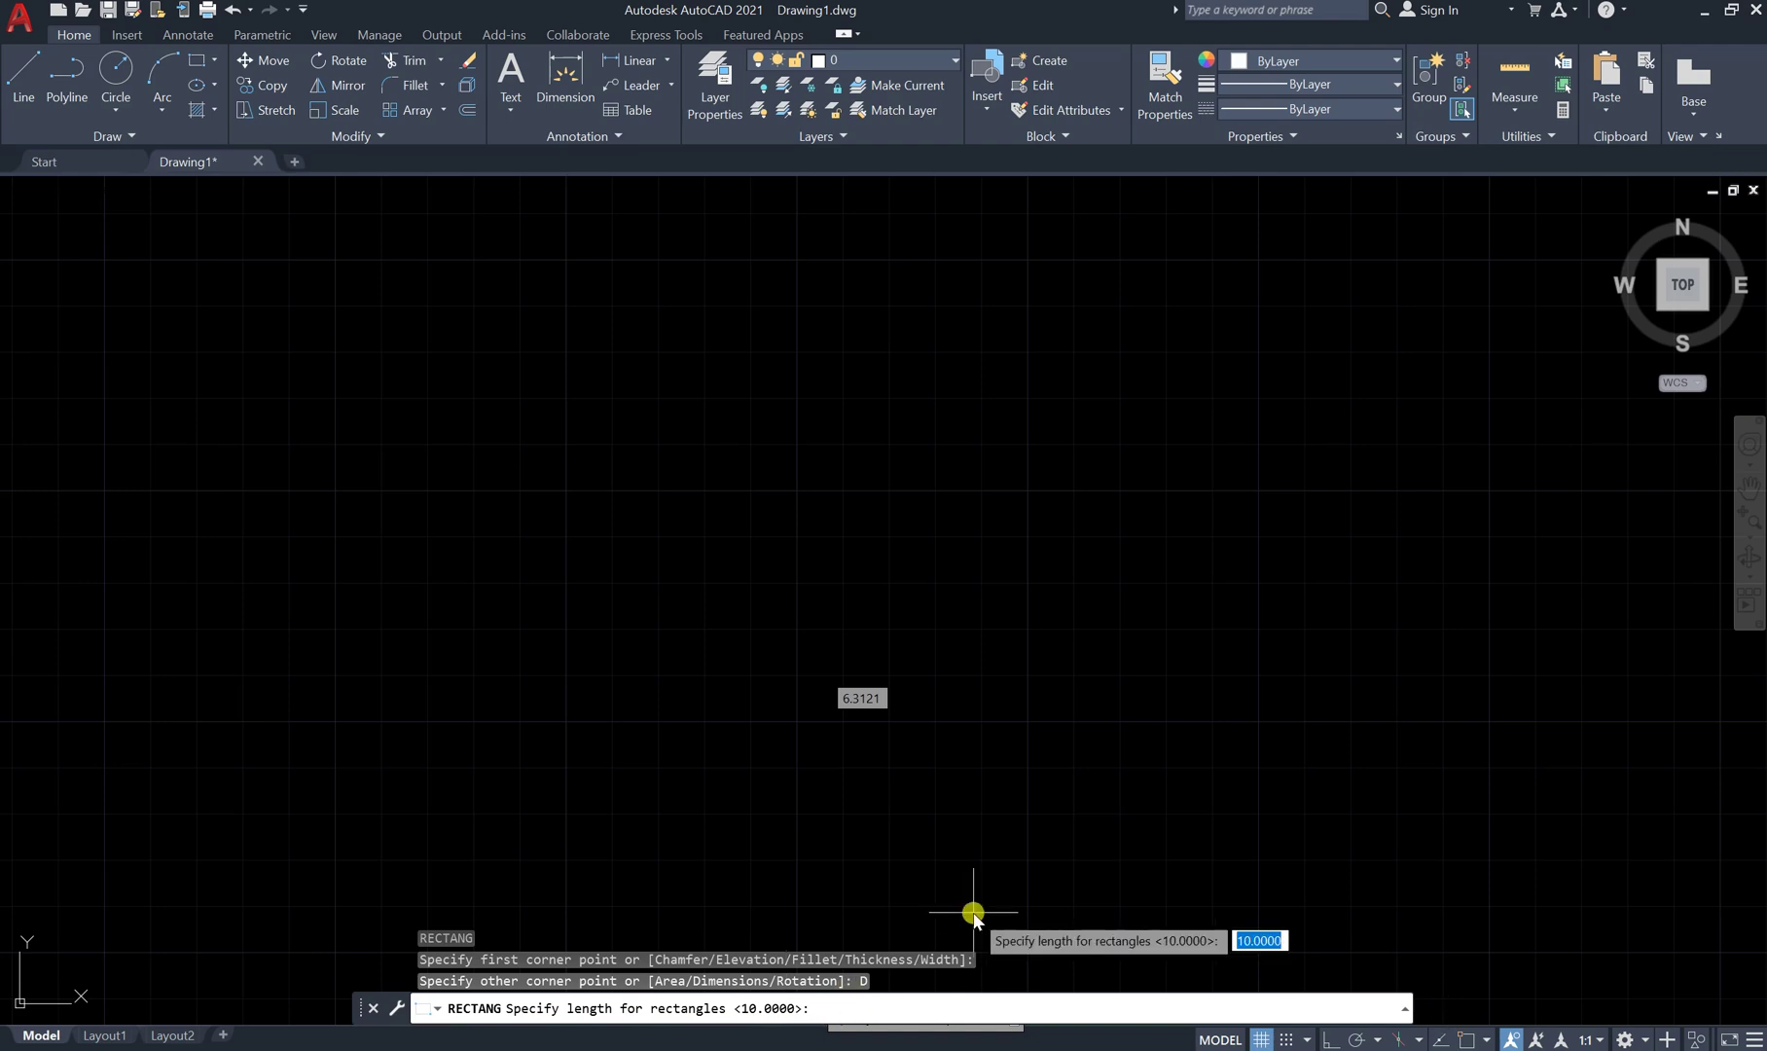
left_click(832, 1005)
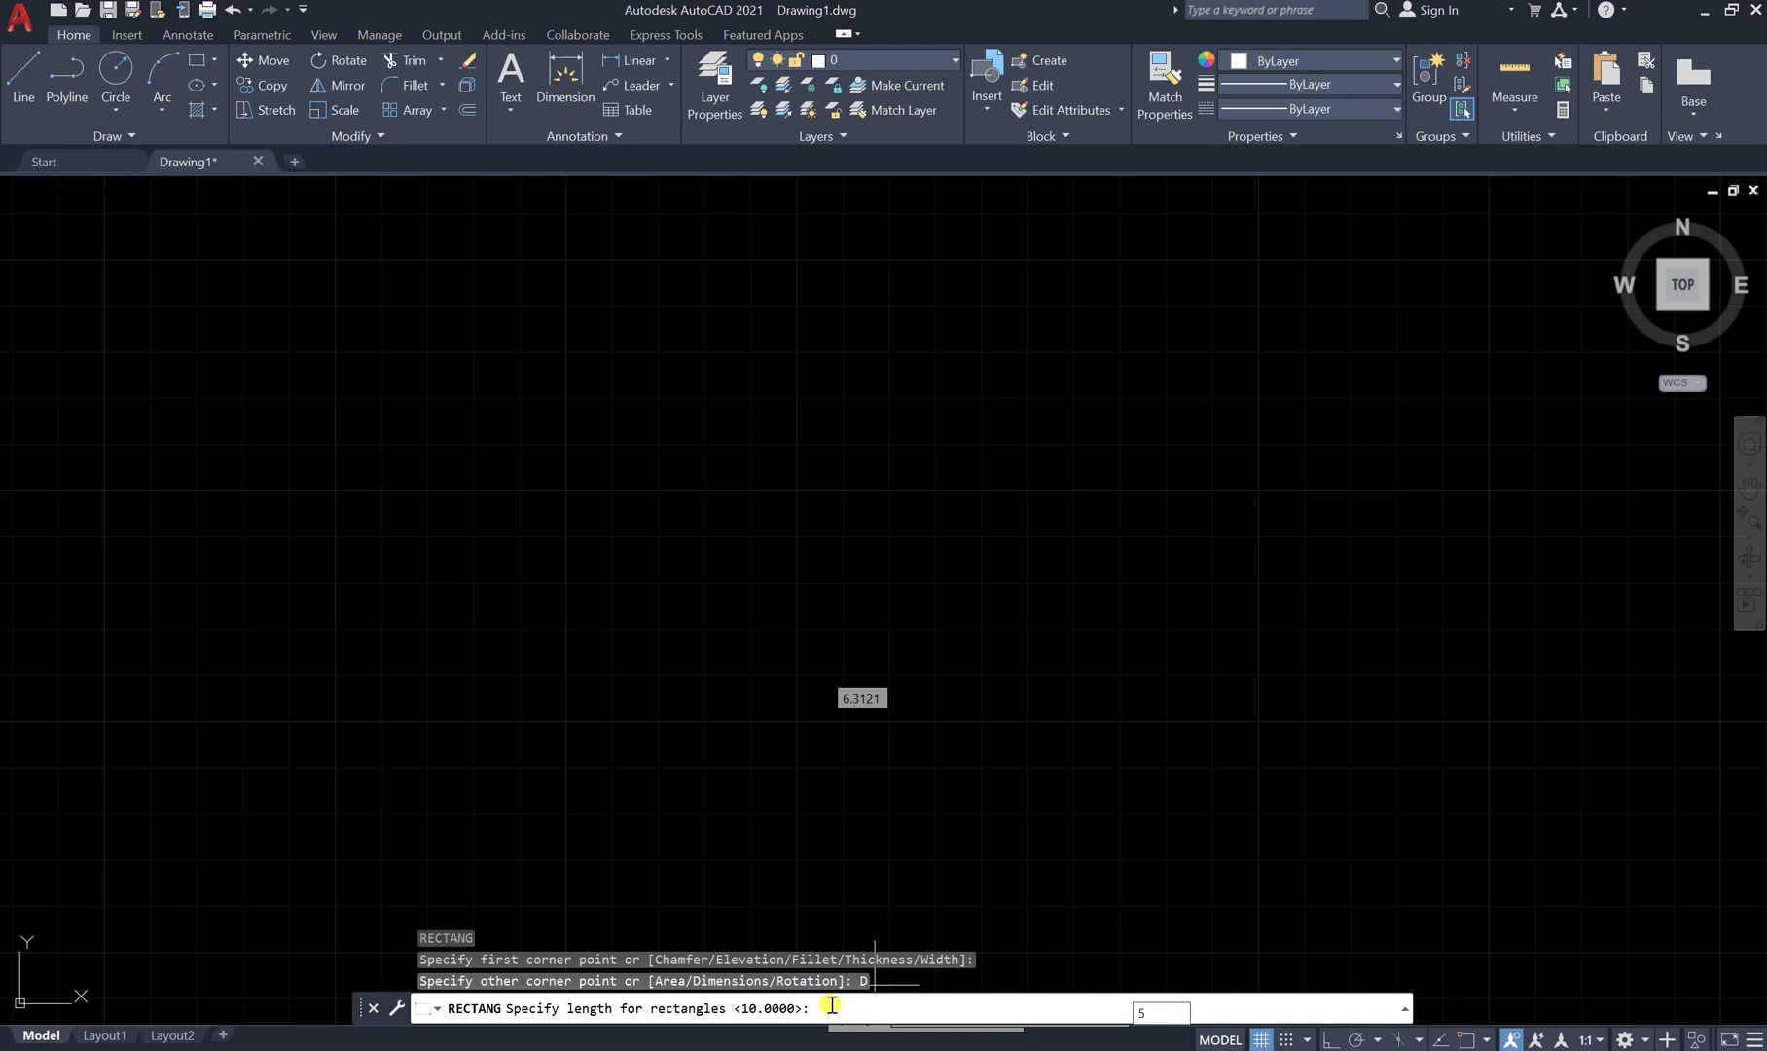
key("Return")
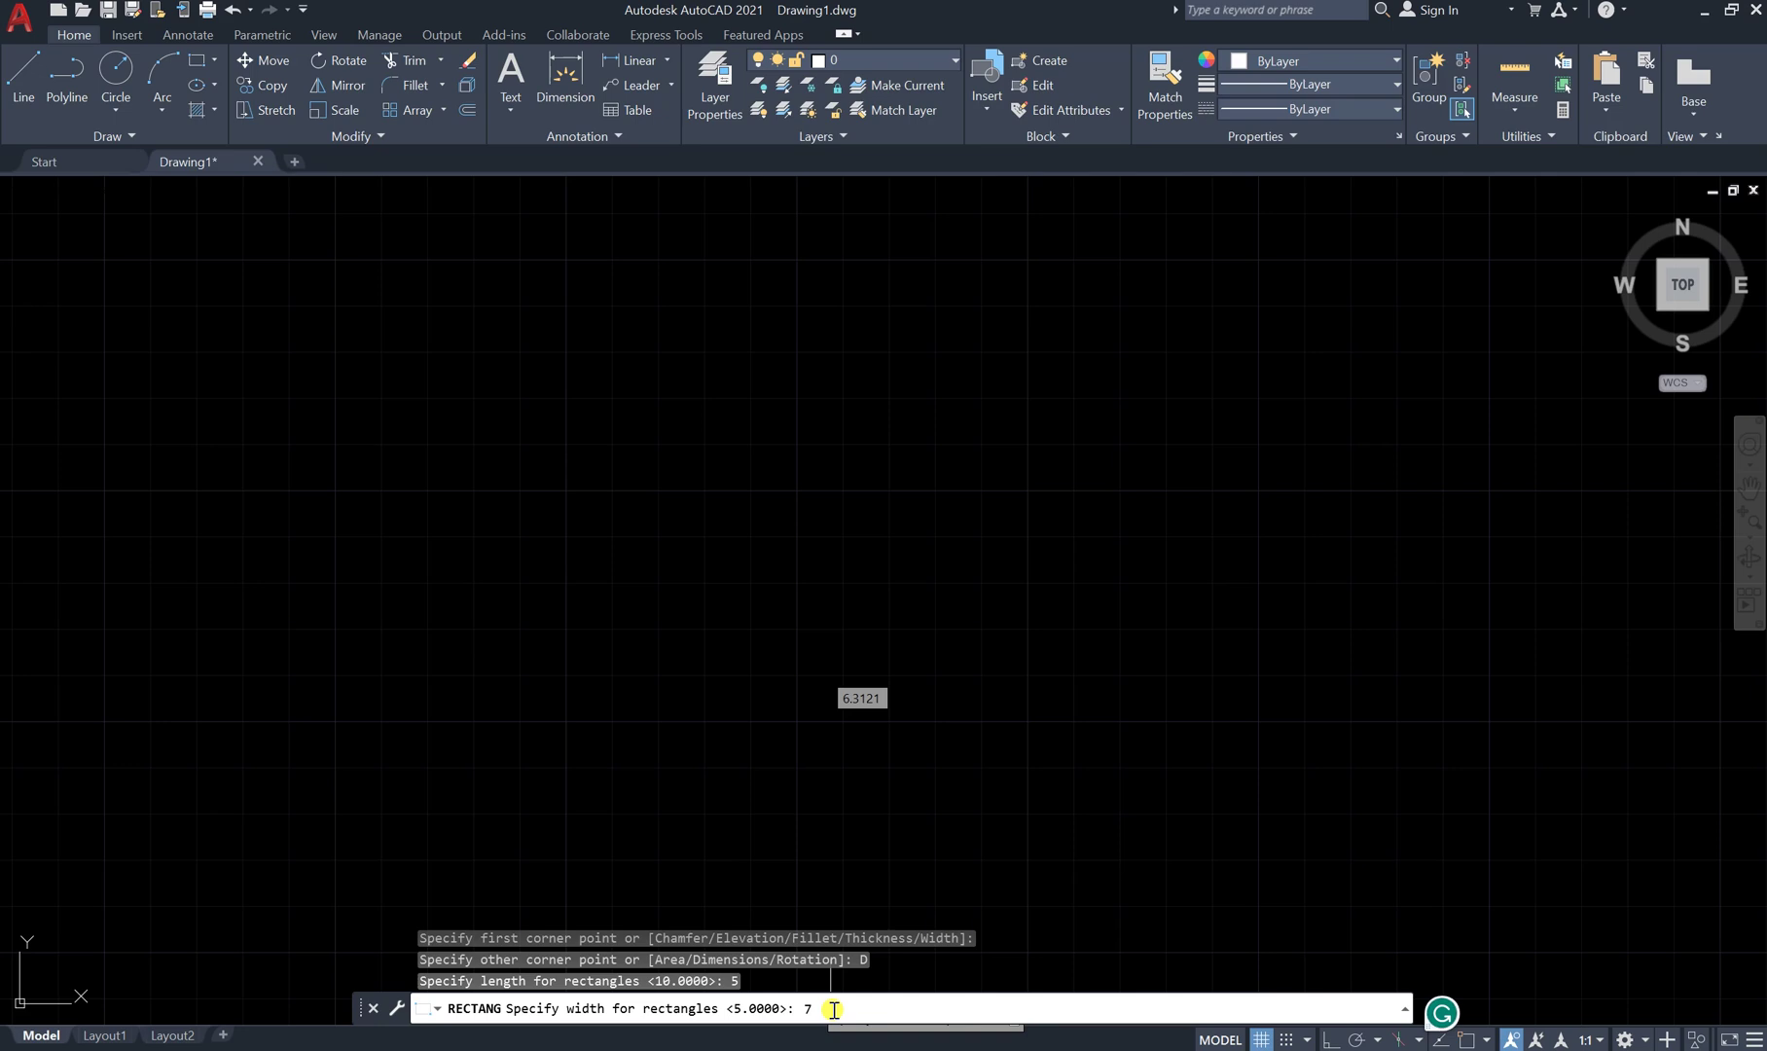
key("Return")
scroll(778, 392, "down", 2)
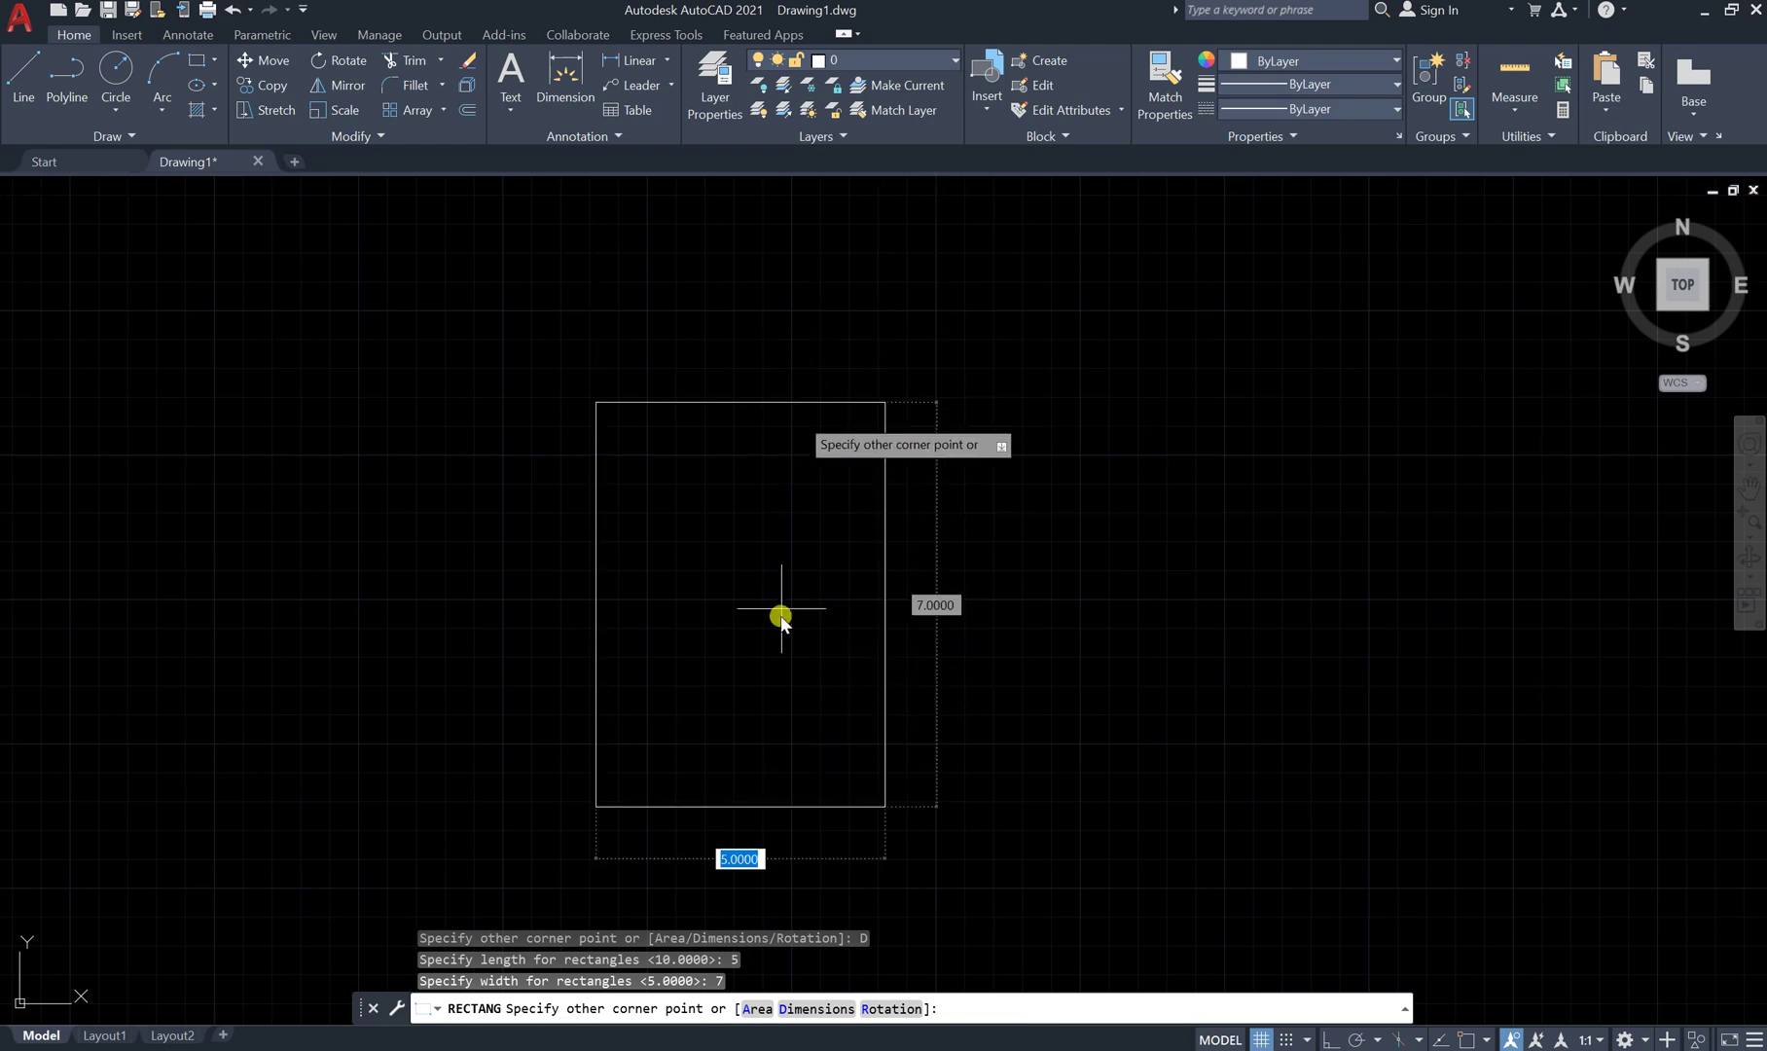
scroll(803, 603, "up", 2)
scroll(803, 604, "down", 4)
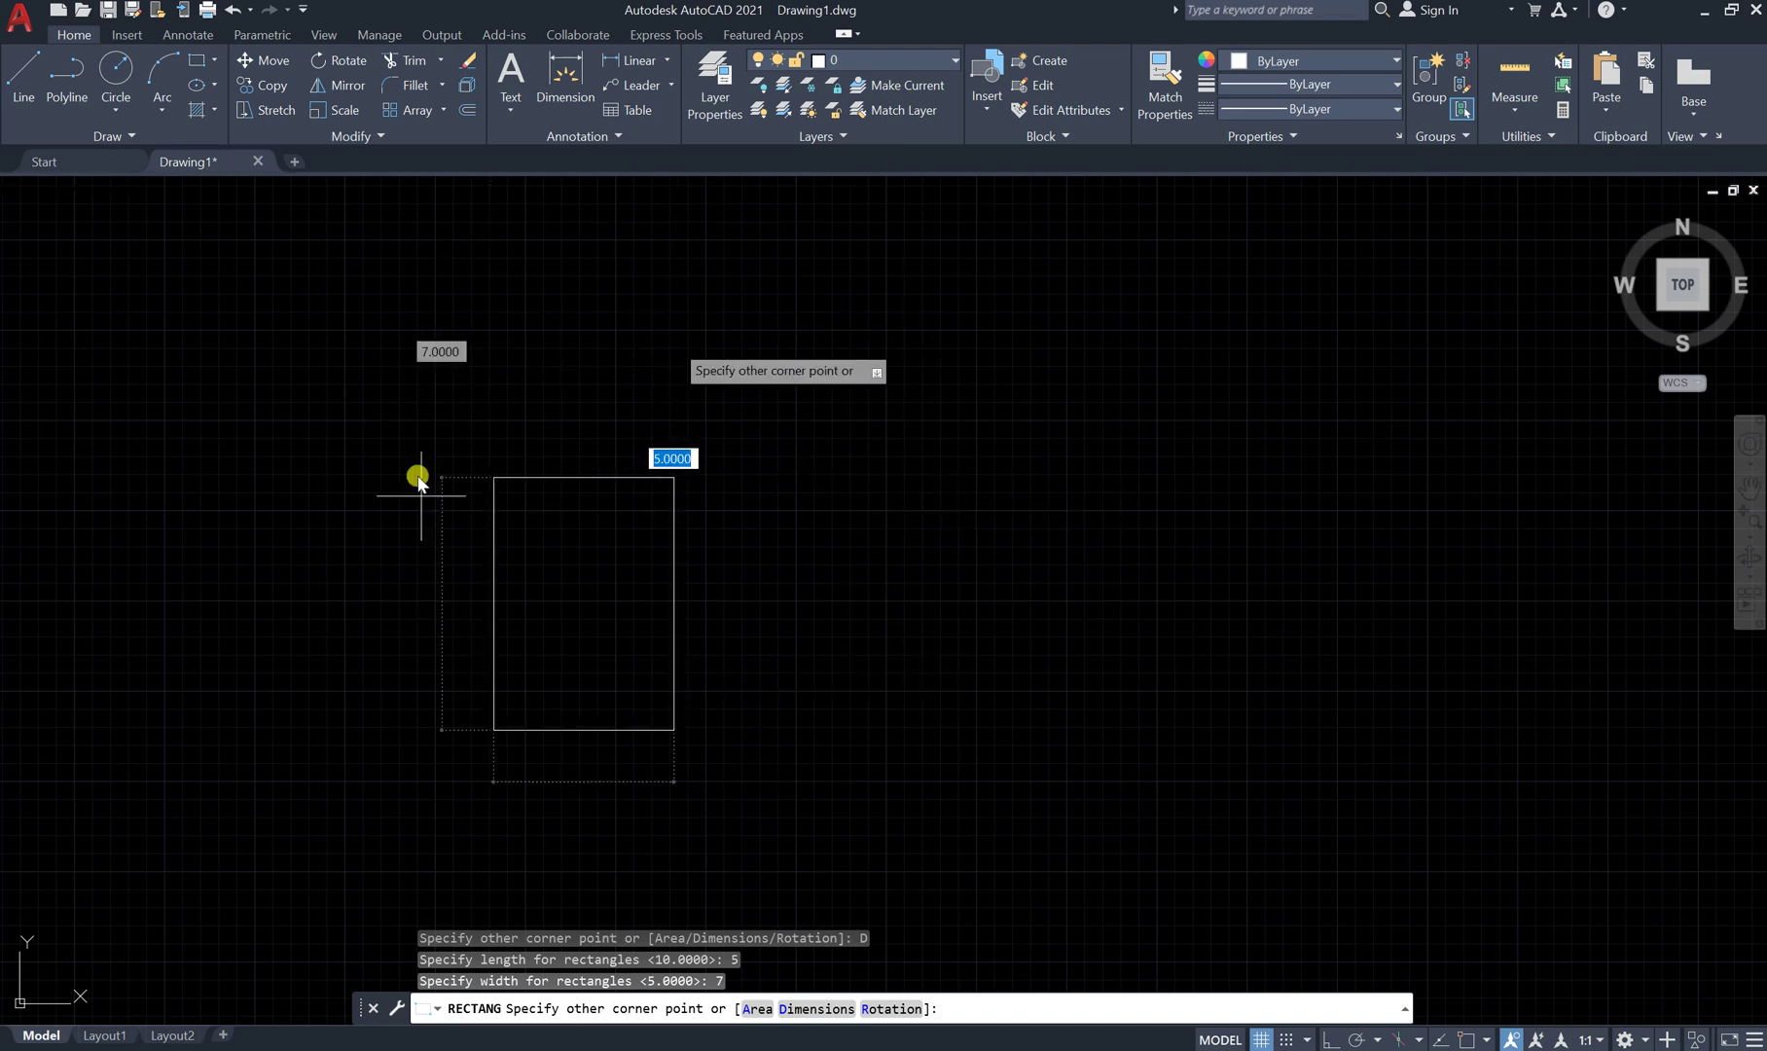
left_click(789, 687)
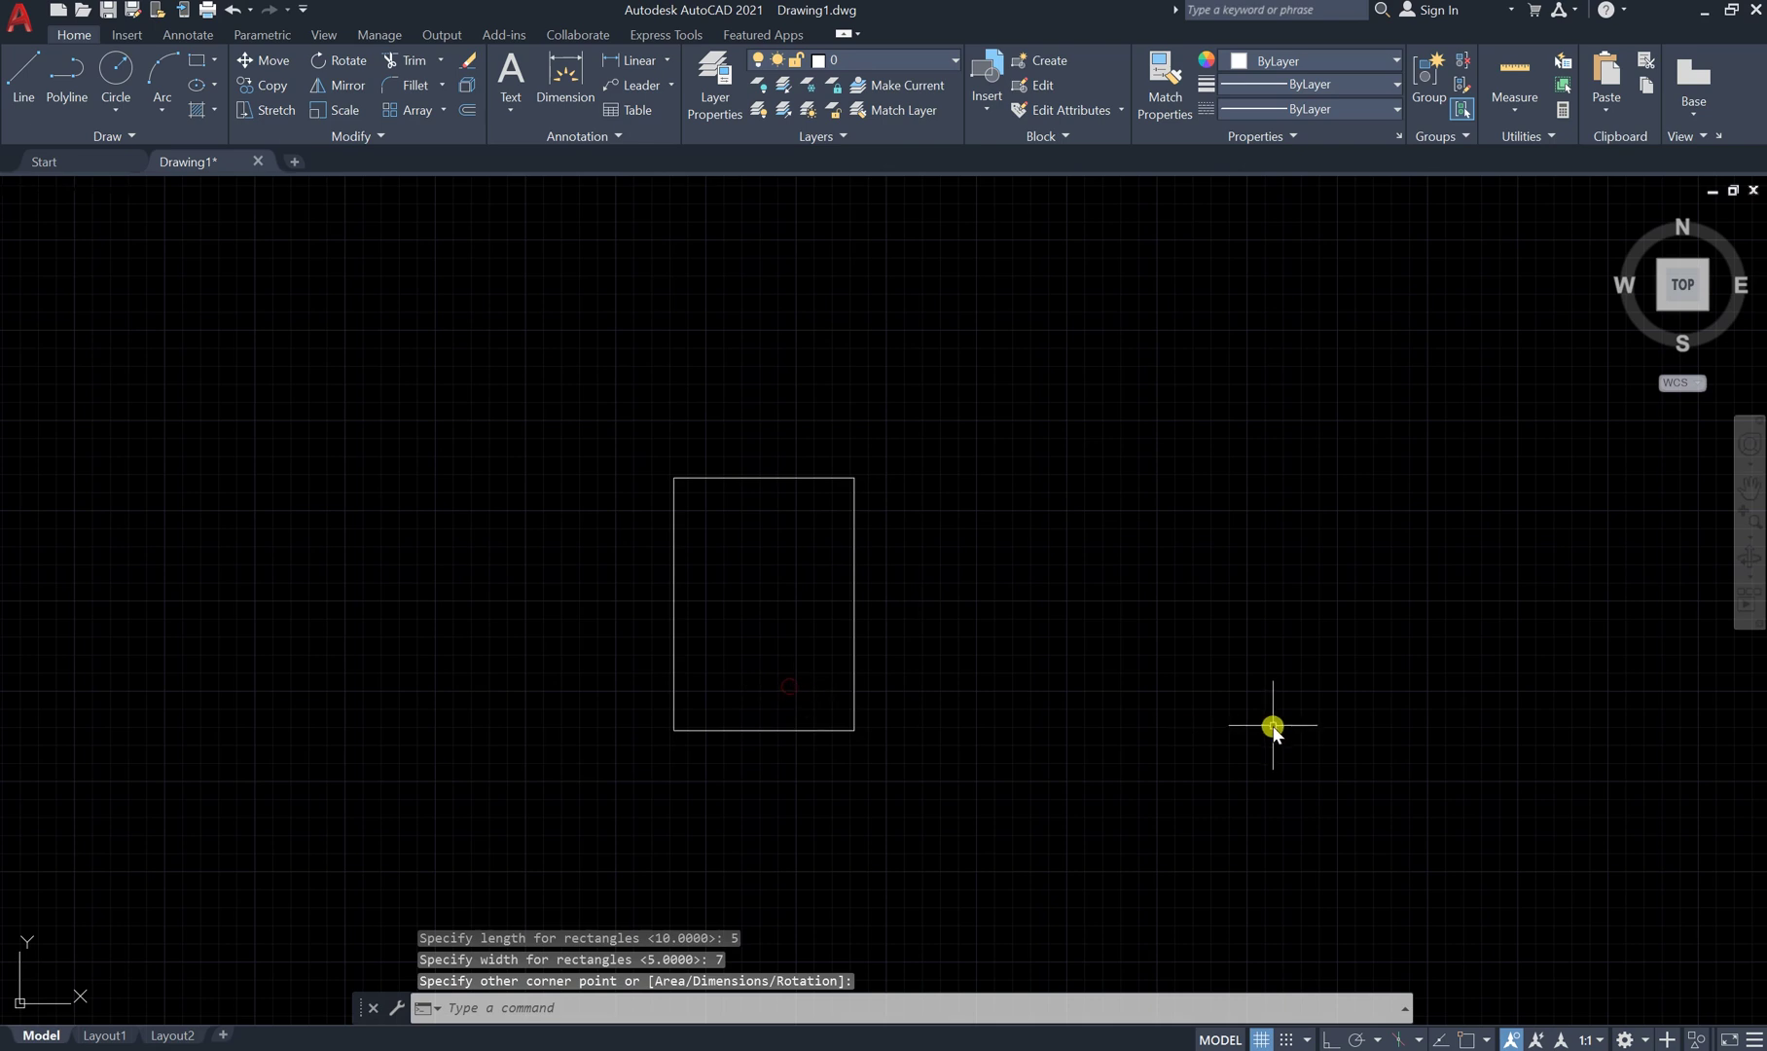
Dimension the rectangle's right edge, placing the dimension line outside it
left_click(564, 76)
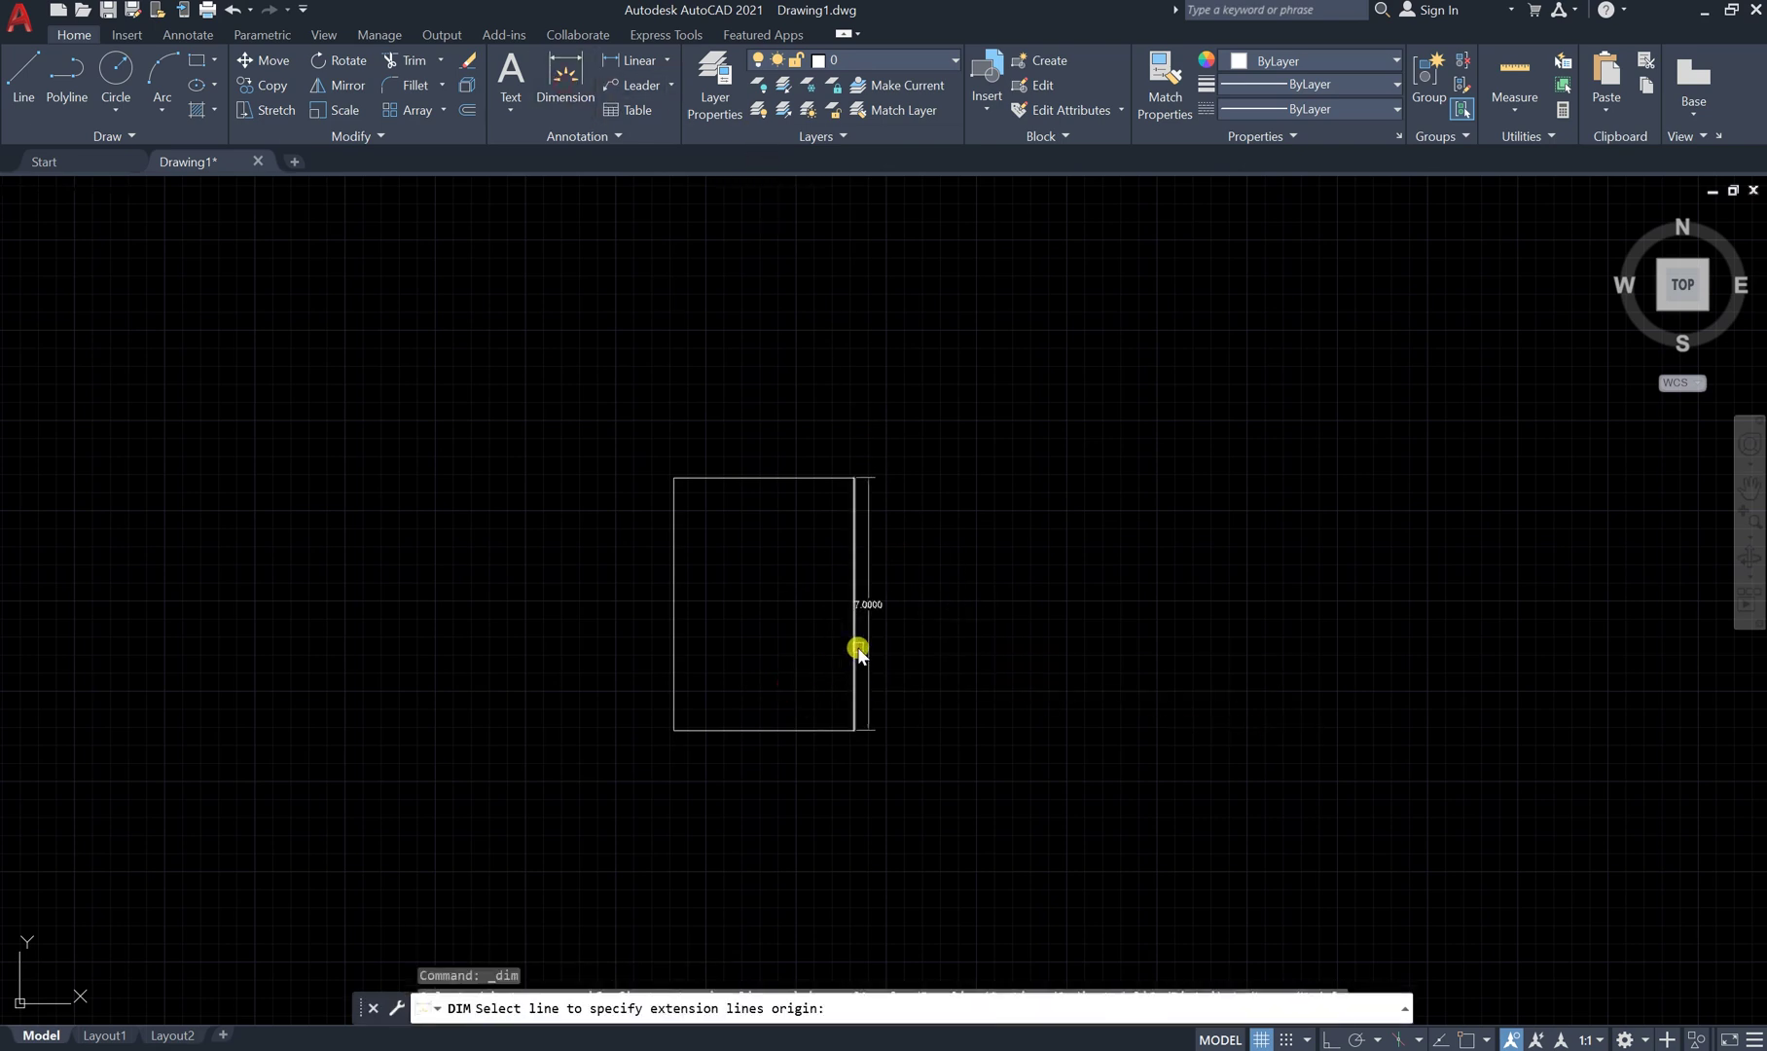
left_click(858, 646)
left_click(952, 651)
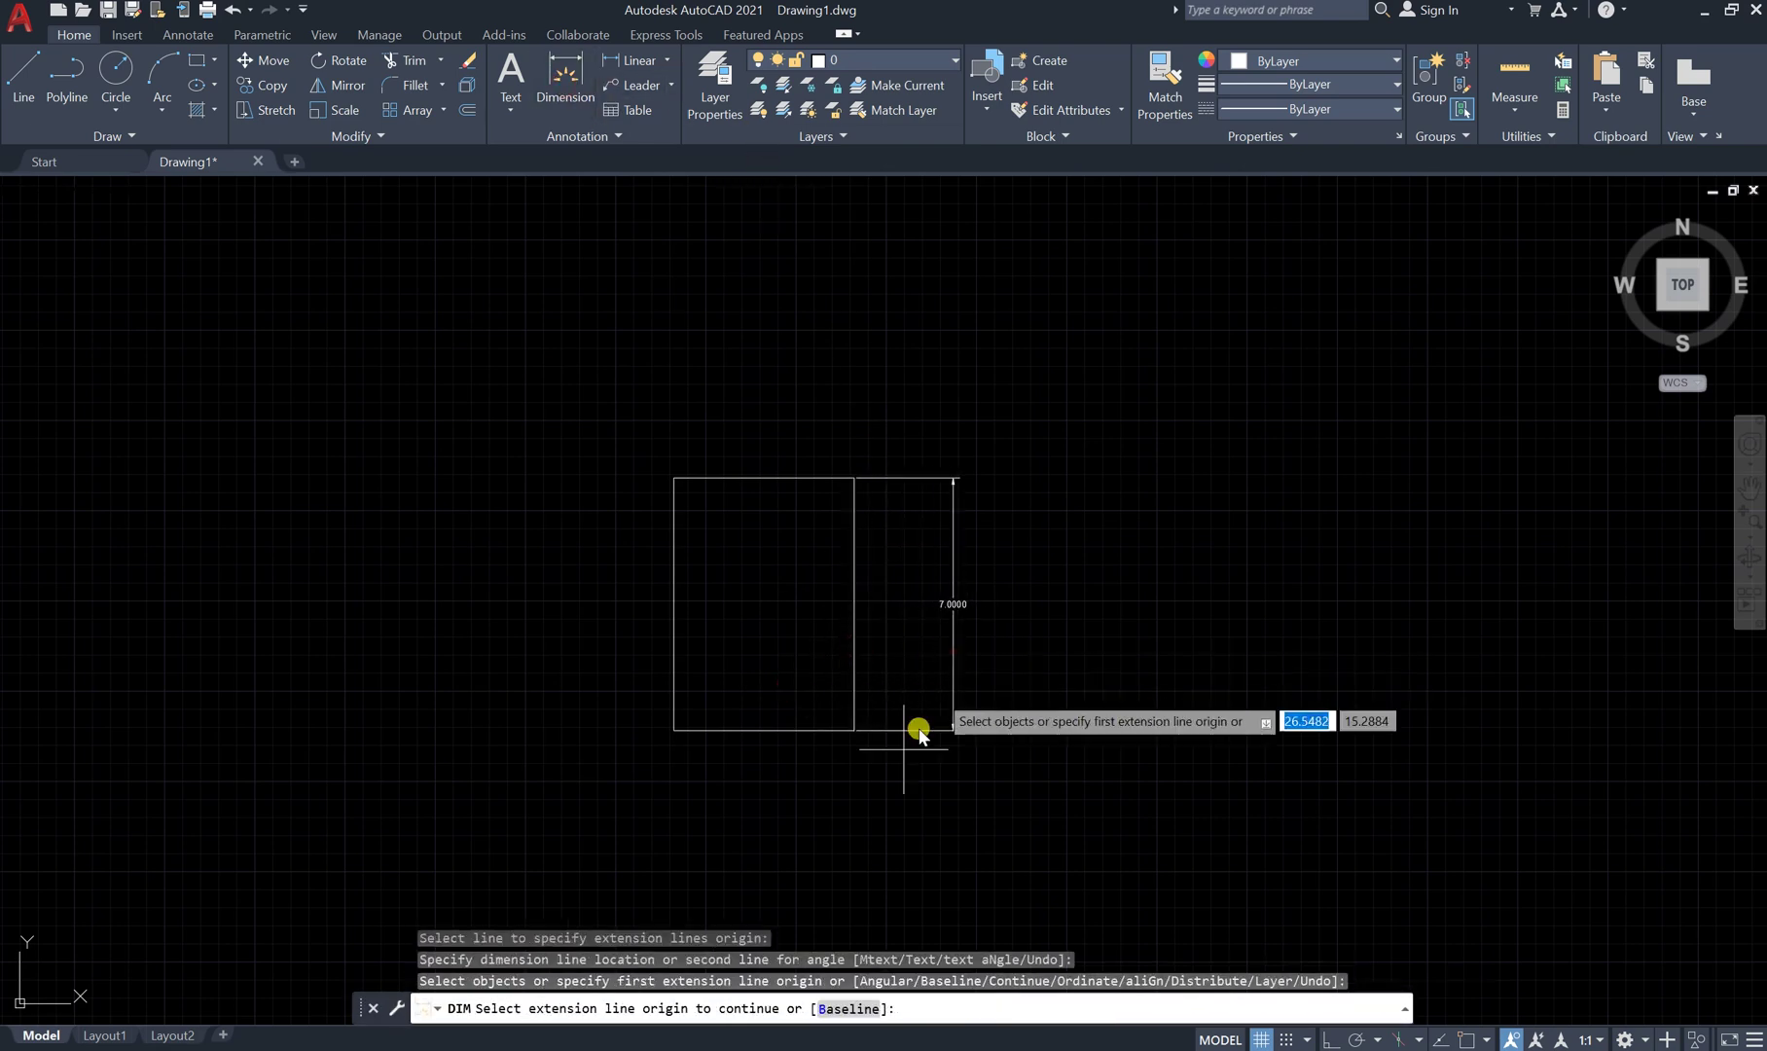
Dimension the rectangle's bottom edge with the dimension line placed below it, and end the dimension command
scroll(796, 790, "up", 2)
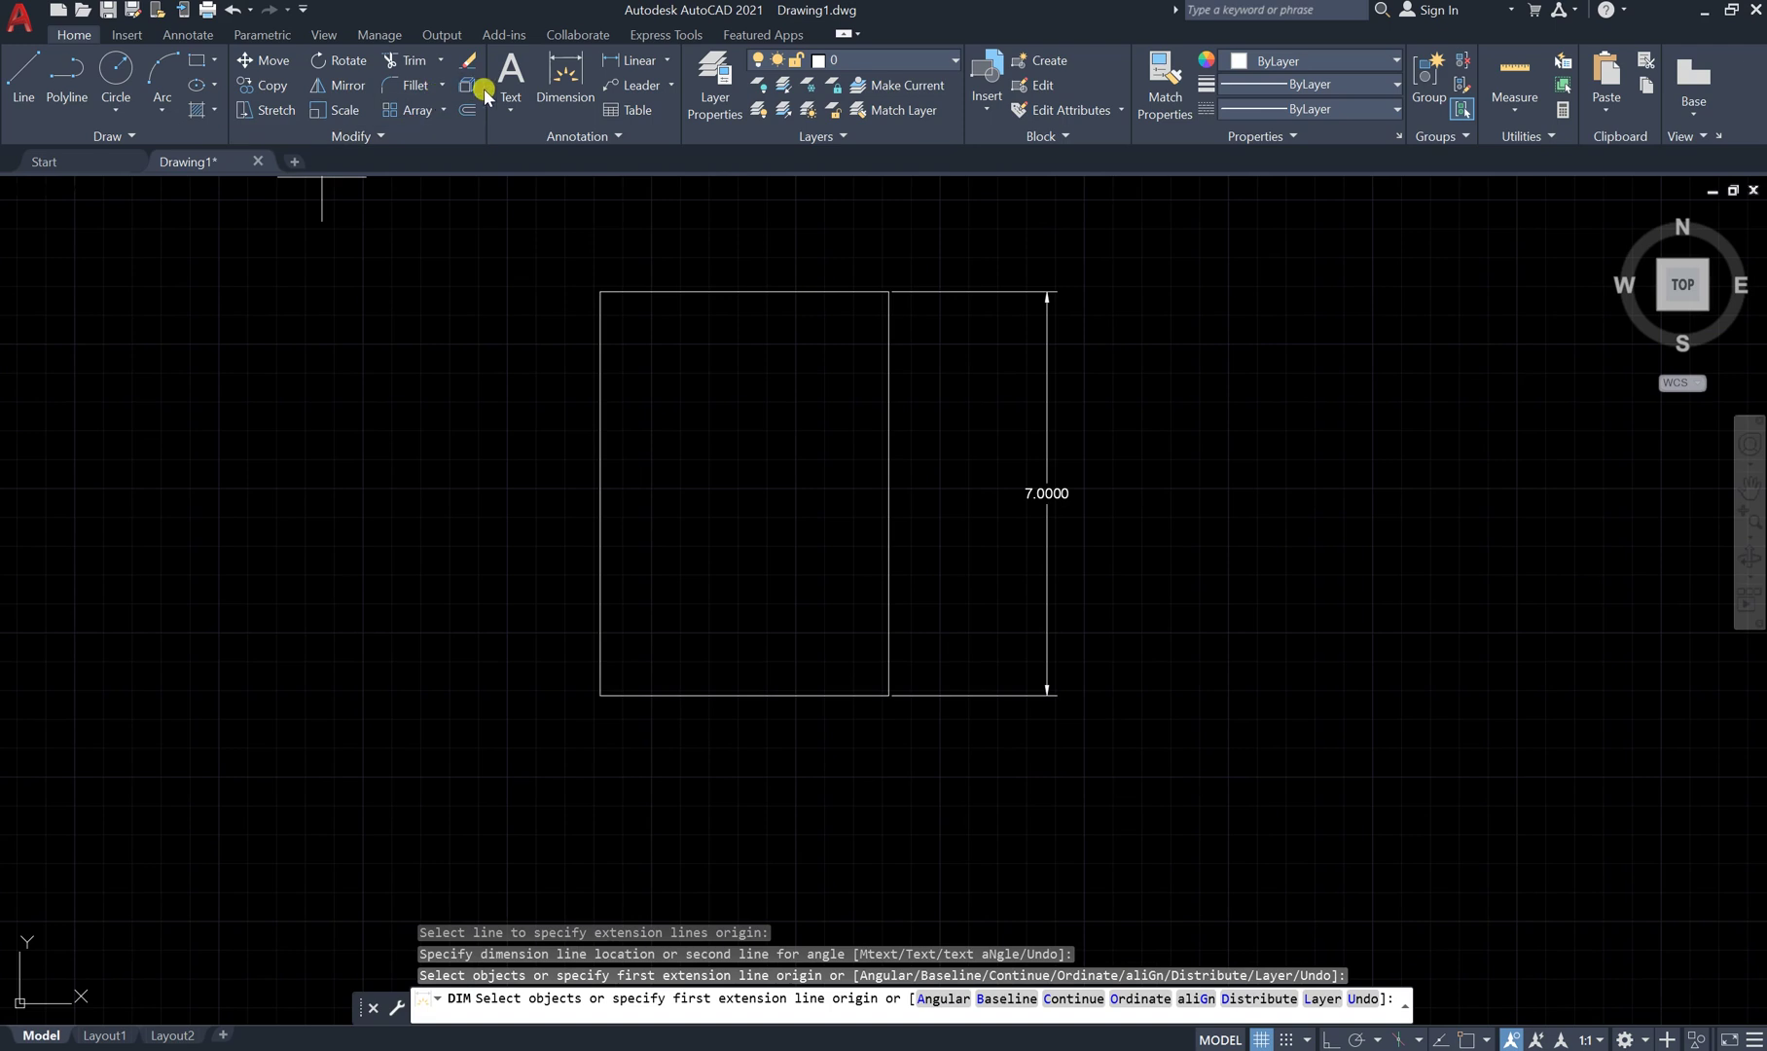
left_click(565, 86)
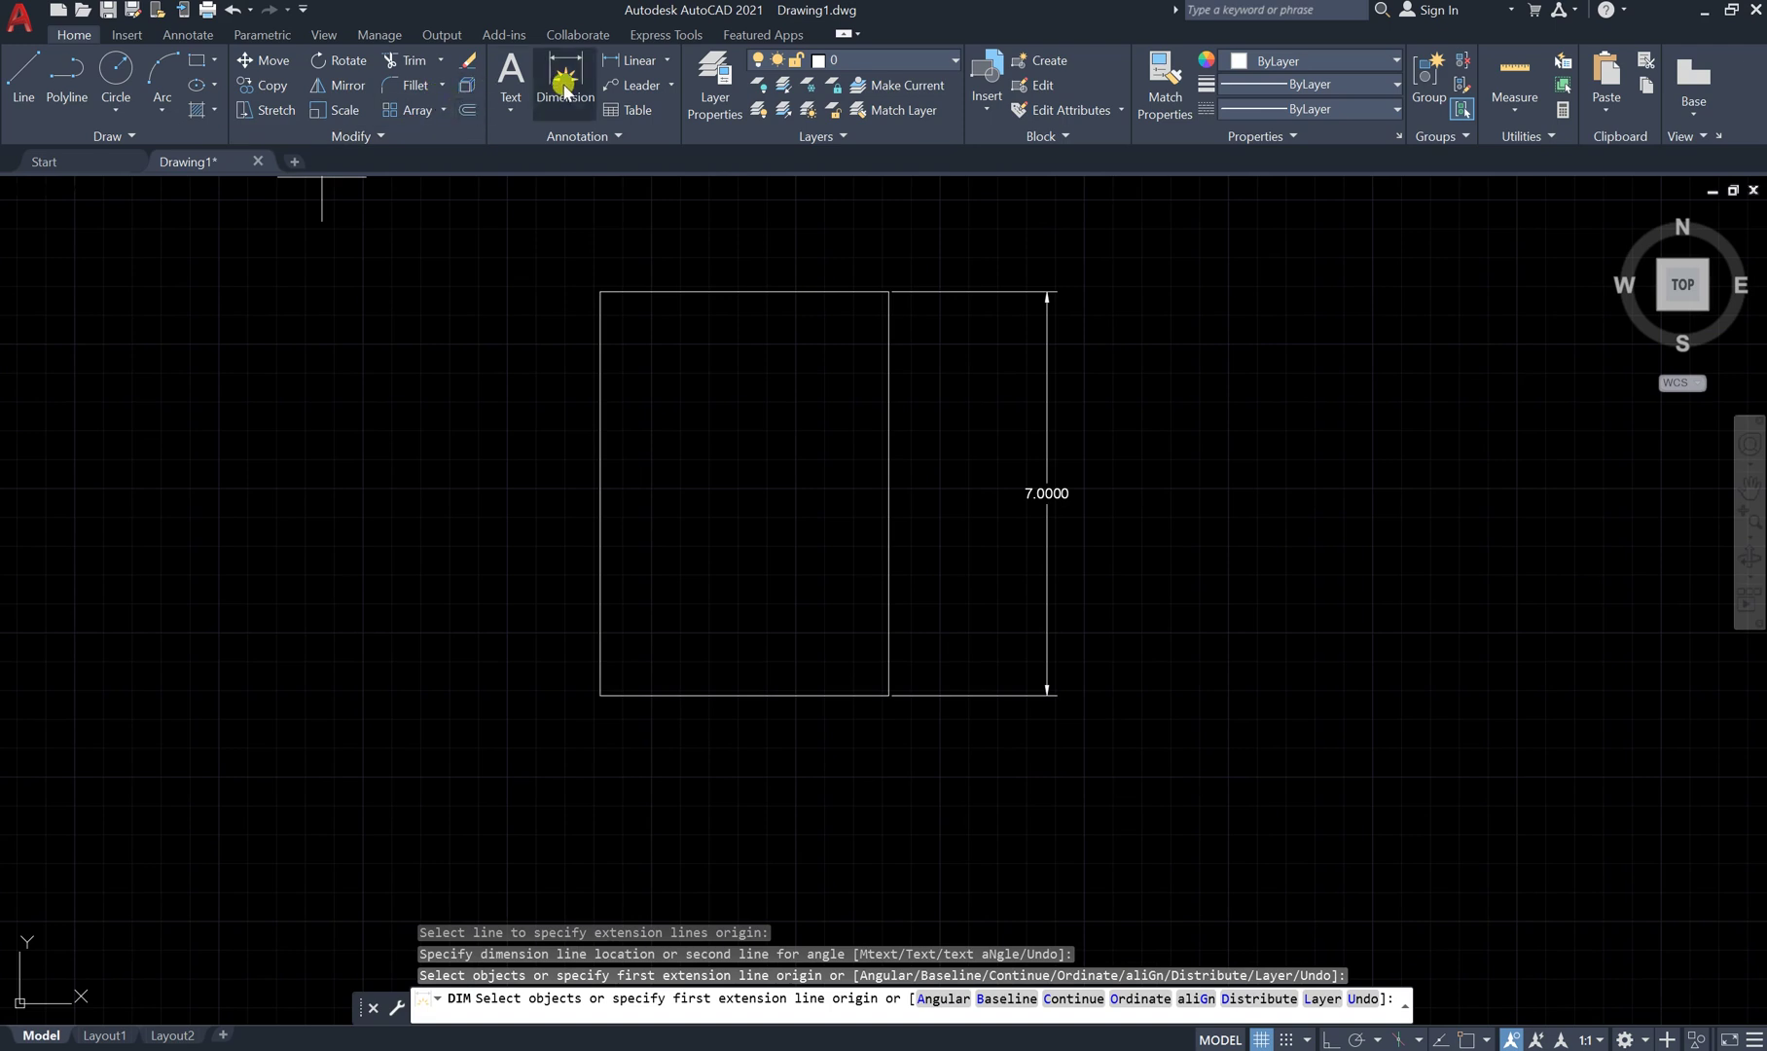
left_click(659, 695)
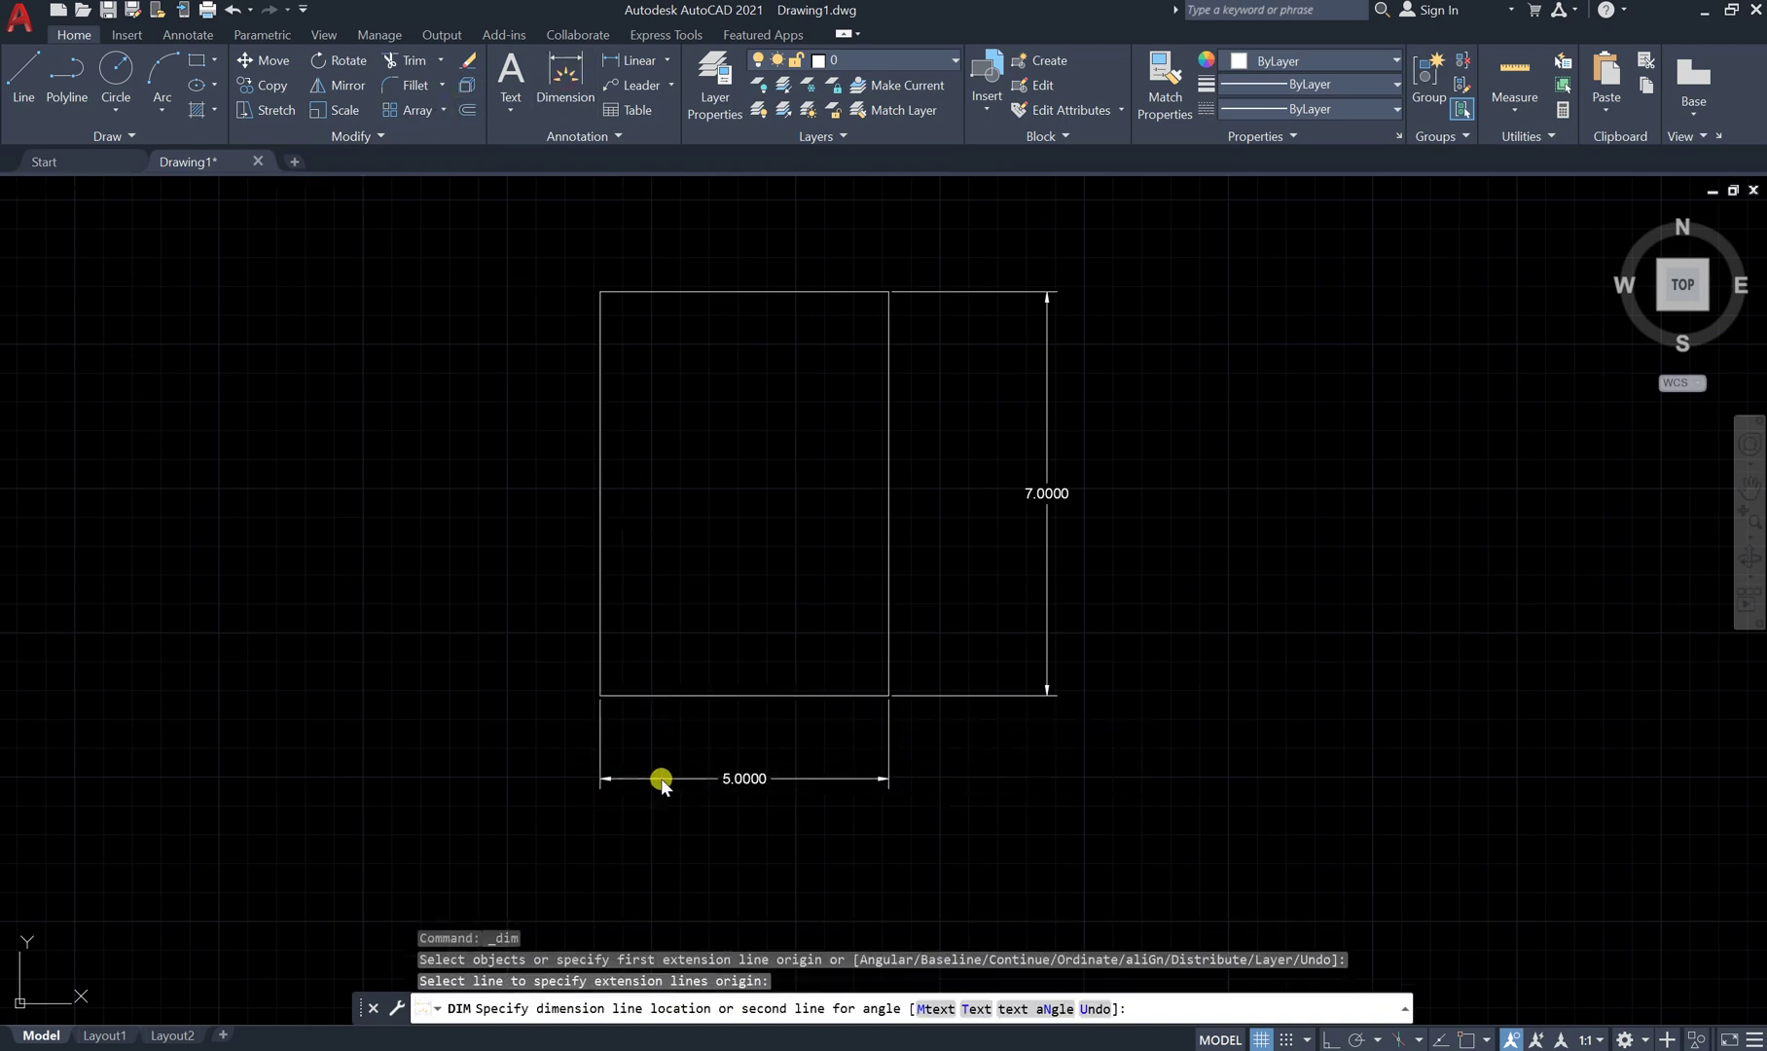
left_click(661, 779)
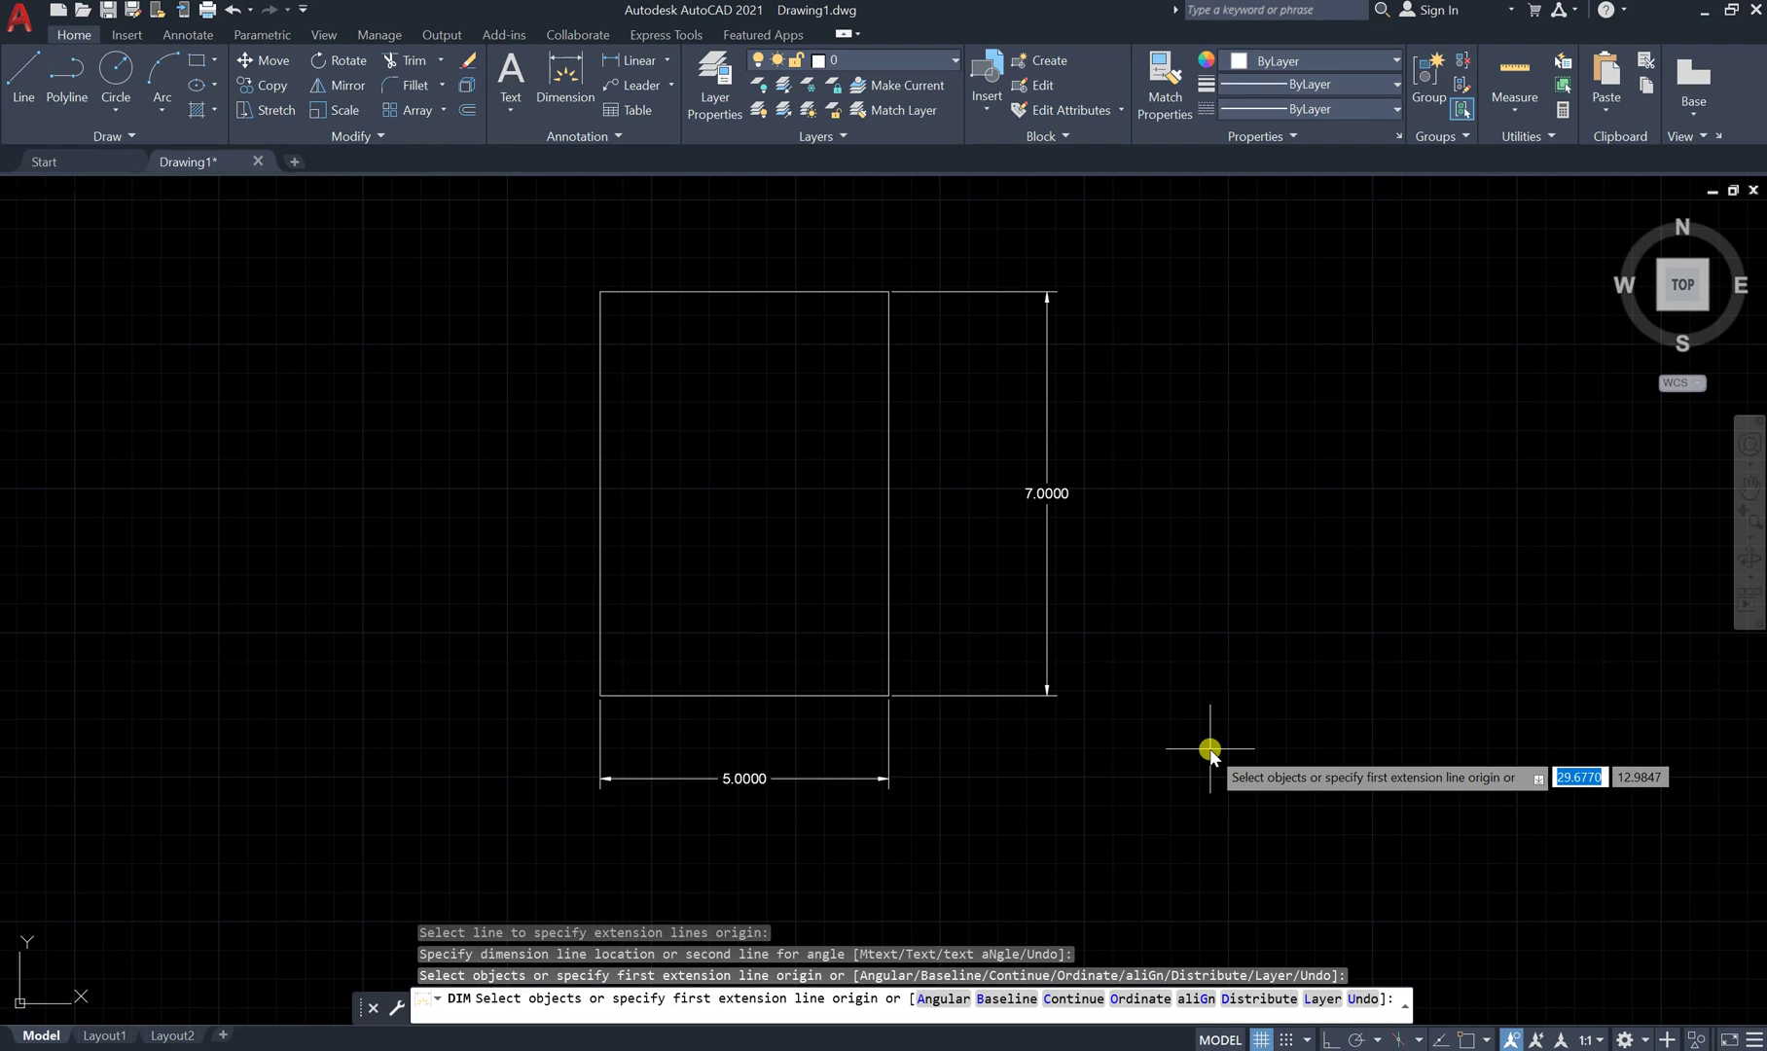
key("Return")
Erase the rectangle together with its two dimensions
left_click(1140, 275)
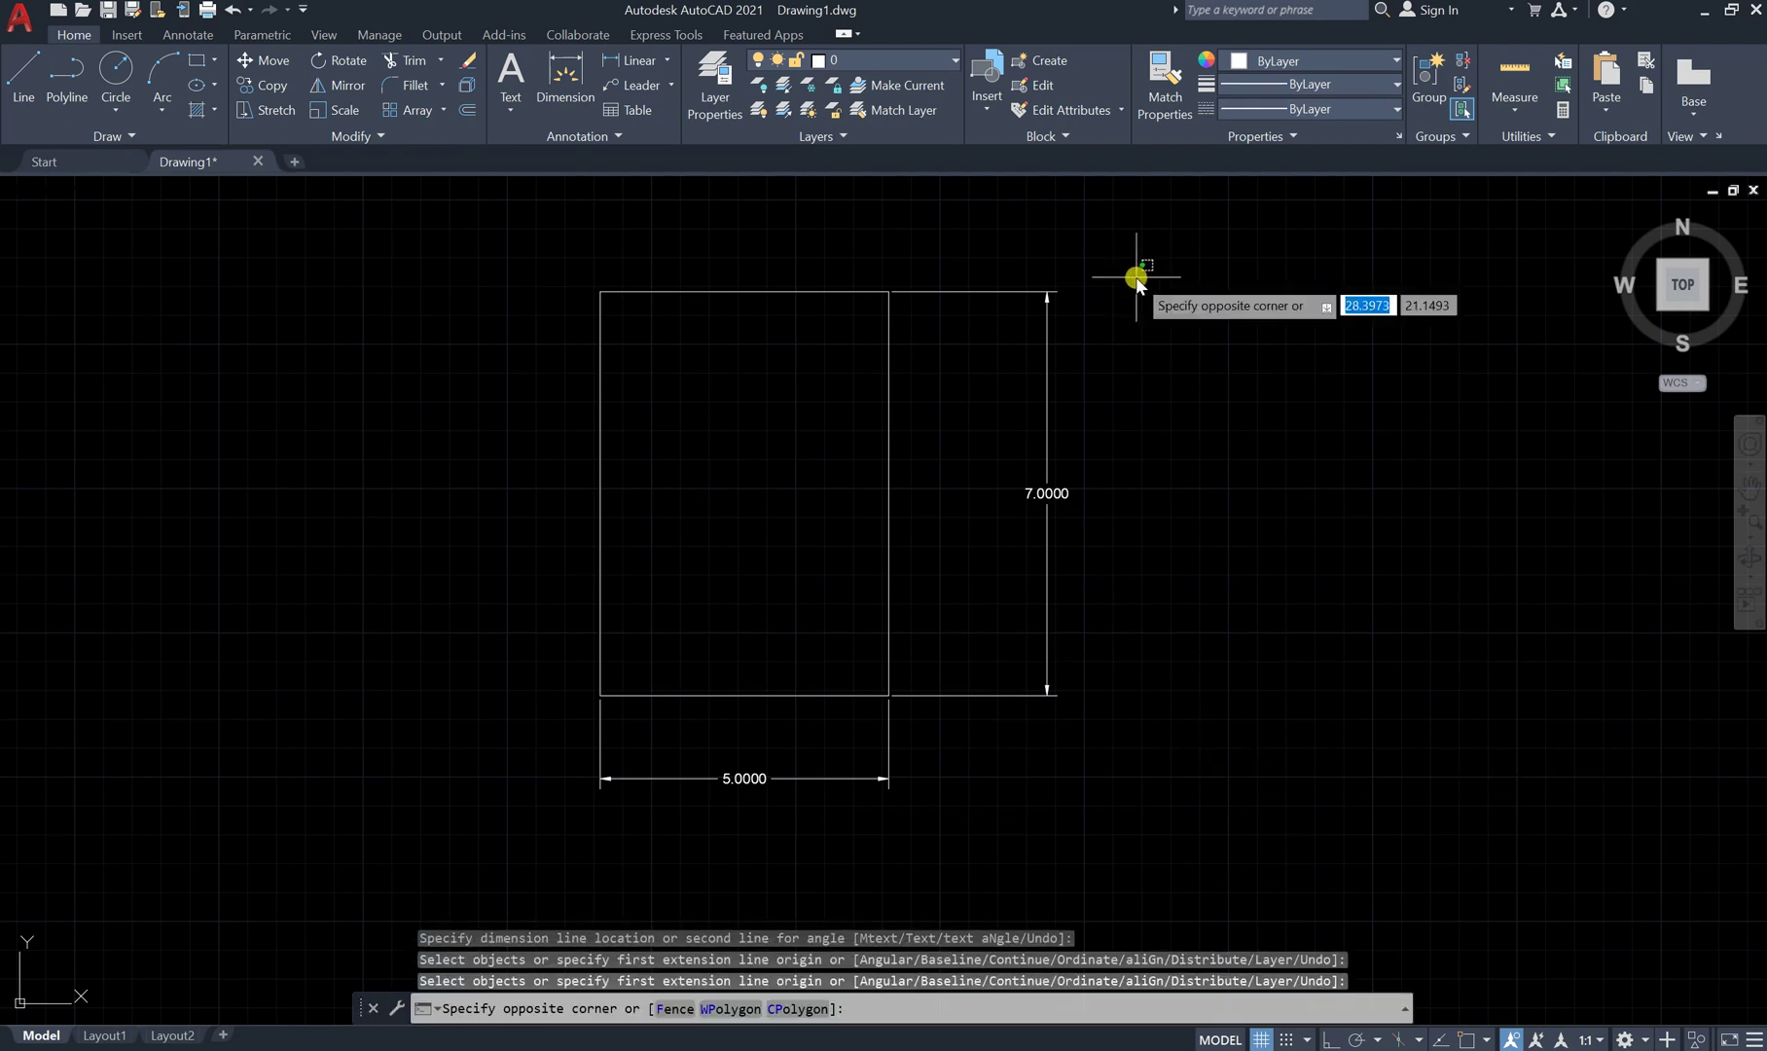
left_click(518, 809)
key("Delete")
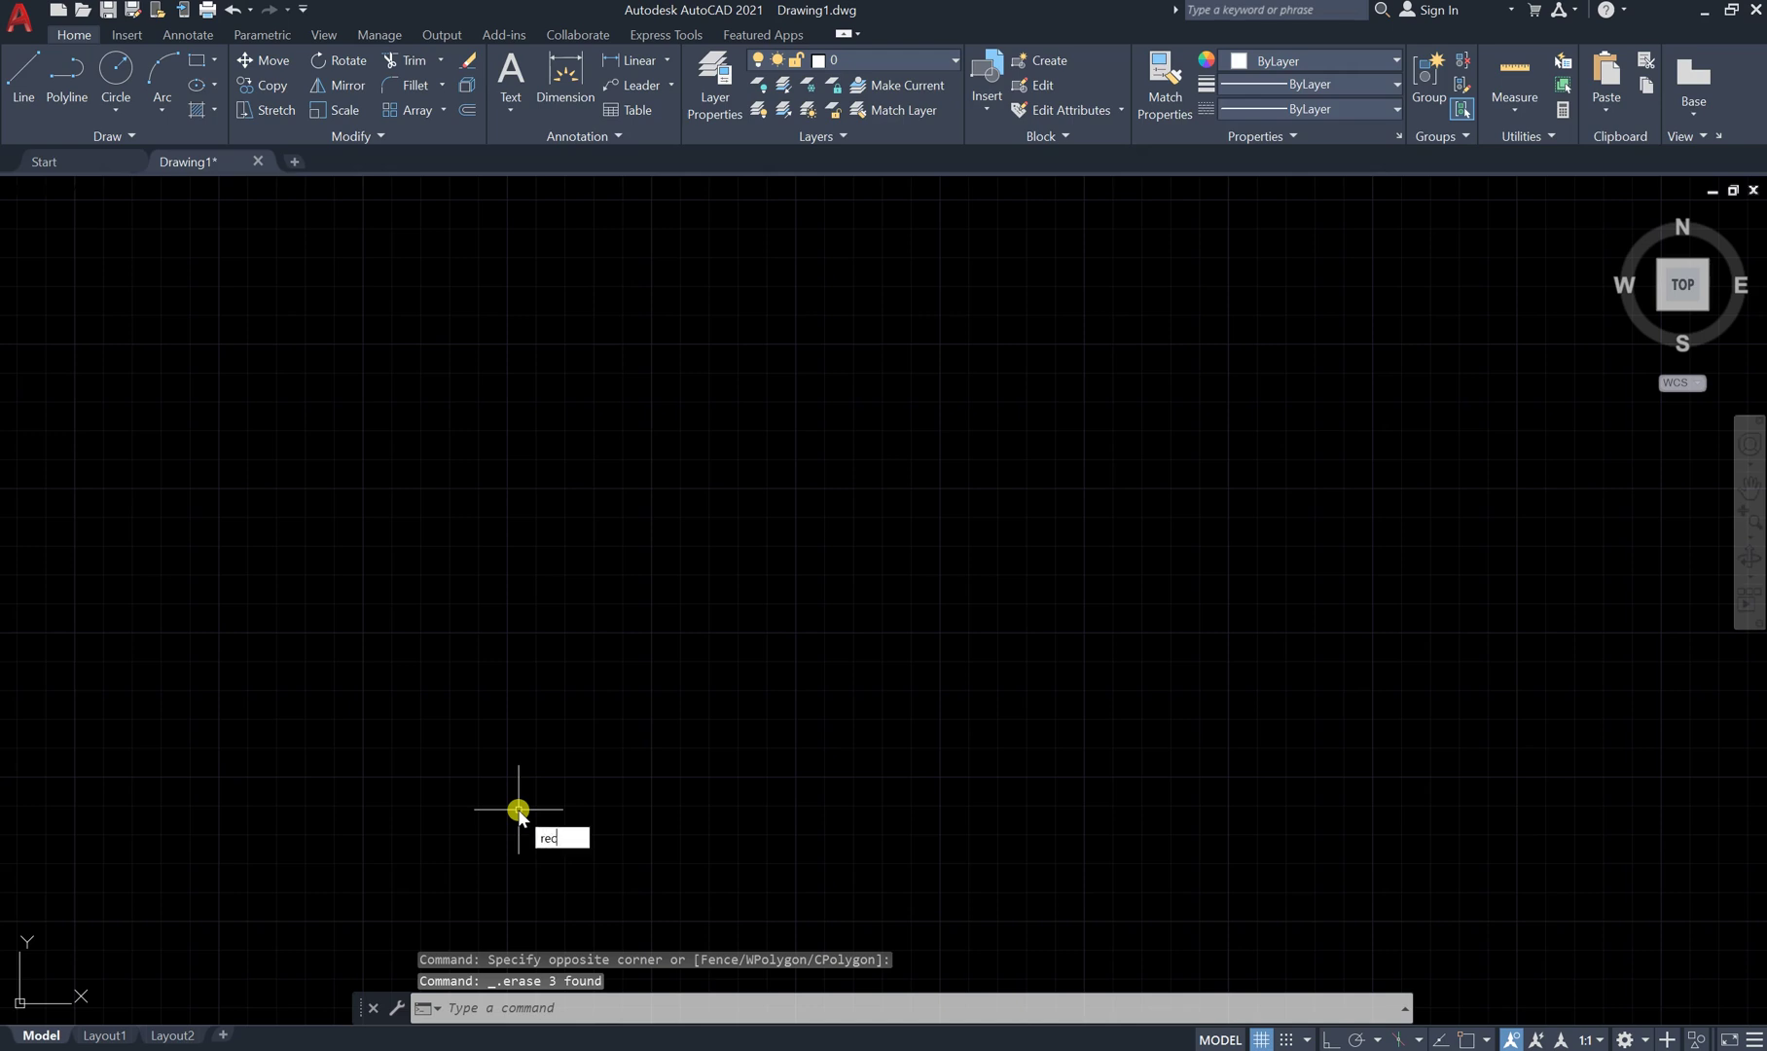
Draw a rectangle using the Rotation option with an angle of 10, picking the opposite corner freehand up and to the right
key("Return")
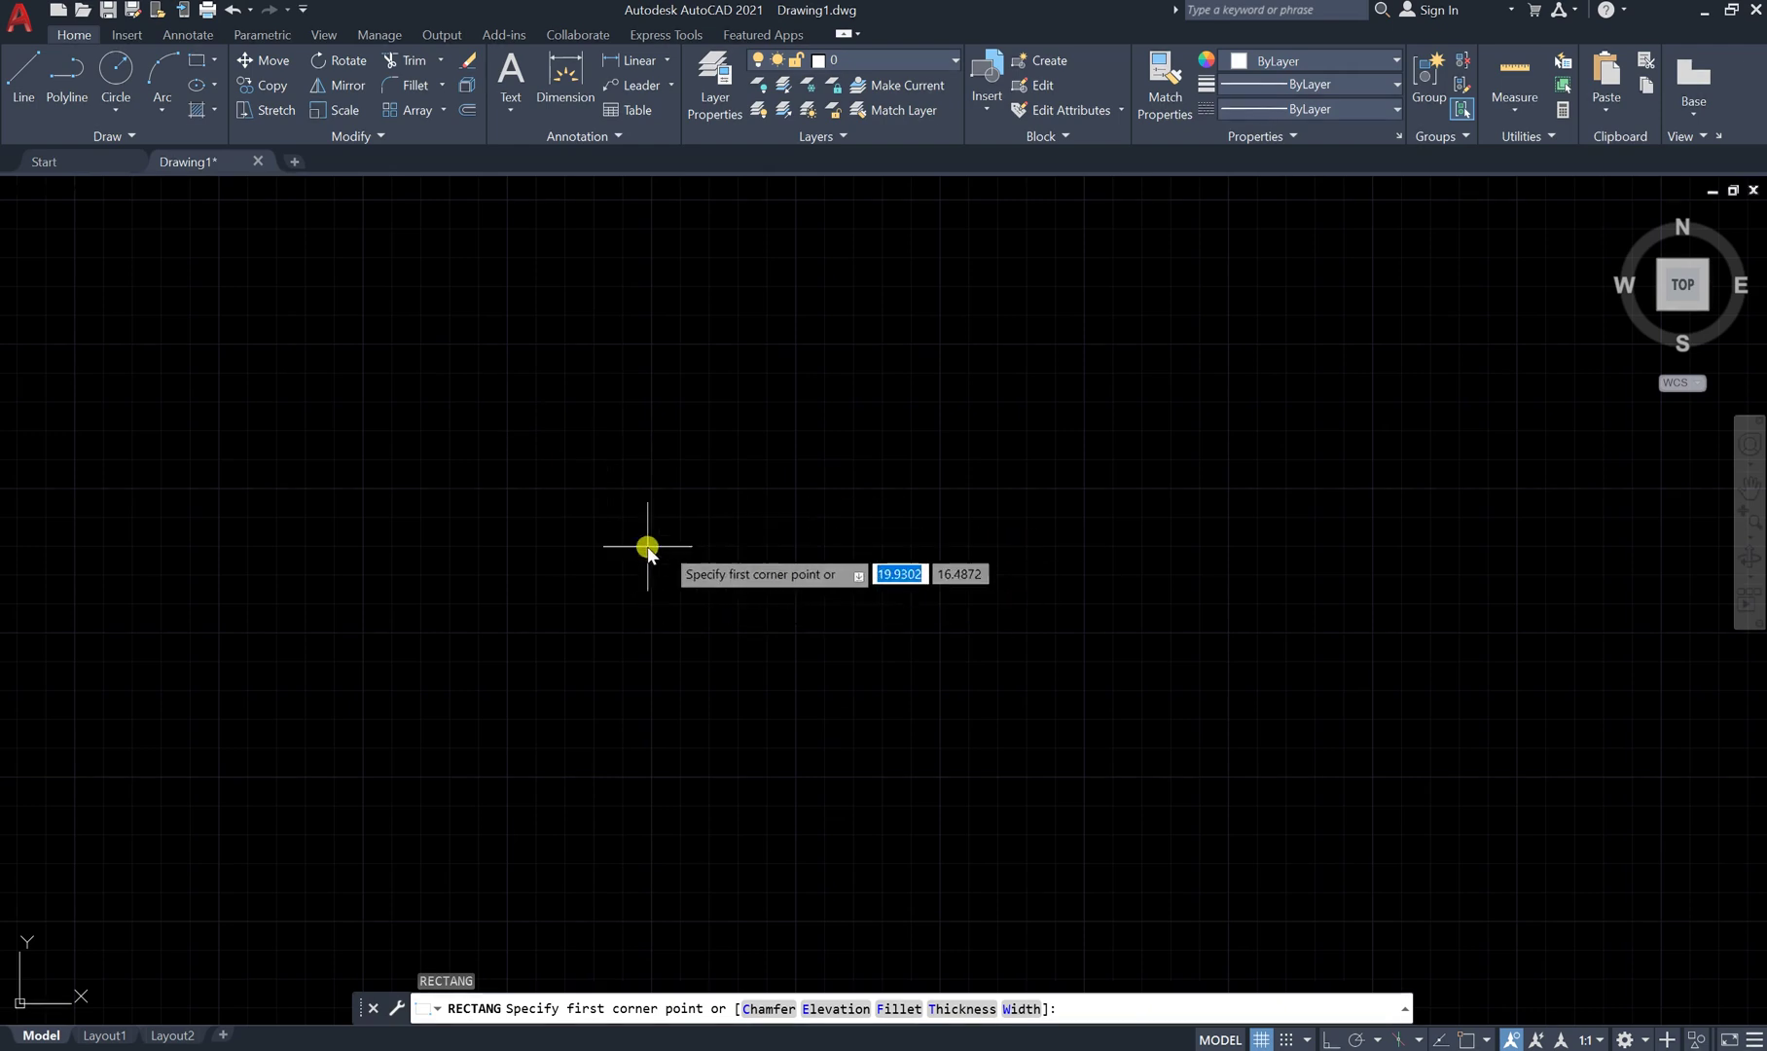
left_click(605, 410)
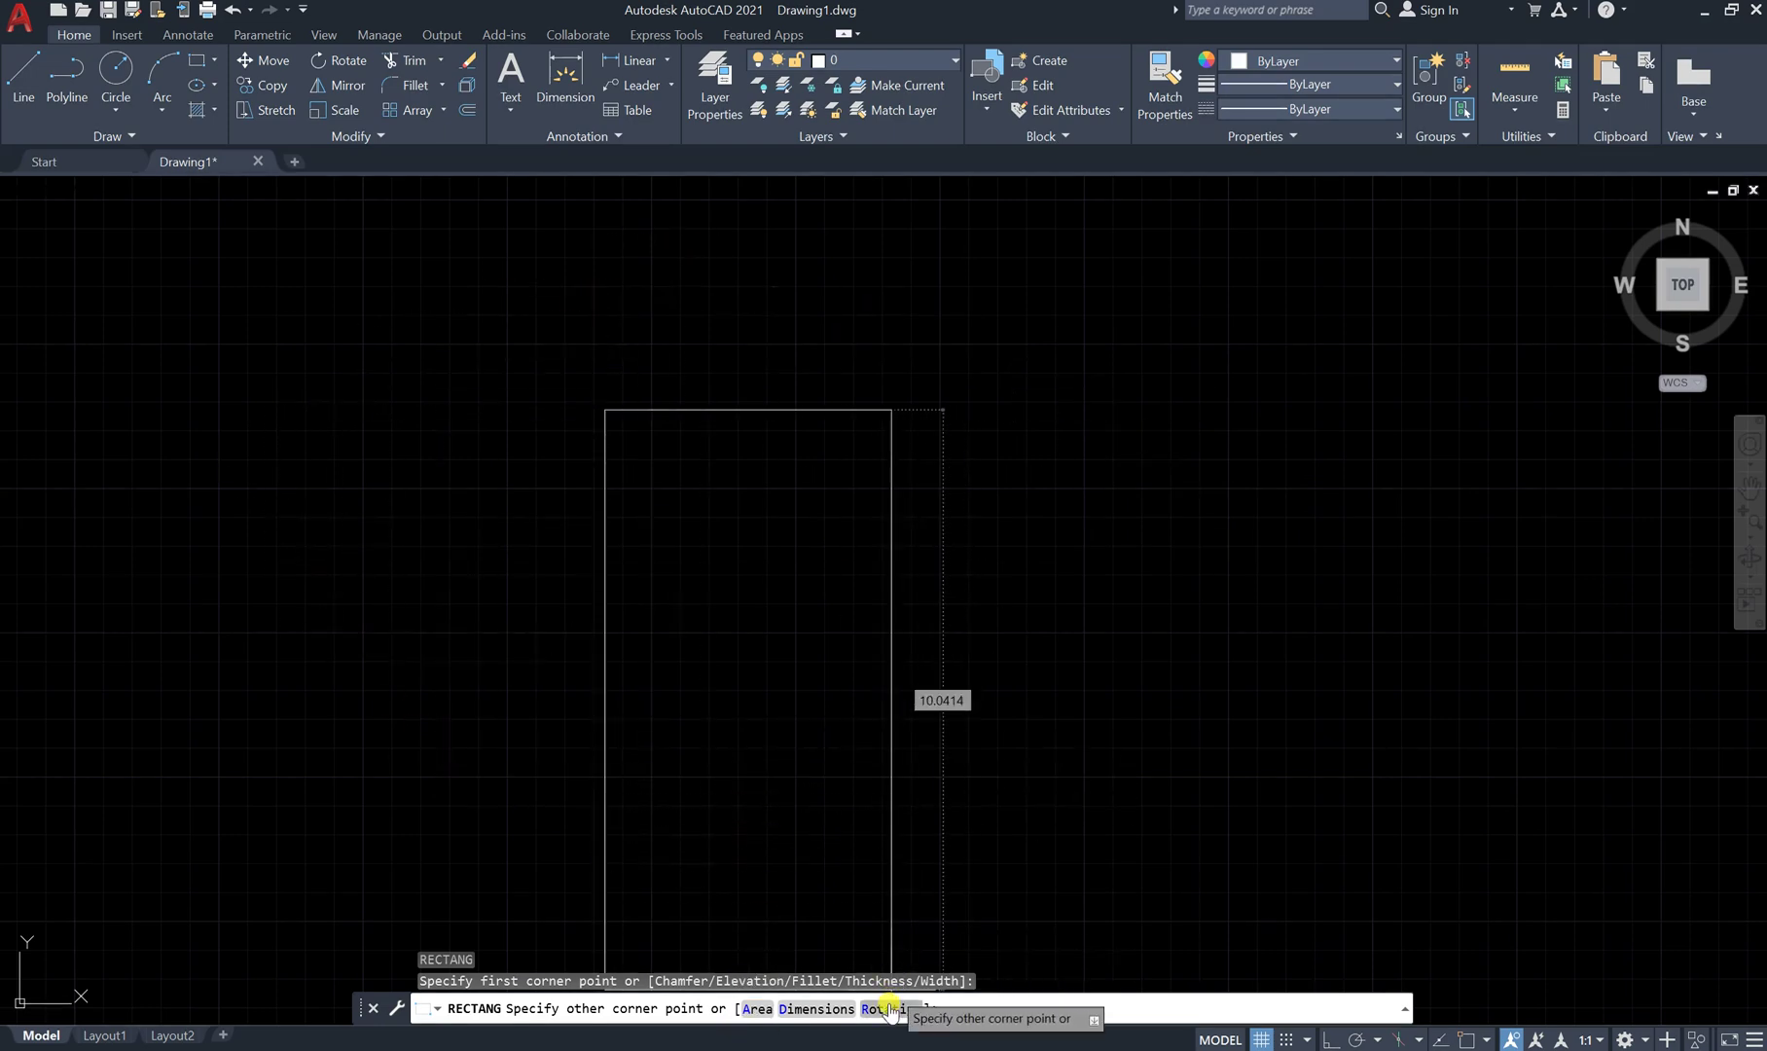
scroll(895, 730, "down", 2)
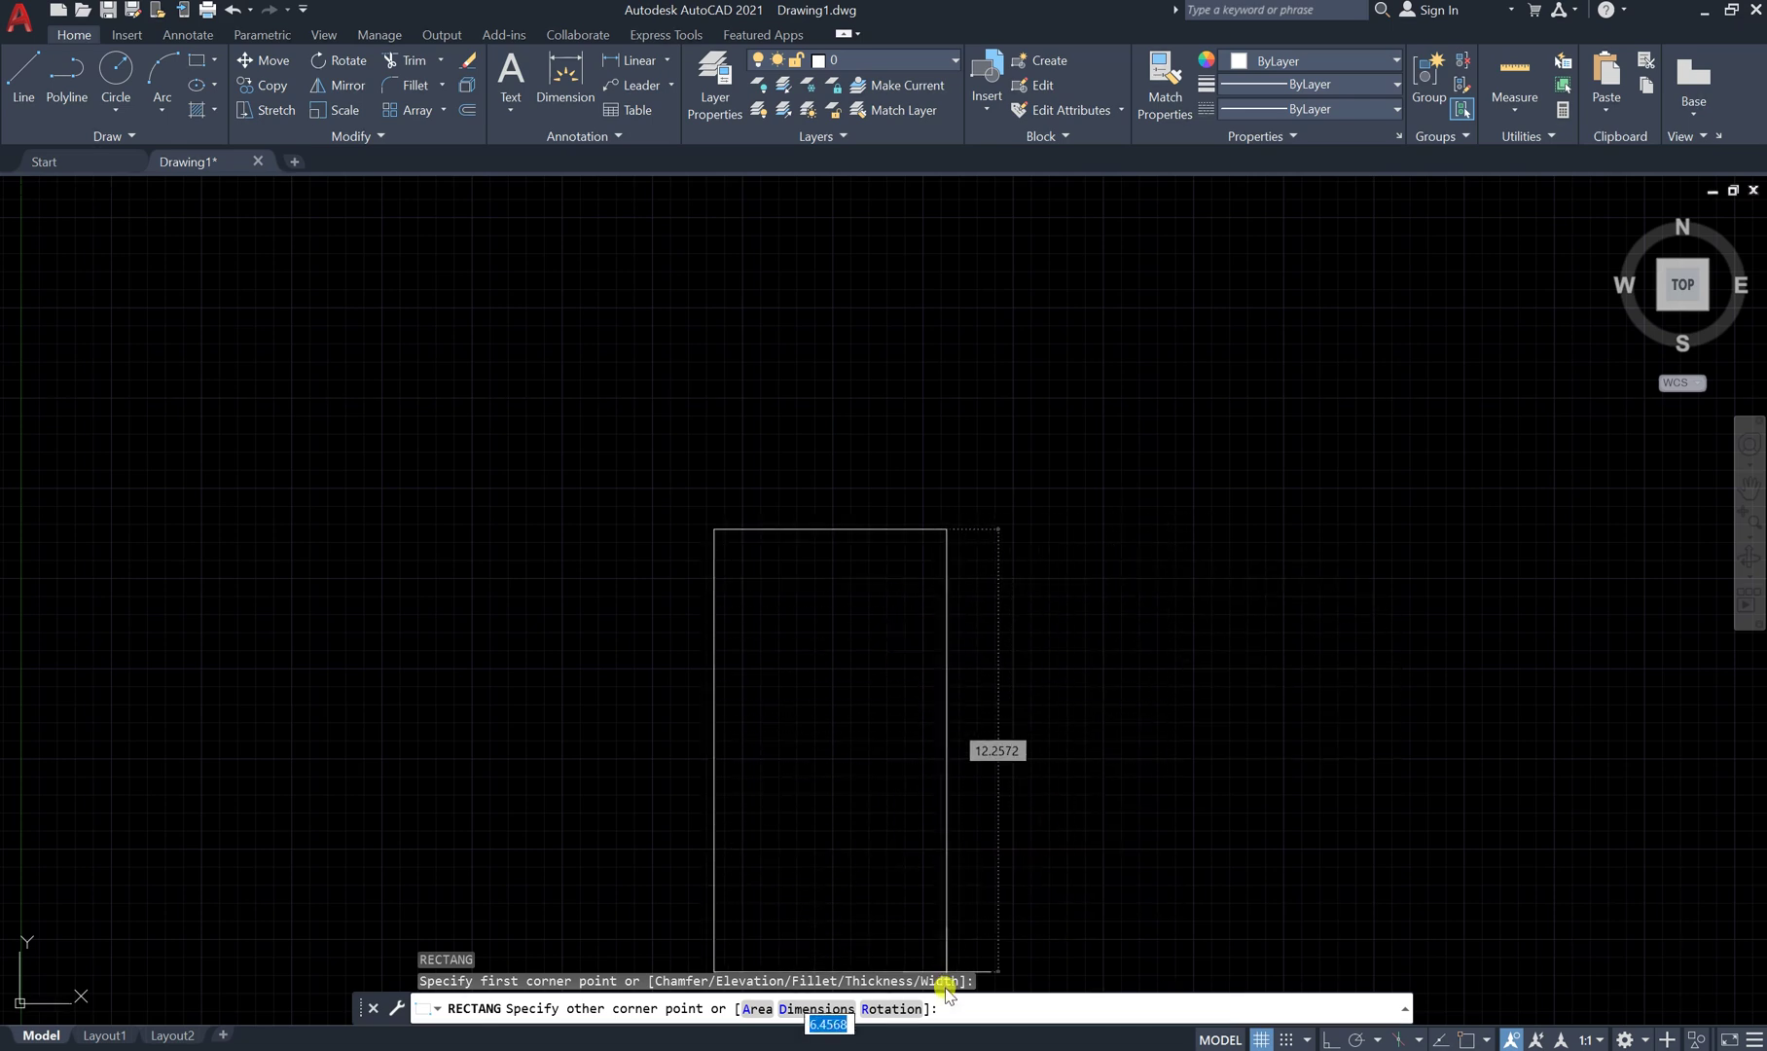
left_click(891, 1008)
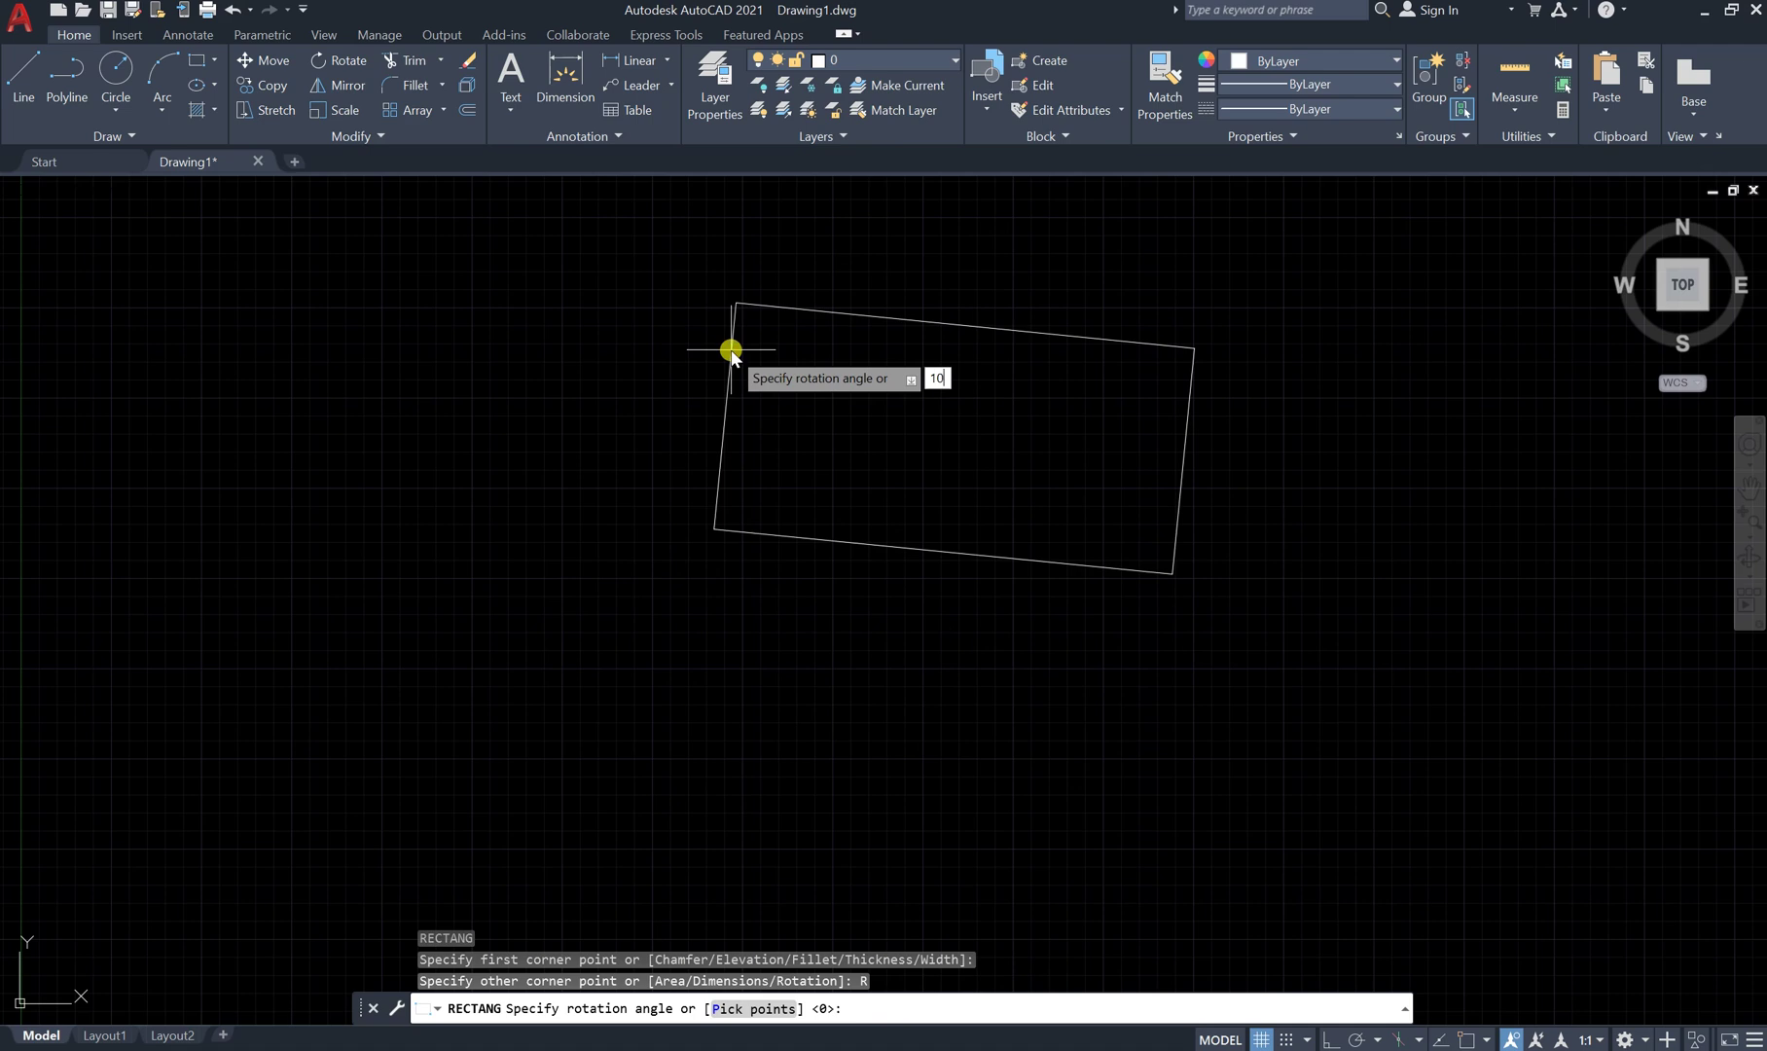
key("Return")
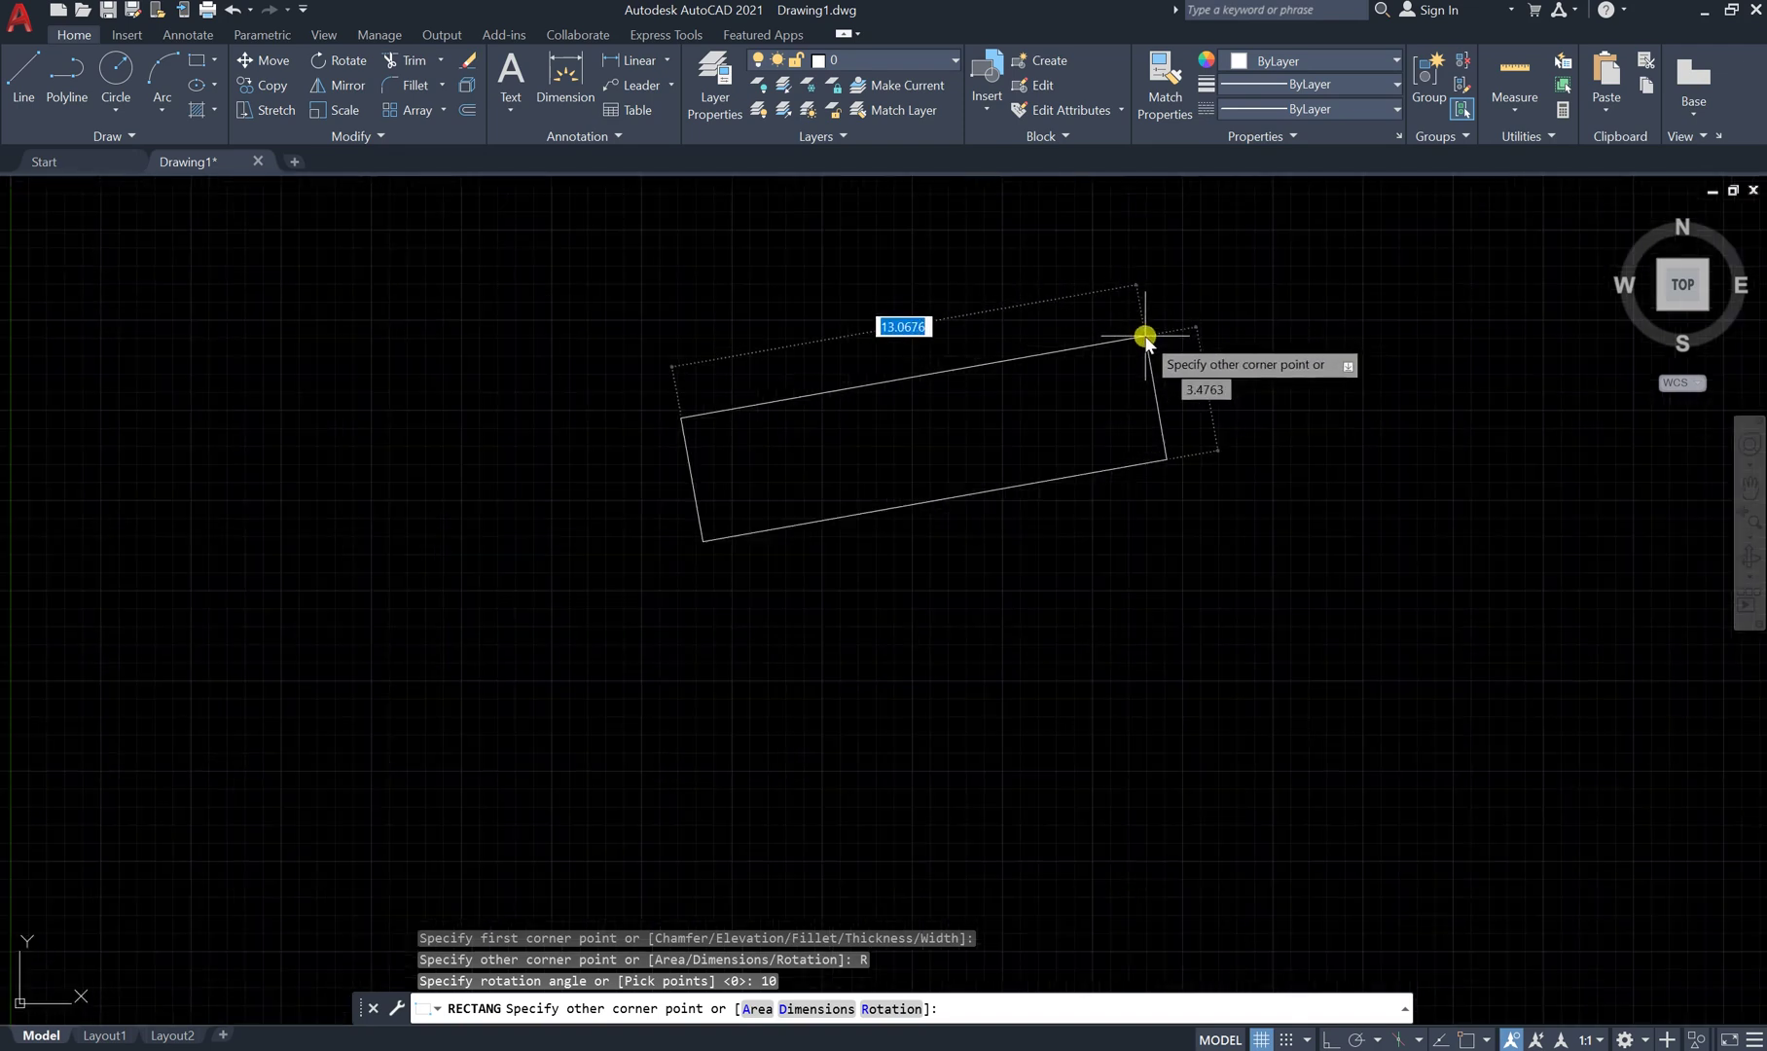
scroll(1142, 326, "down", 2)
left_click(1140, 322)
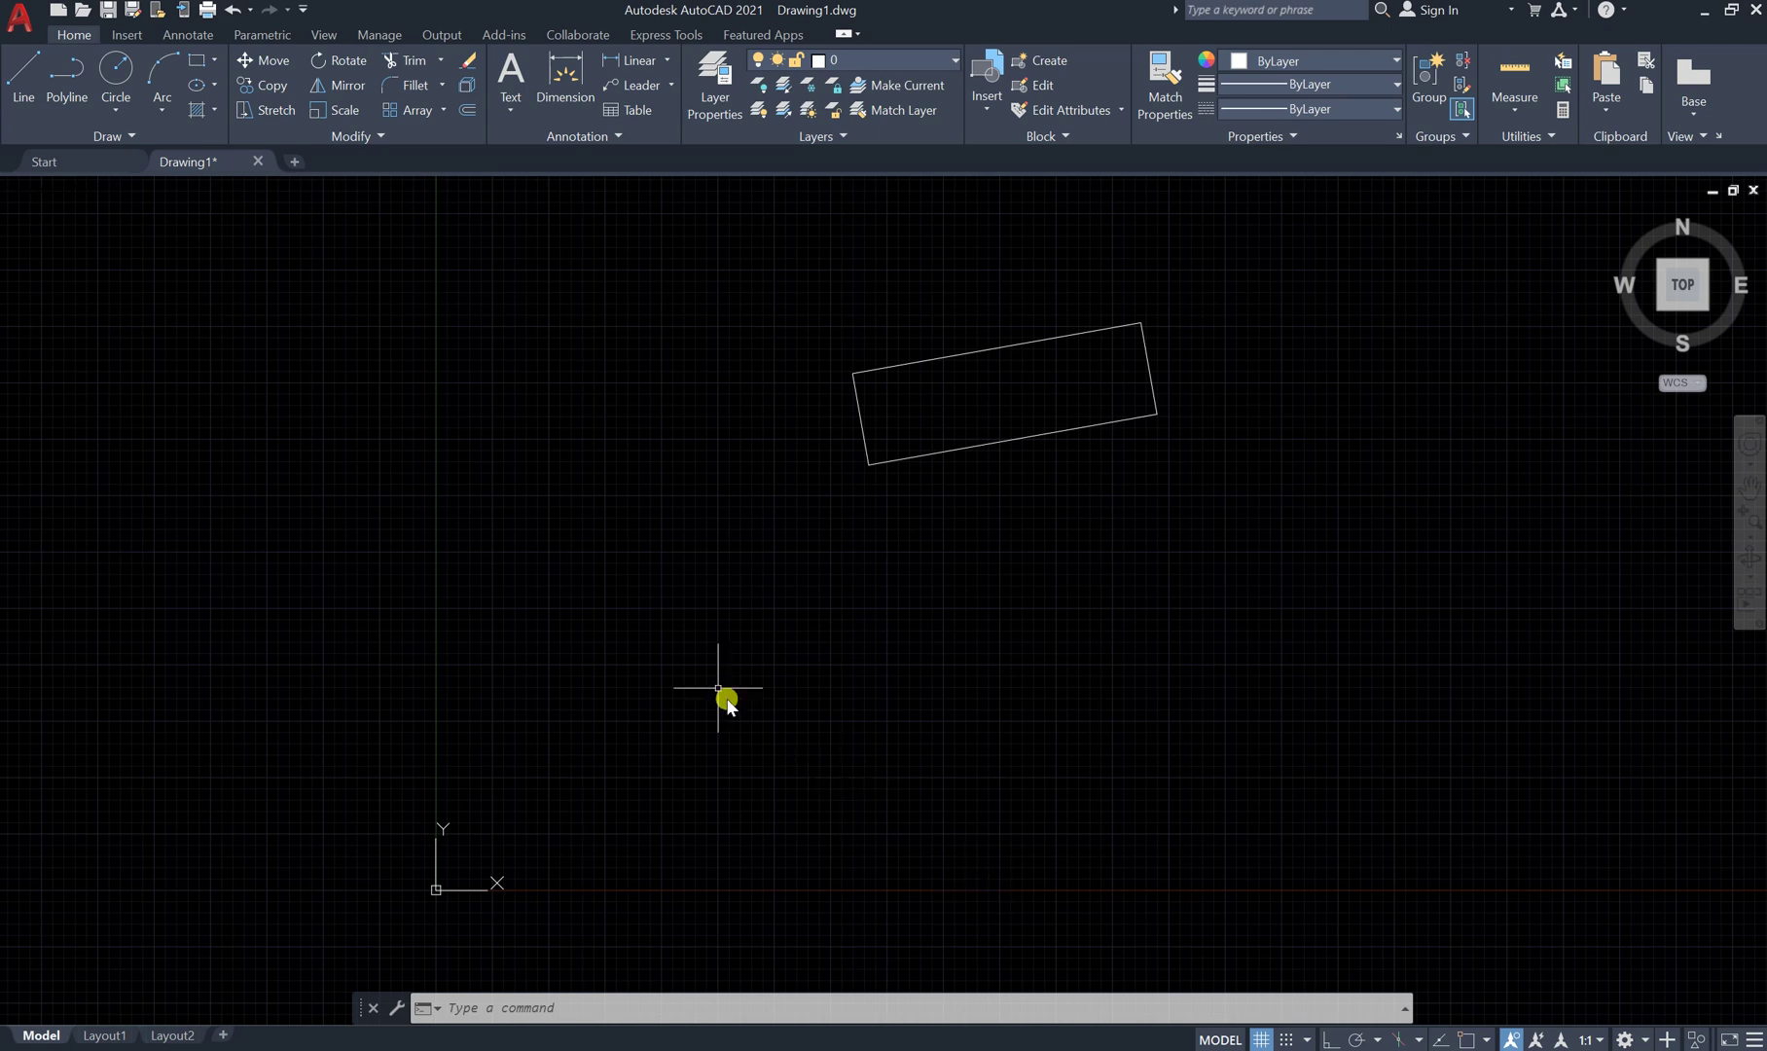
Draw a second rectangle below the tilted one, setting its rotation angle to 0 and picking the opposite corner freehand
left_click(201, 64)
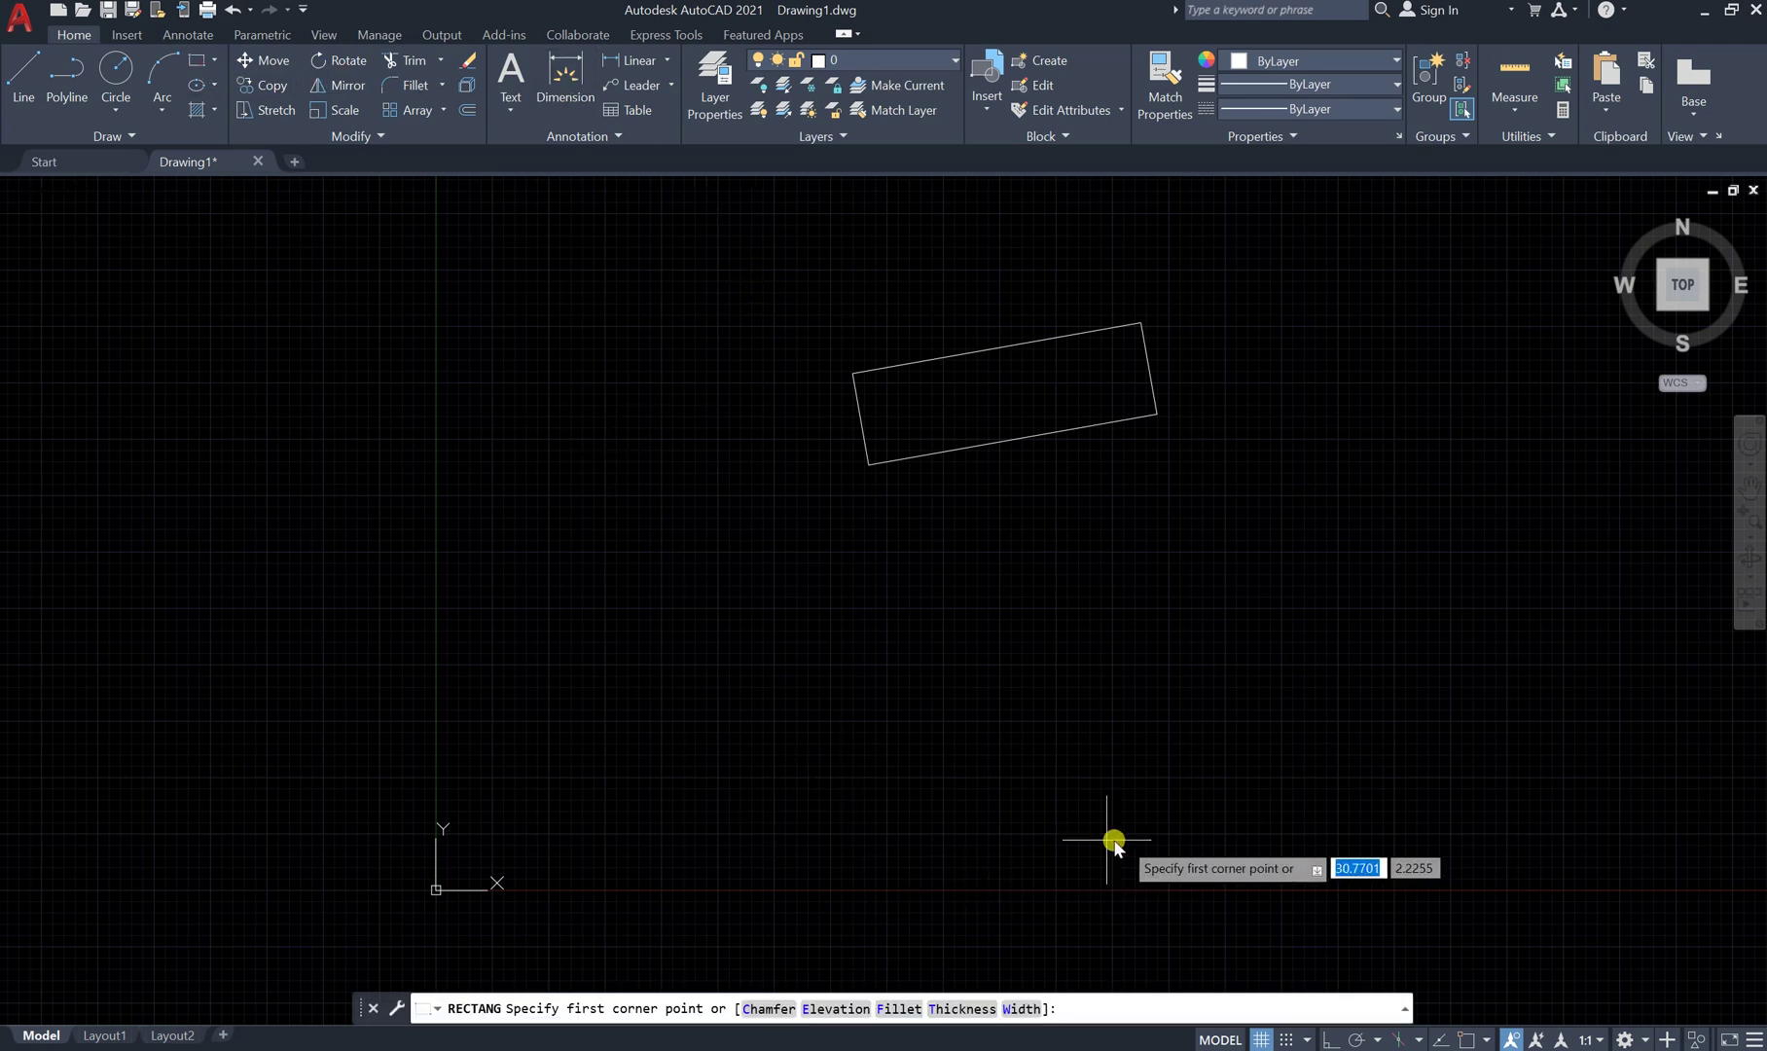
left_click(831, 713)
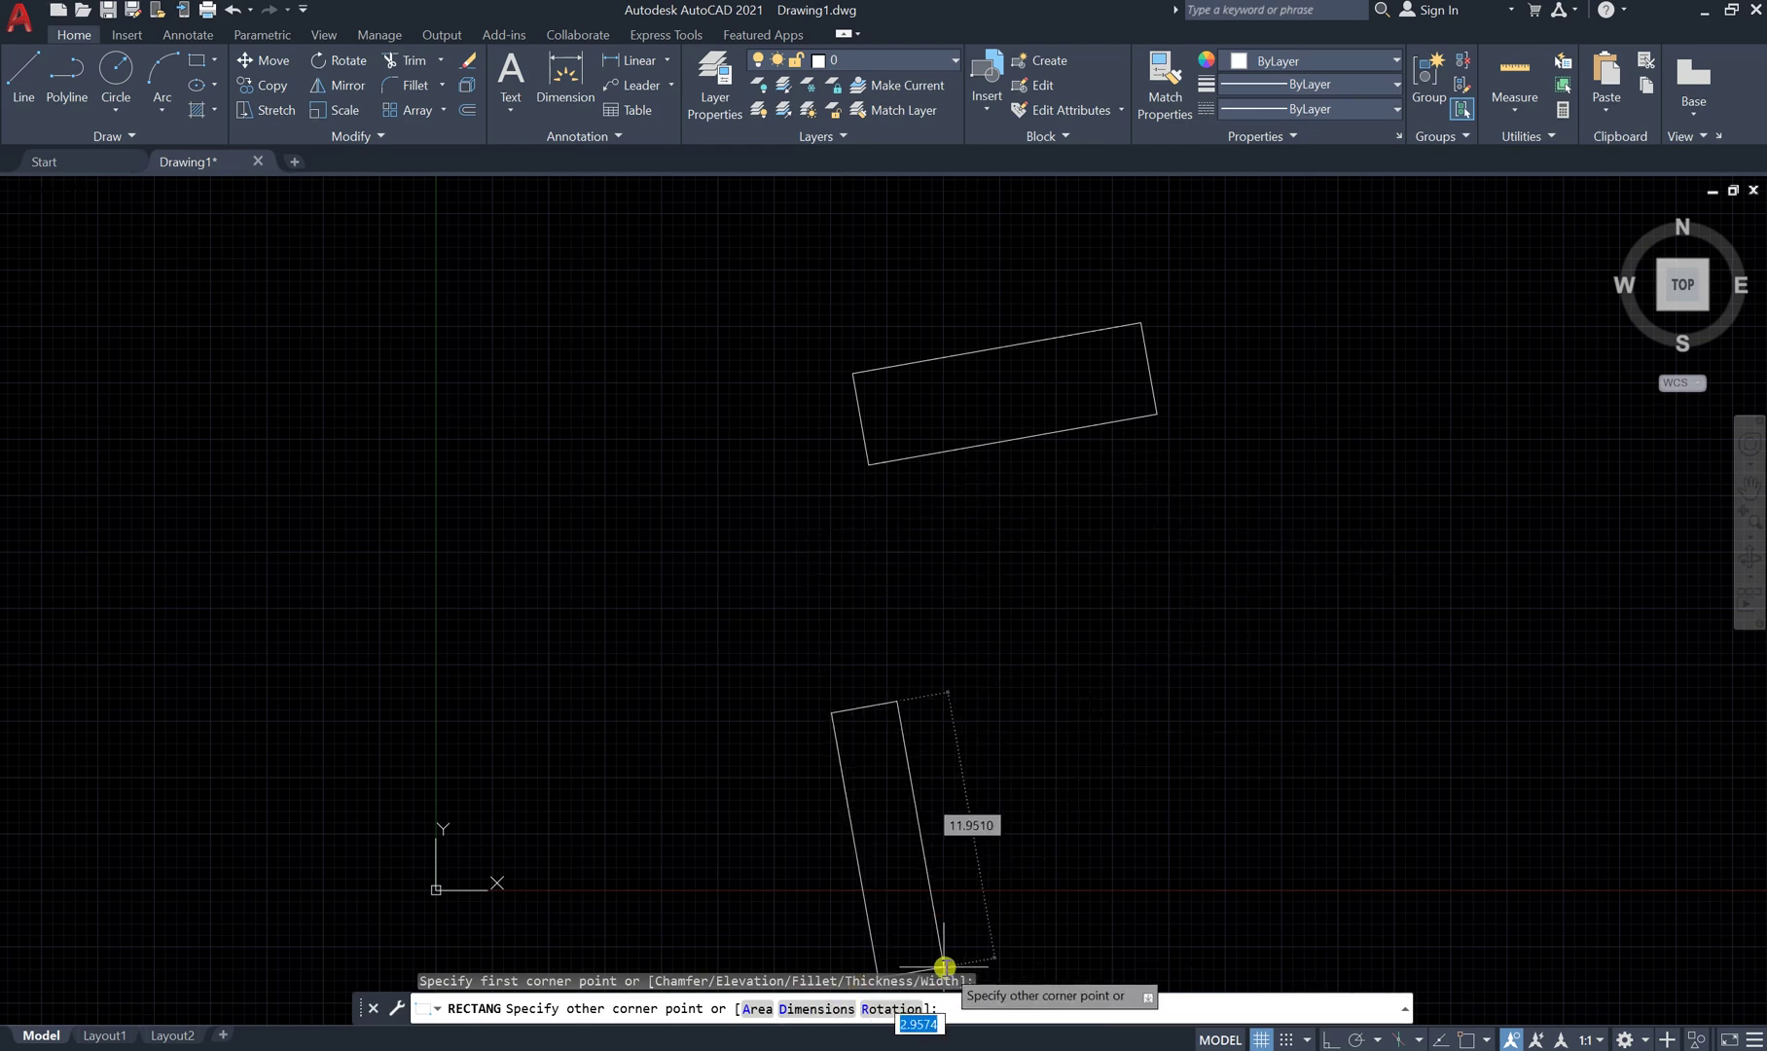
left_click(890, 1009)
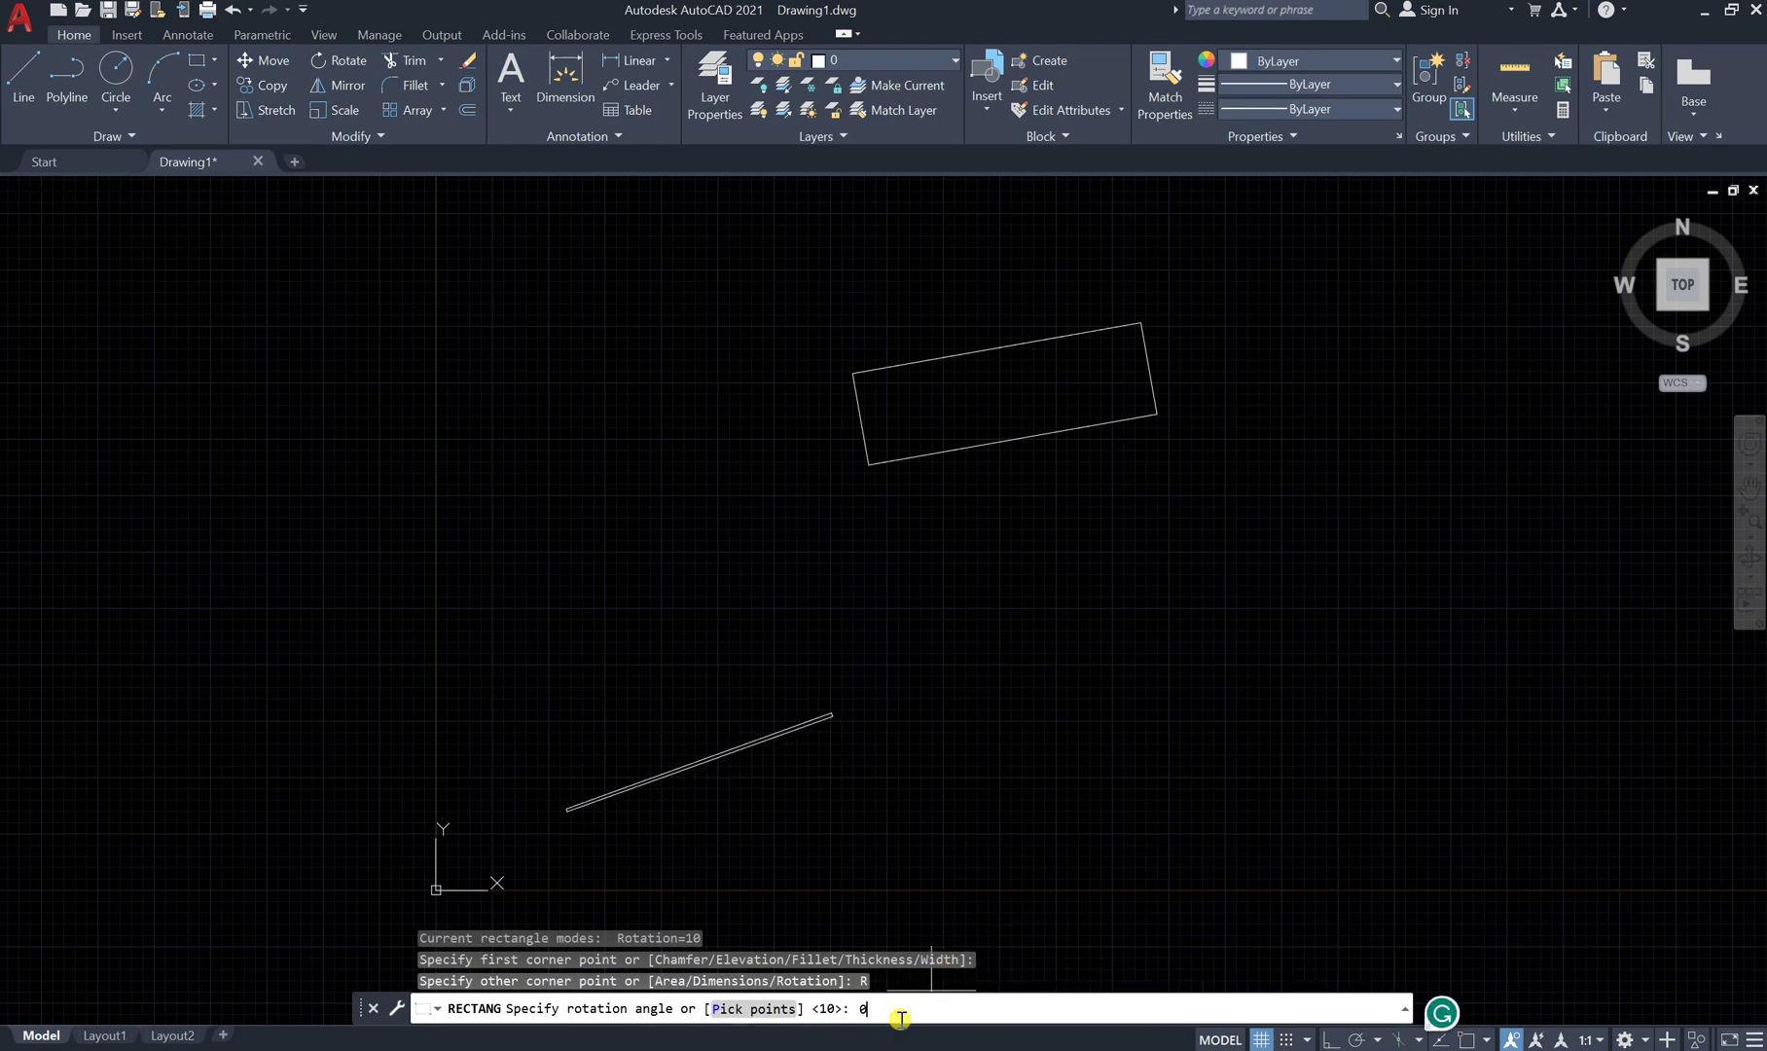
key("Return")
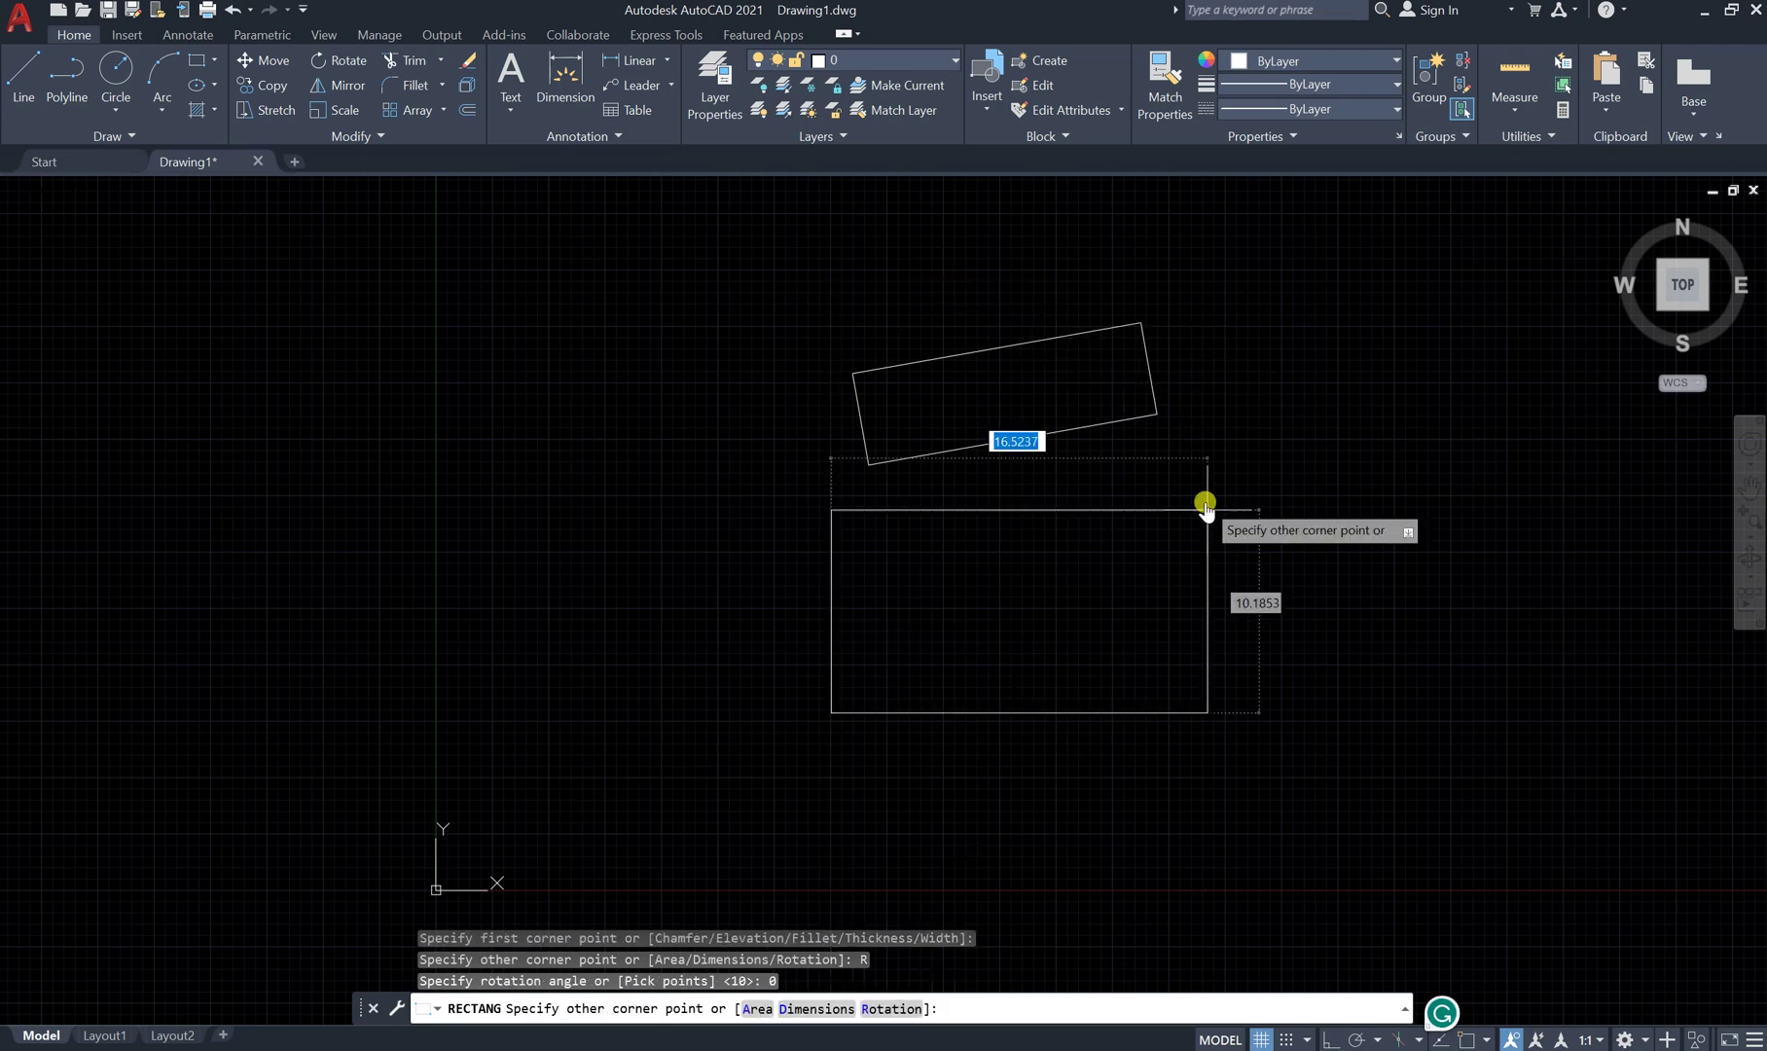
left_click(1224, 582)
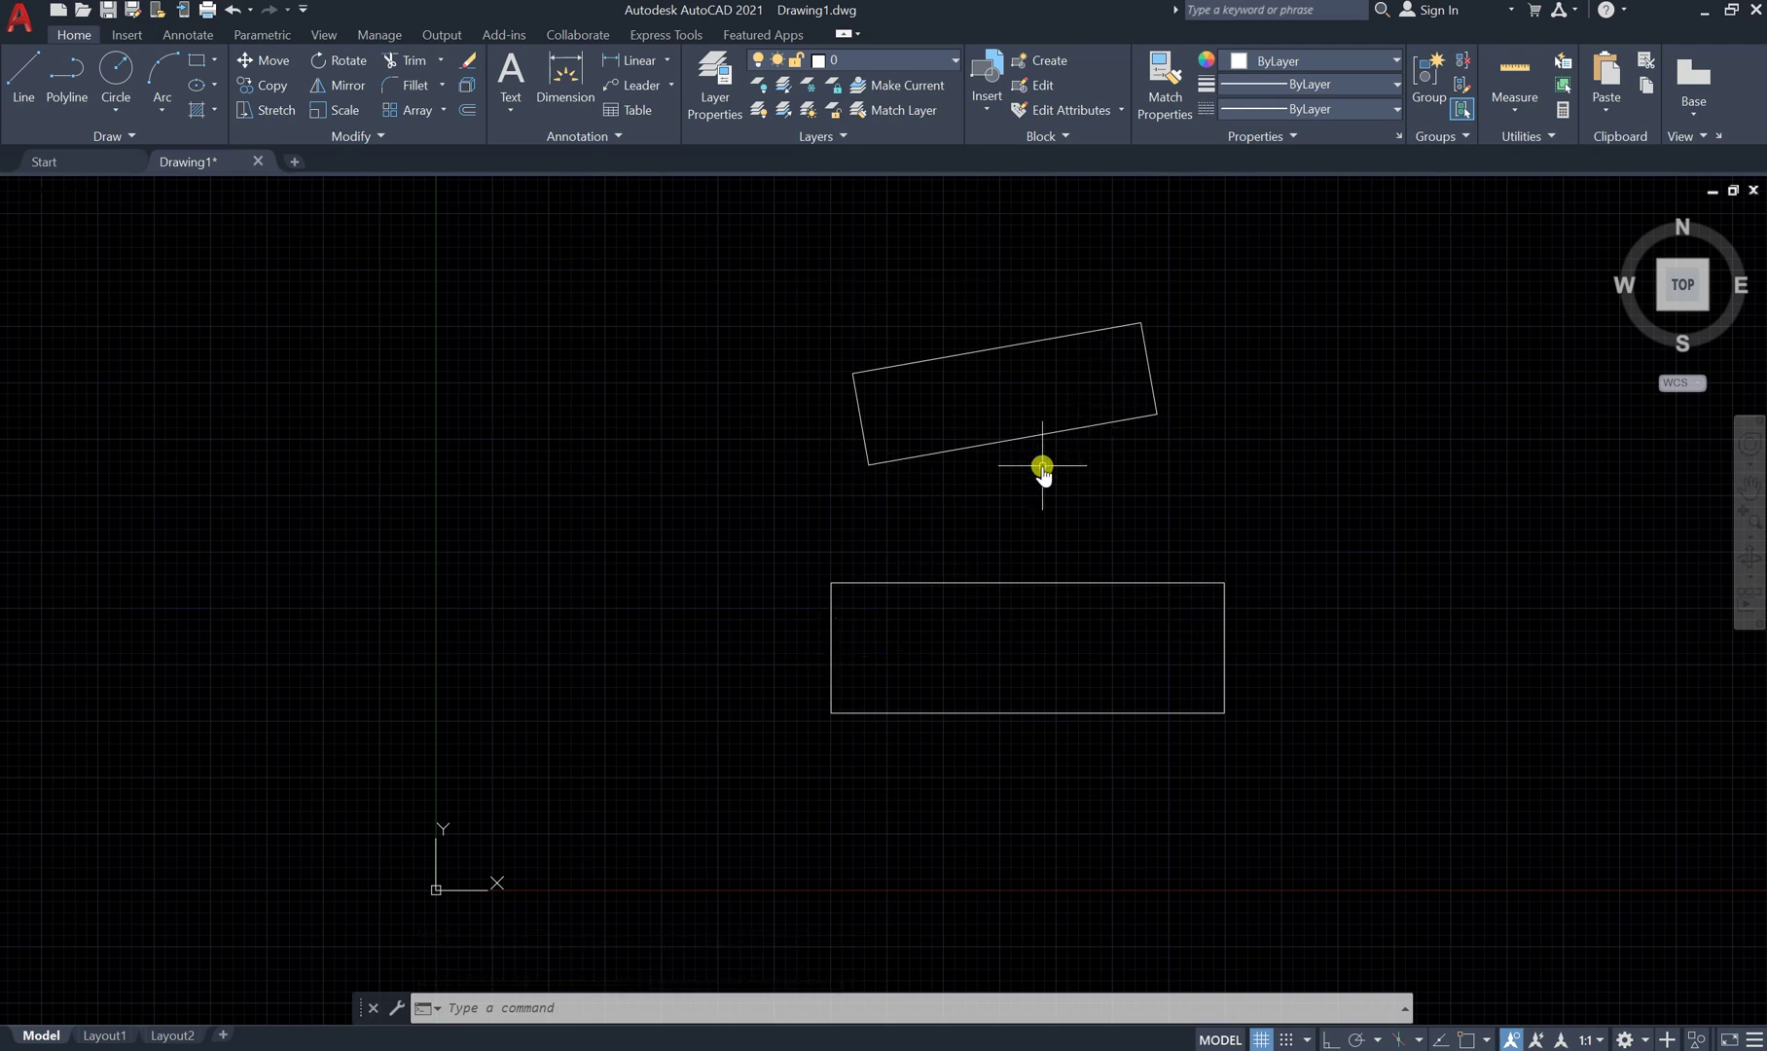
Select both the tilted and the horizontal rectangle with a crossing window
left_click(1326, 308)
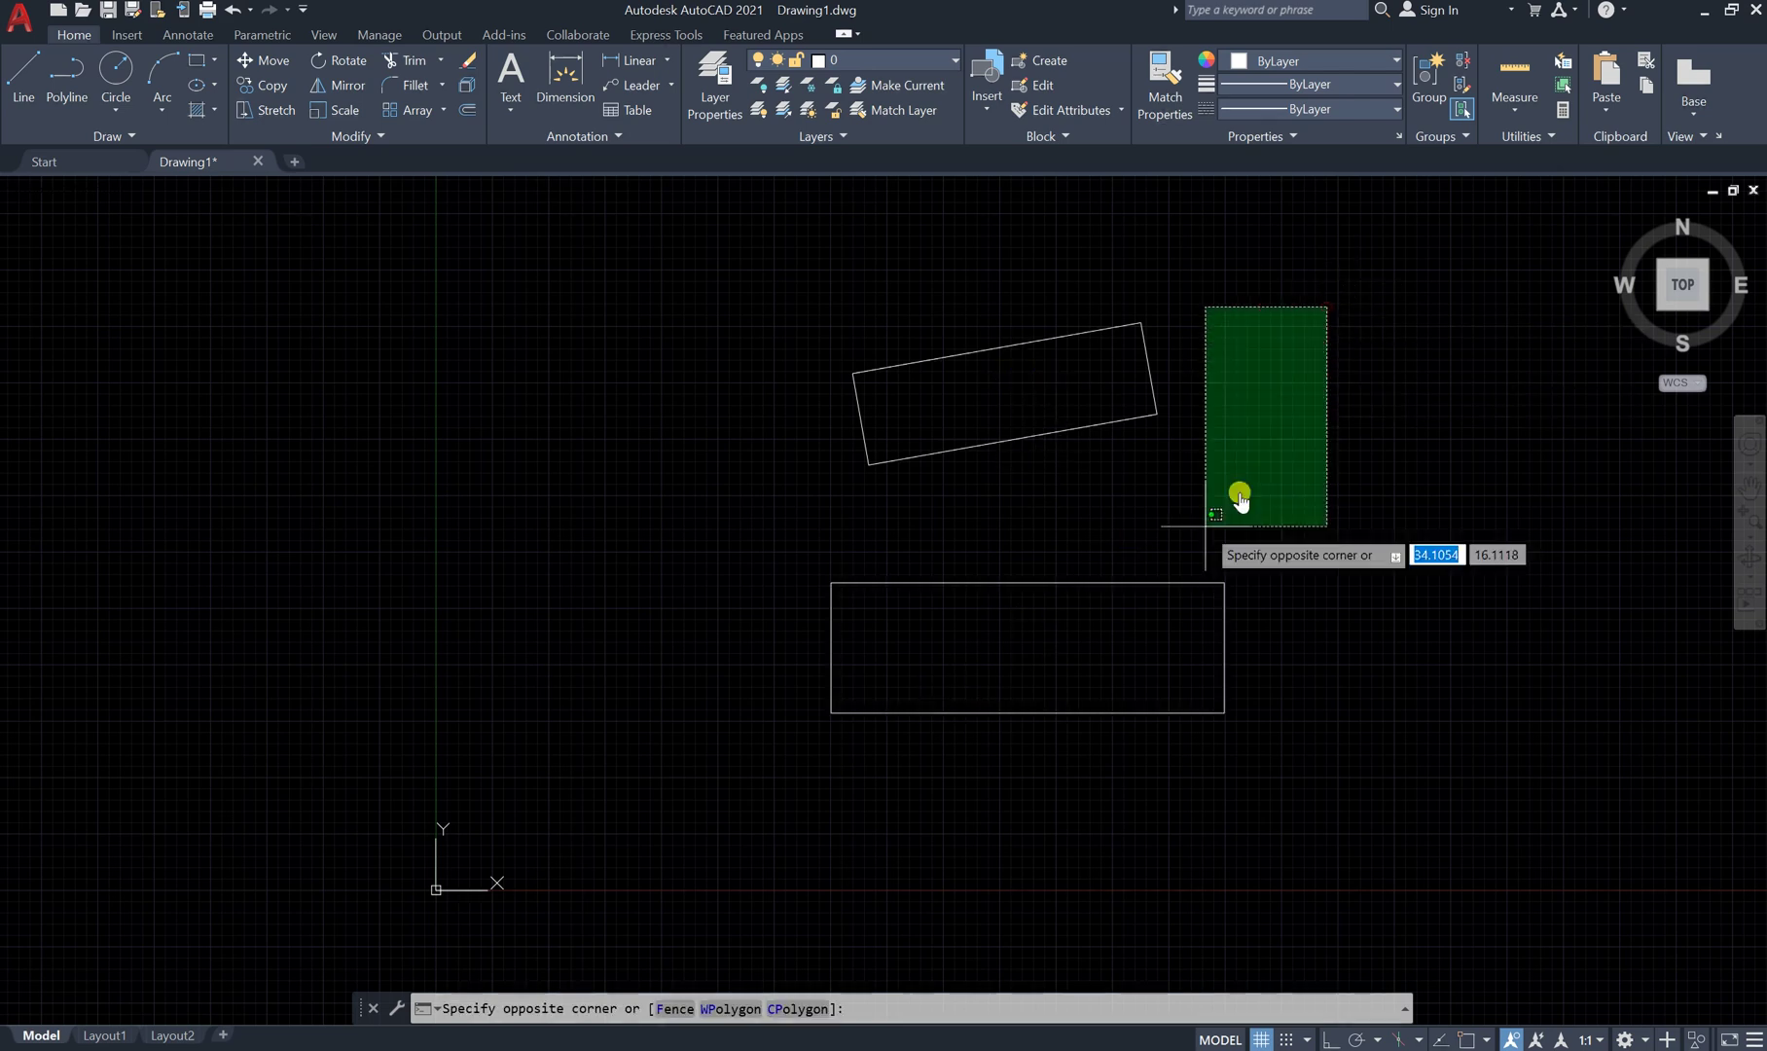
left_click(730, 768)
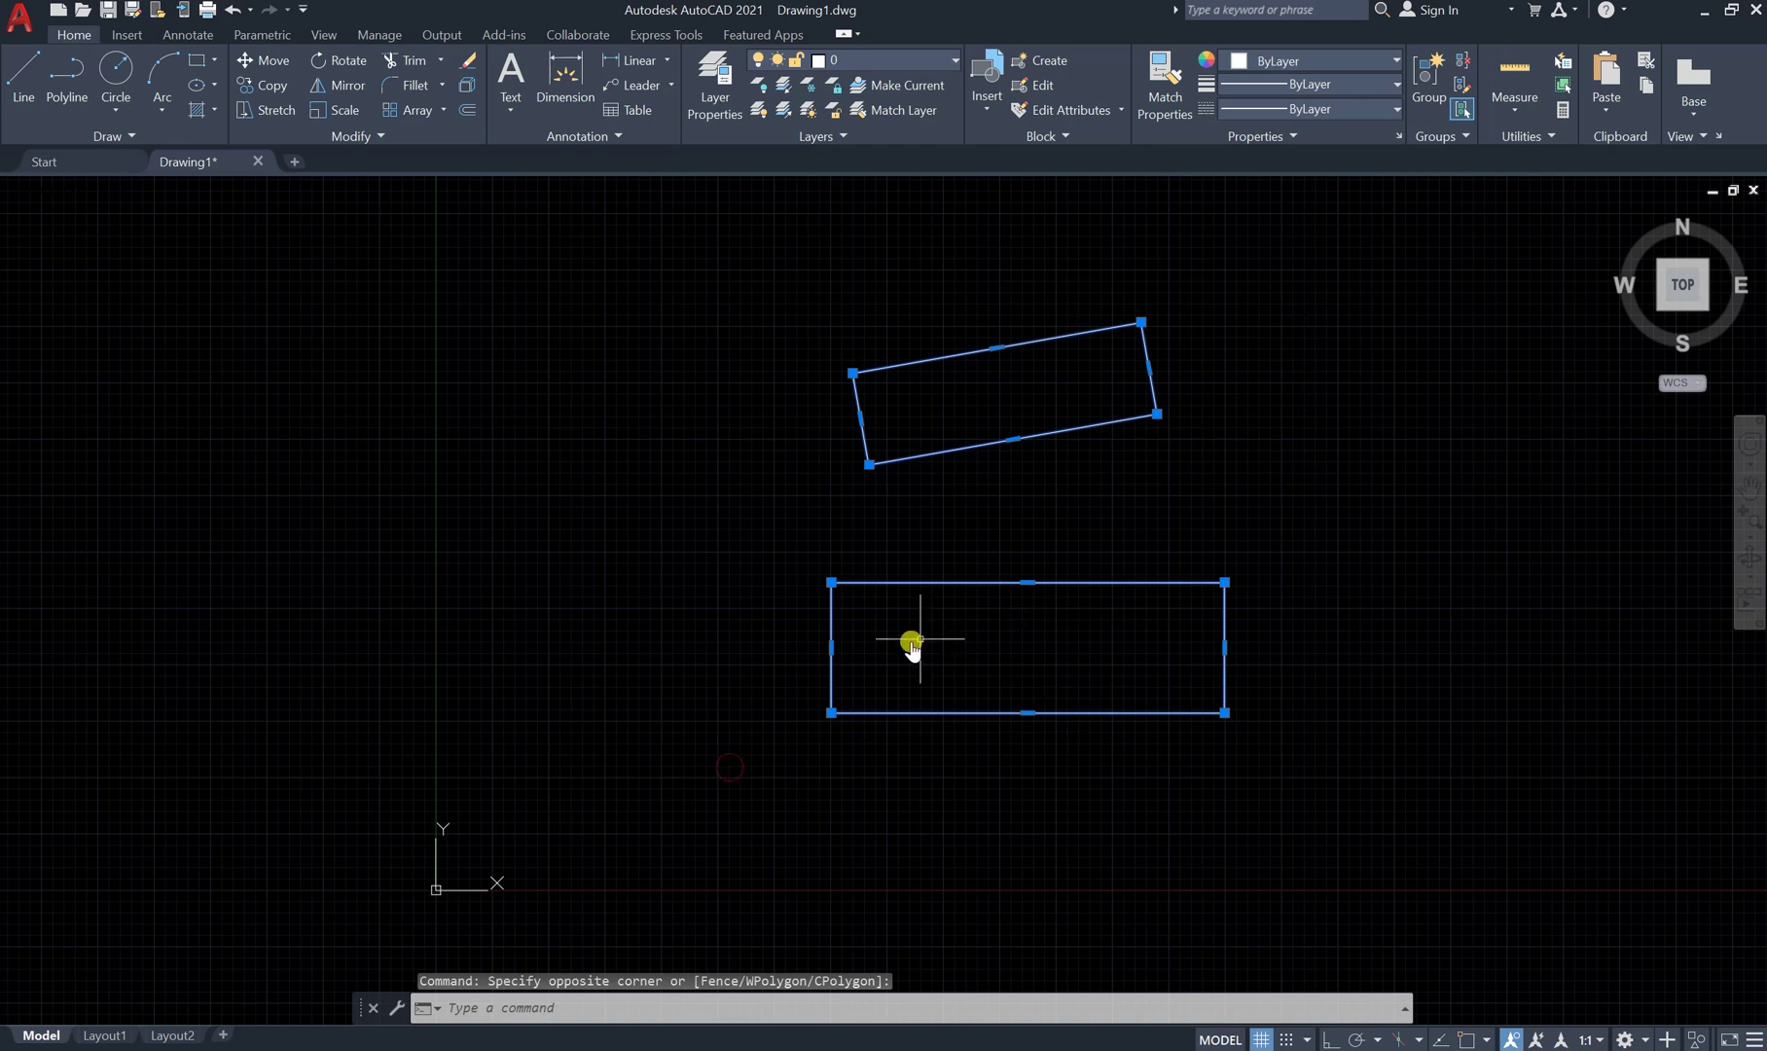